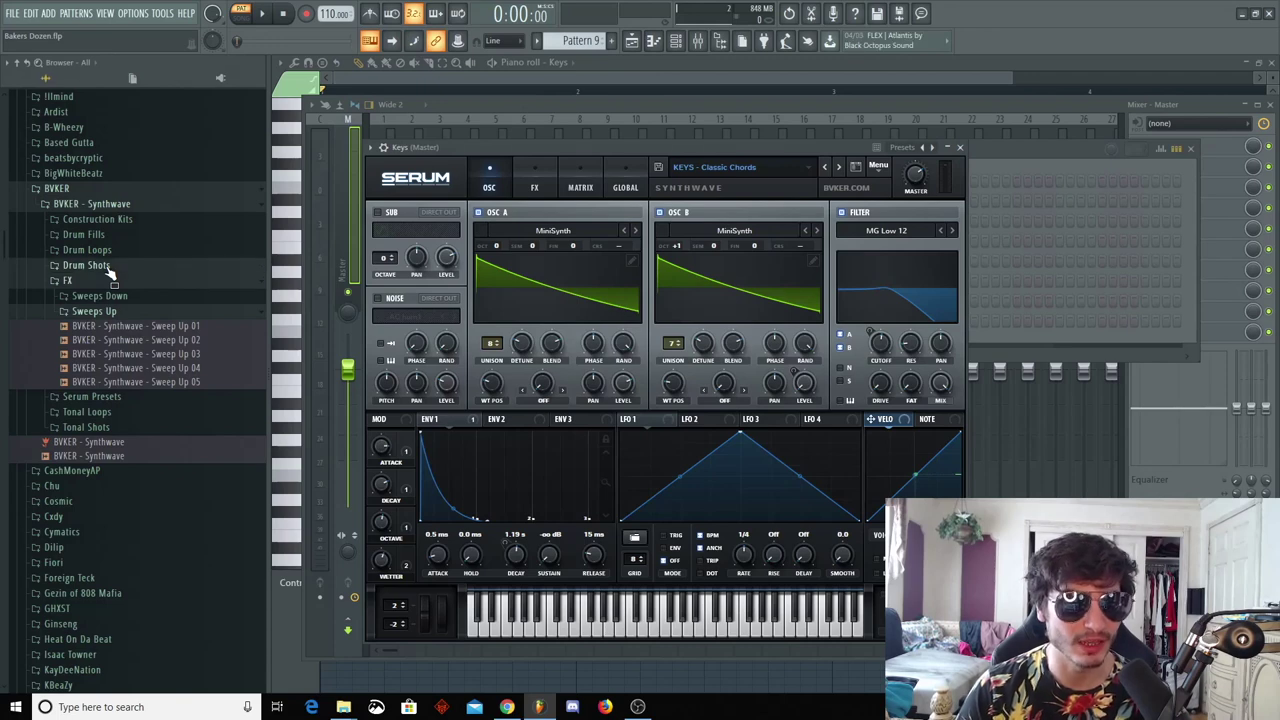
# Browse the BVKER Synthwave pack's kick samples under Drum Shots and the sweeps in its FX folder
pyautogui.click(109, 267)
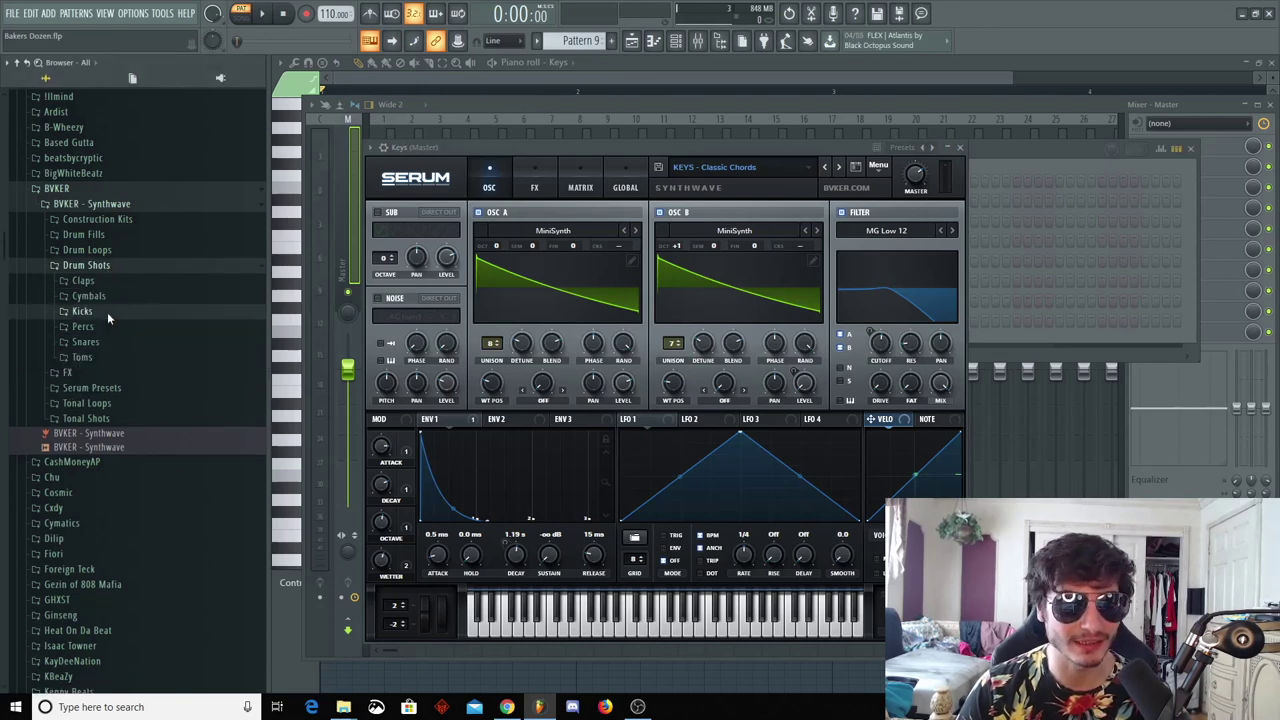
pyautogui.click(110, 314)
pyautogui.scroll(-8, 125, 336)
pyautogui.scroll(7, 125, 336)
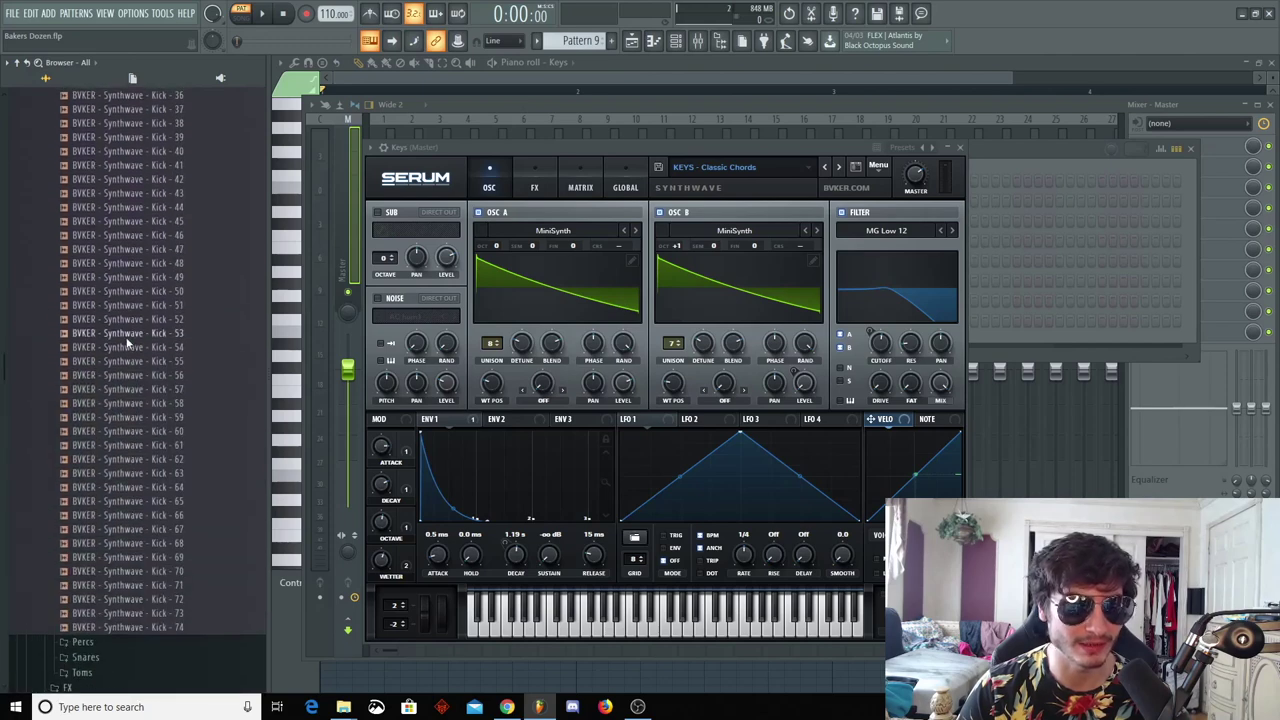
pyautogui.scroll(6, 127, 343)
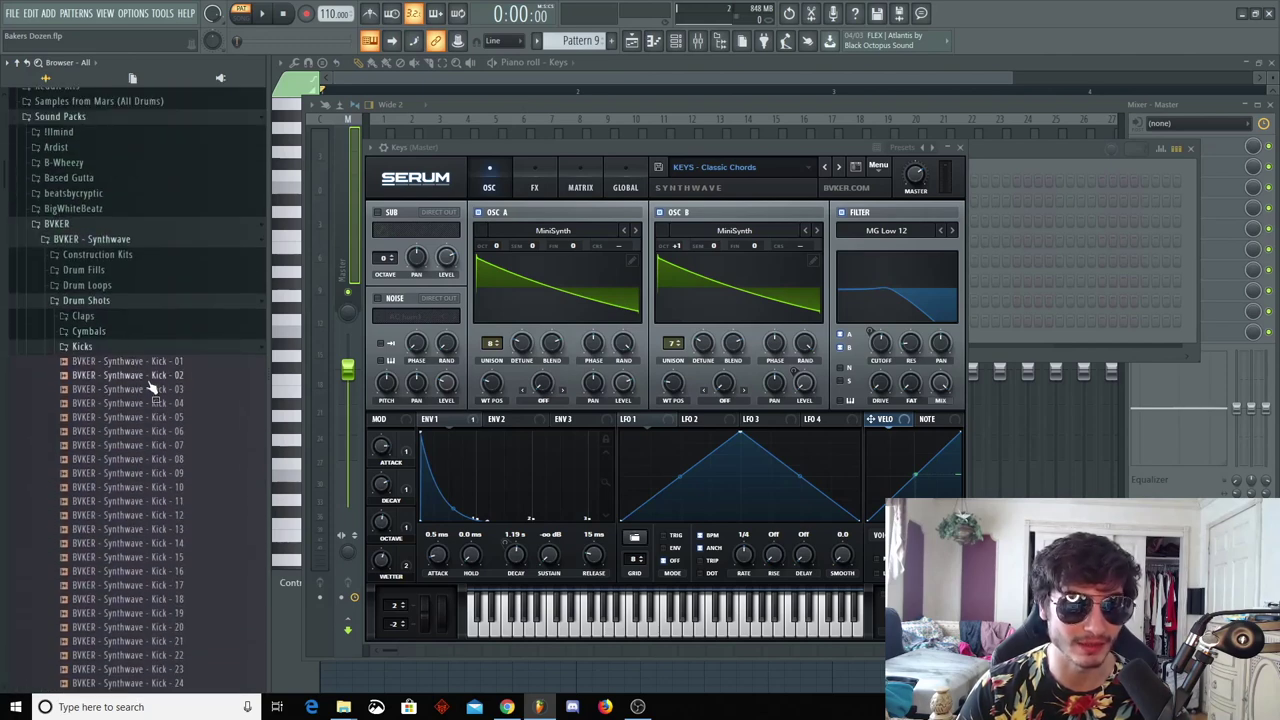
pyautogui.click(108, 305)
pyautogui.click(104, 318)
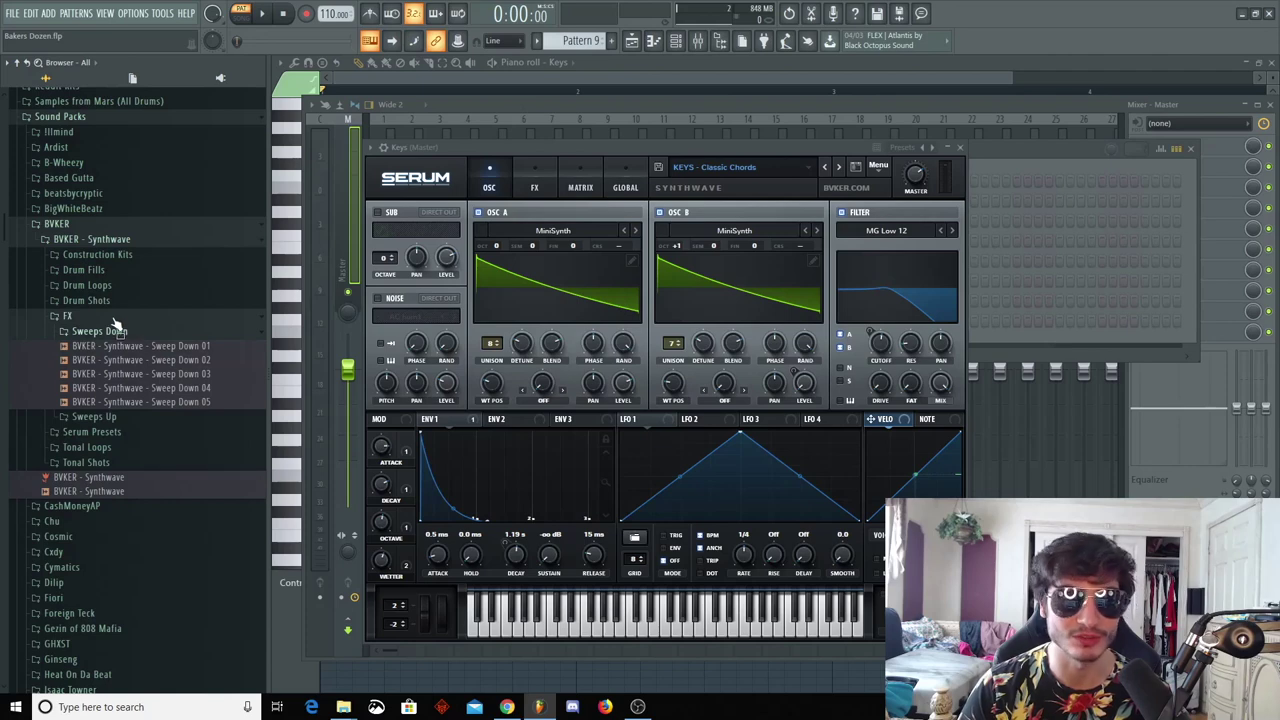
pyautogui.click(115, 434)
# Browse the available Serum presets from the Keys instrument's preset selector
pyautogui.click(790, 167)
pyautogui.moveTo(792, 212)
pyautogui.moveTo(897, 215)
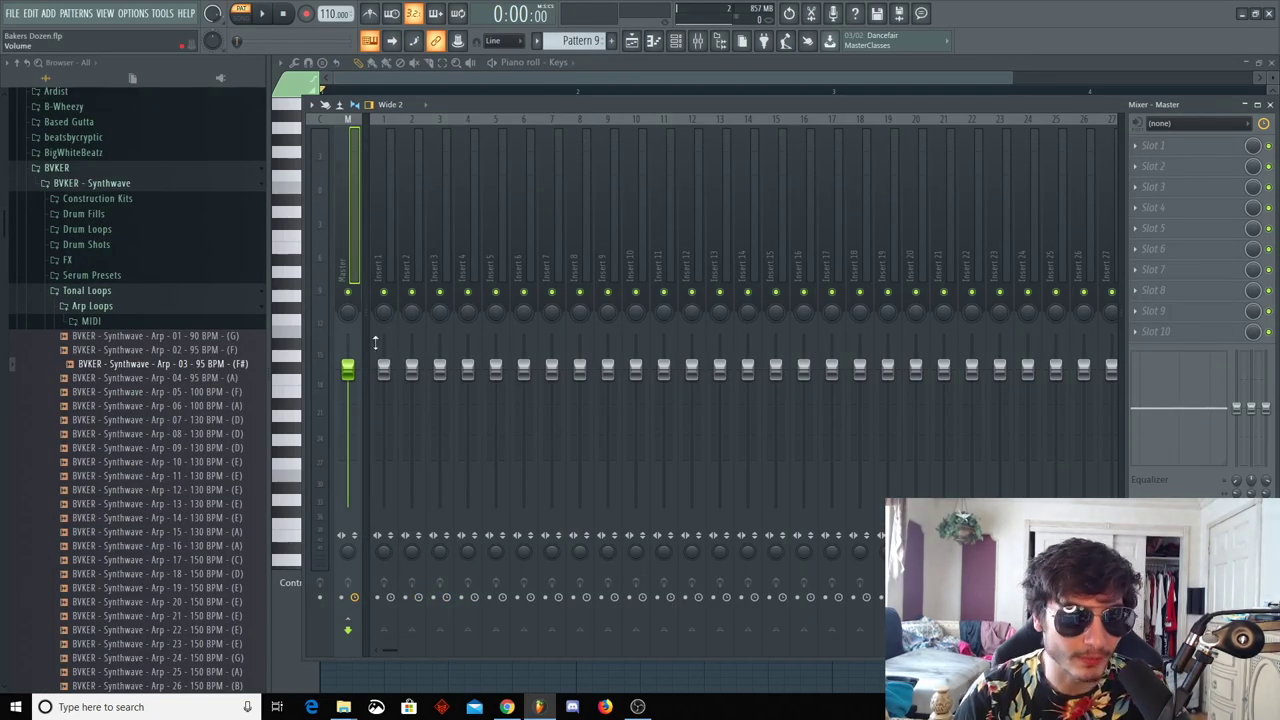
# Audition the synthwave Arp 04 (95 BPM, A) and Arp 05 (100 BPM, F) loops
pyautogui.click(177, 380)
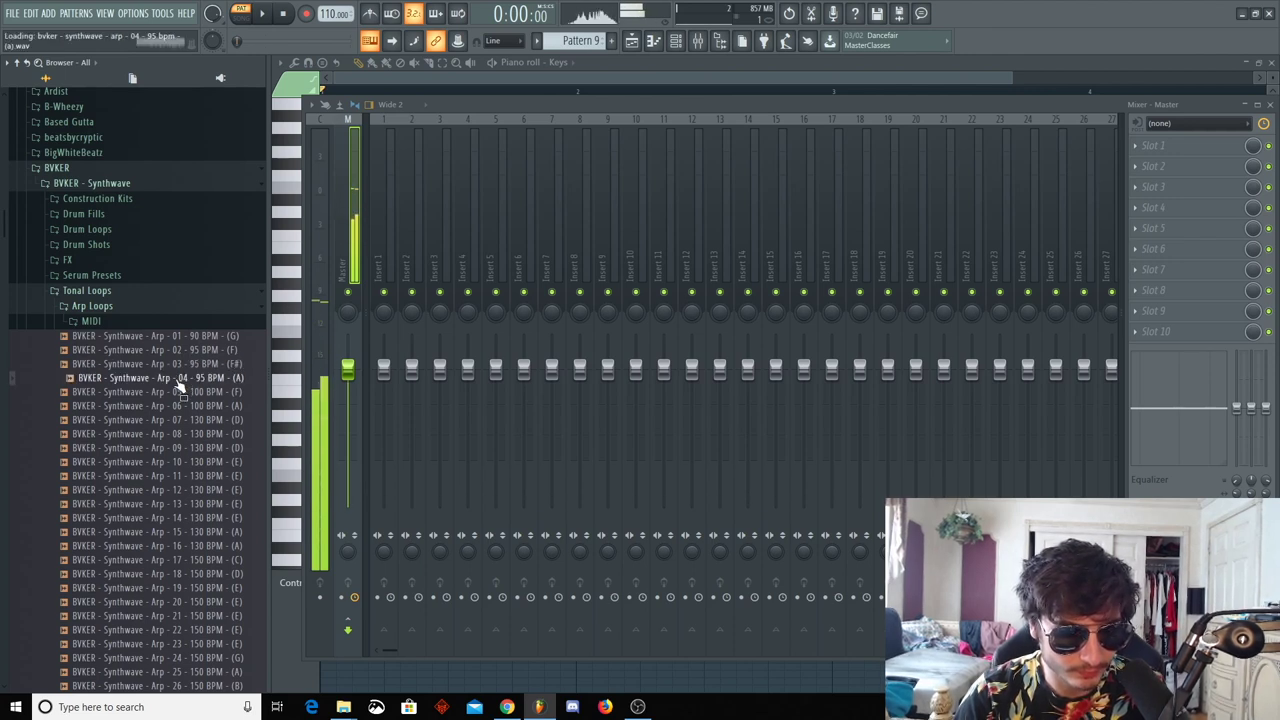
pyautogui.click(175, 394)
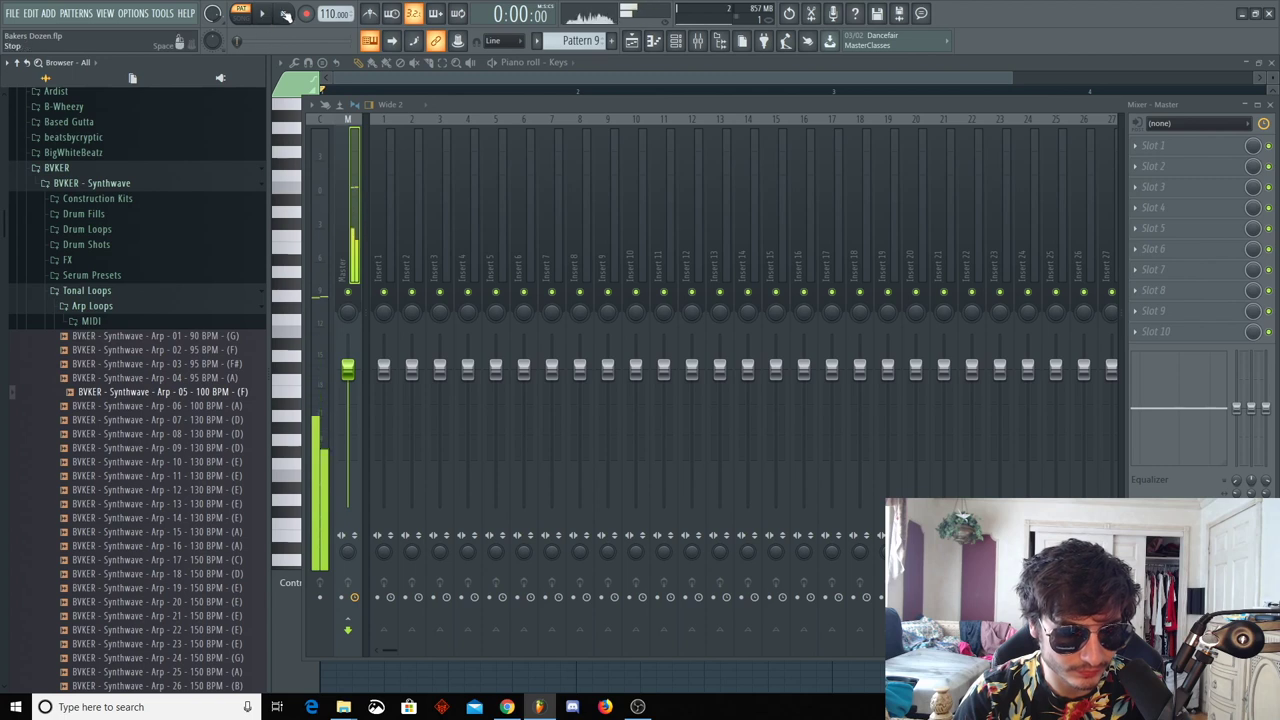
pyautogui.click(117, 291)
# Audition a range of pluck one-shots in the pack's Tonal Shots folder, down to Vintage Pluck - C3
pyautogui.click(89, 307)
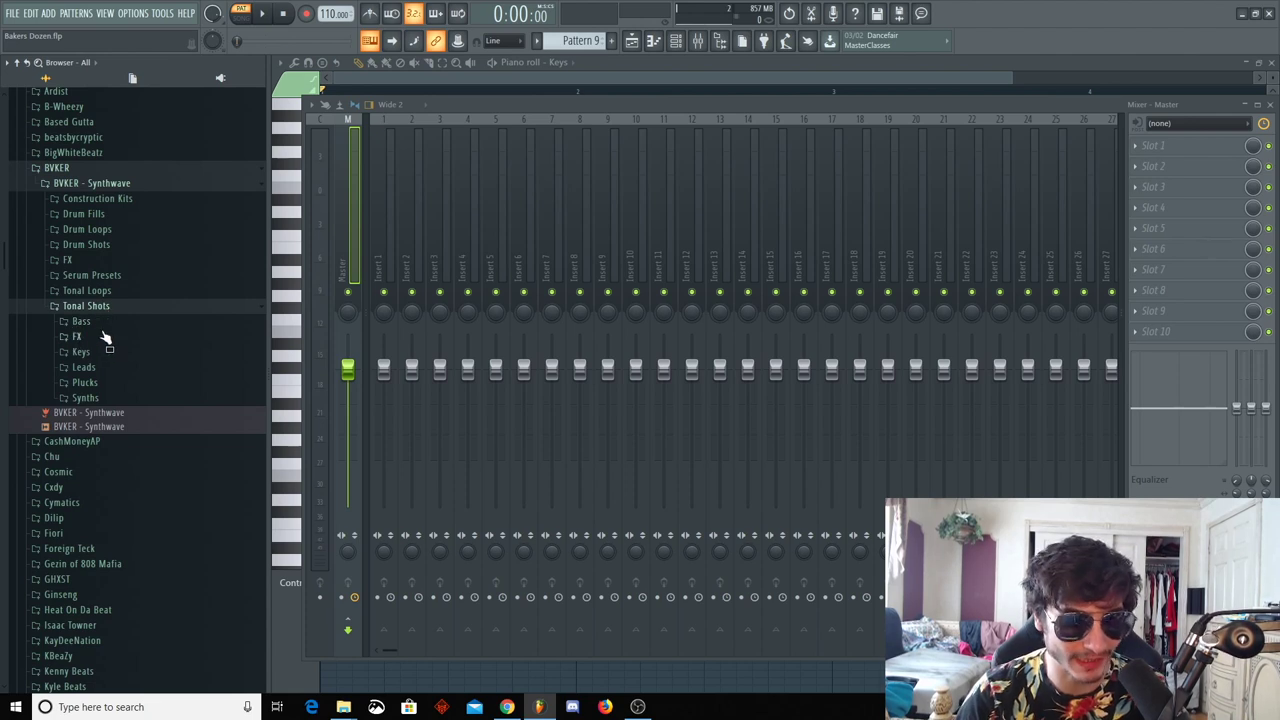
pyautogui.click(100, 382)
pyautogui.click(128, 267)
pyautogui.click(108, 250)
pyautogui.click(134, 366)
pyautogui.click(134, 440)
pyautogui.click(140, 490)
pyautogui.click(140, 532)
pyautogui.click(140, 560)
pyautogui.click(141, 588)
pyautogui.click(142, 616)
pyautogui.click(145, 658)
pyautogui.click(147, 672)
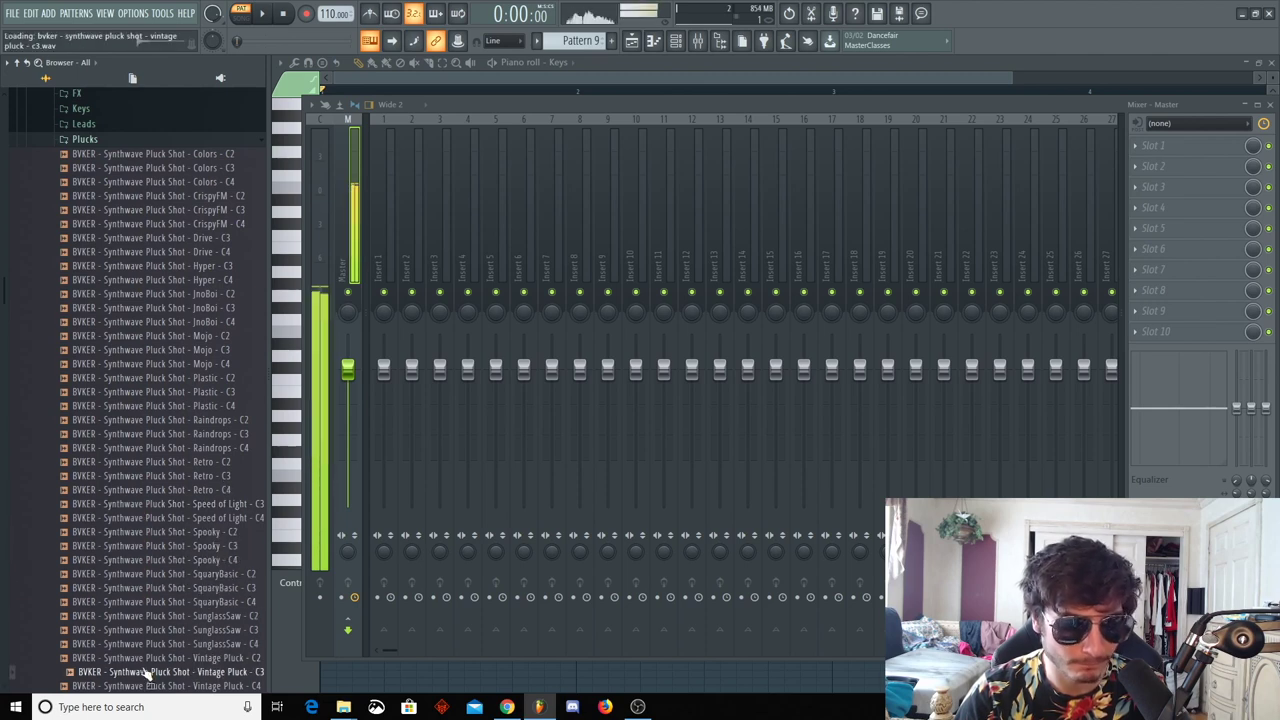
# Audition the Voyage and Waves synth one-shots in the Tonal Shots Synths folder
pyautogui.click(124, 141)
pyautogui.click(124, 155)
pyautogui.click(129, 170)
pyautogui.click(129, 184)
pyautogui.click(129, 198)
pyautogui.click(131, 212)
pyautogui.click(132, 226)
pyautogui.click(134, 240)
# Audition one-shots from the Keys folder and other Tonal Shots folders of the pack
pyautogui.scroll(1, 137, 248)
pyautogui.scroll(3, 110, 270)
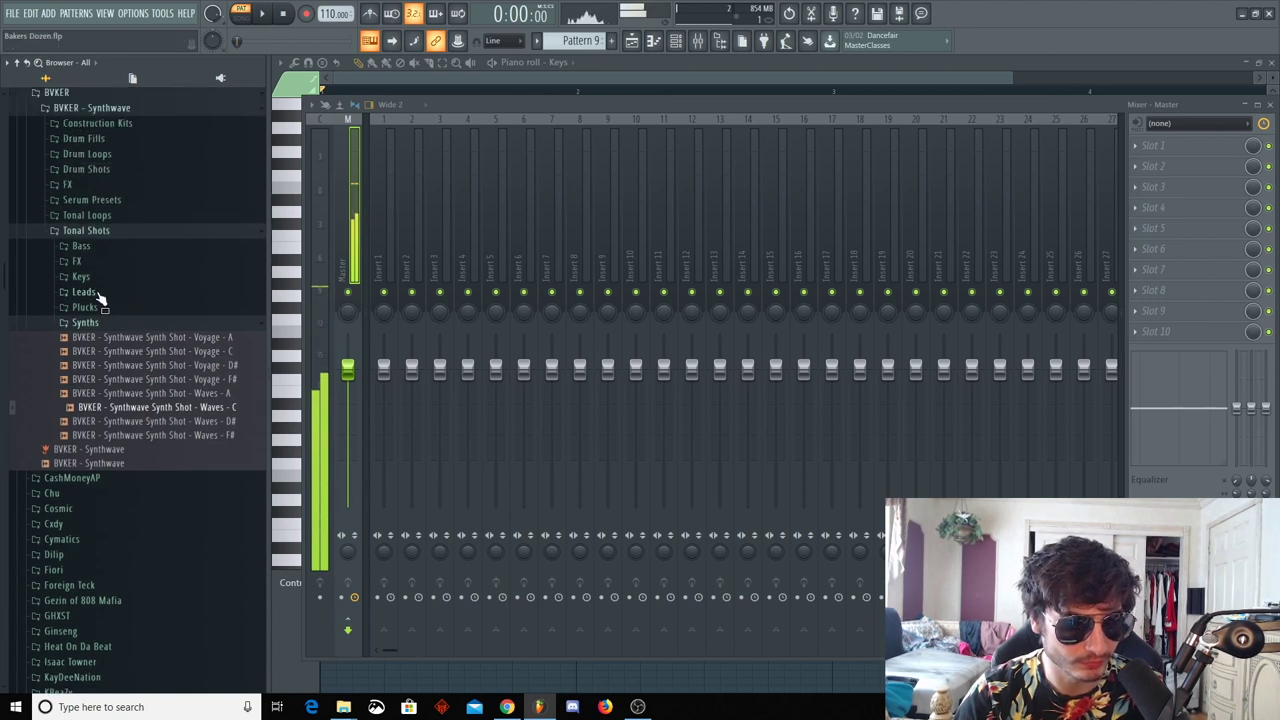
pyautogui.click(93, 280)
pyautogui.scroll(-1, 93, 285)
pyautogui.click(78, 185)
pyautogui.scroll(-1, 100, 165)
pyautogui.click(123, 140)
pyautogui.click(140, 207)
pyautogui.click(143, 291)
pyautogui.click(143, 347)
pyautogui.click(140, 417)
pyautogui.click(109, 529)
pyautogui.click(134, 571)
pyautogui.click(140, 613)
pyautogui.click(140, 655)
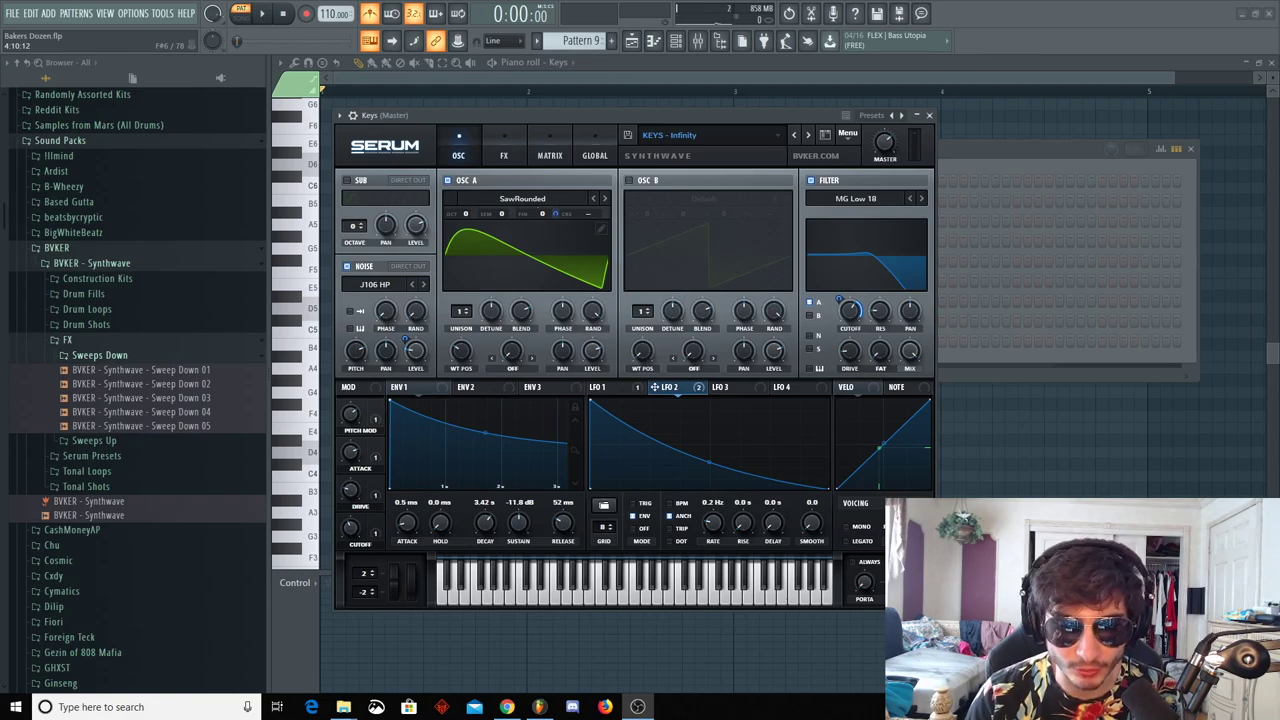
# Close the Serum instrument window and bring up the Keys channel's piano roll
pyautogui.click(610, 139)
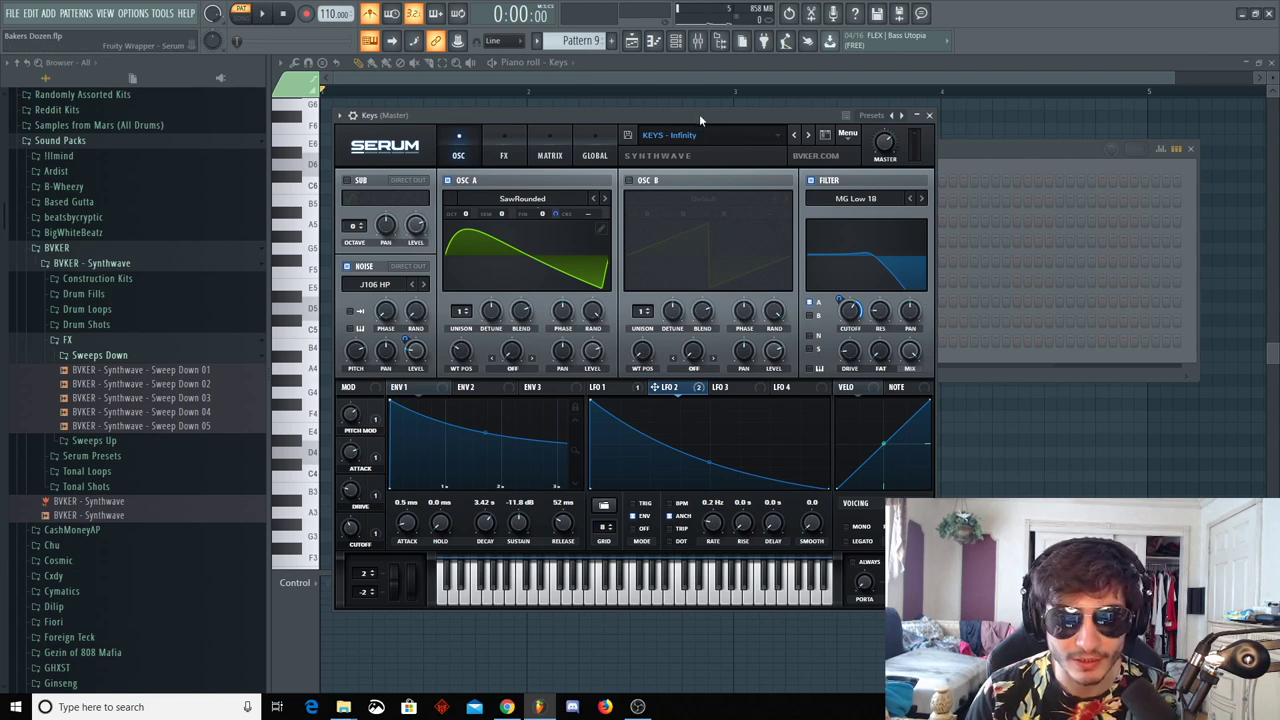
pyautogui.moveTo(699, 114); pyautogui.dragTo(696, 90)
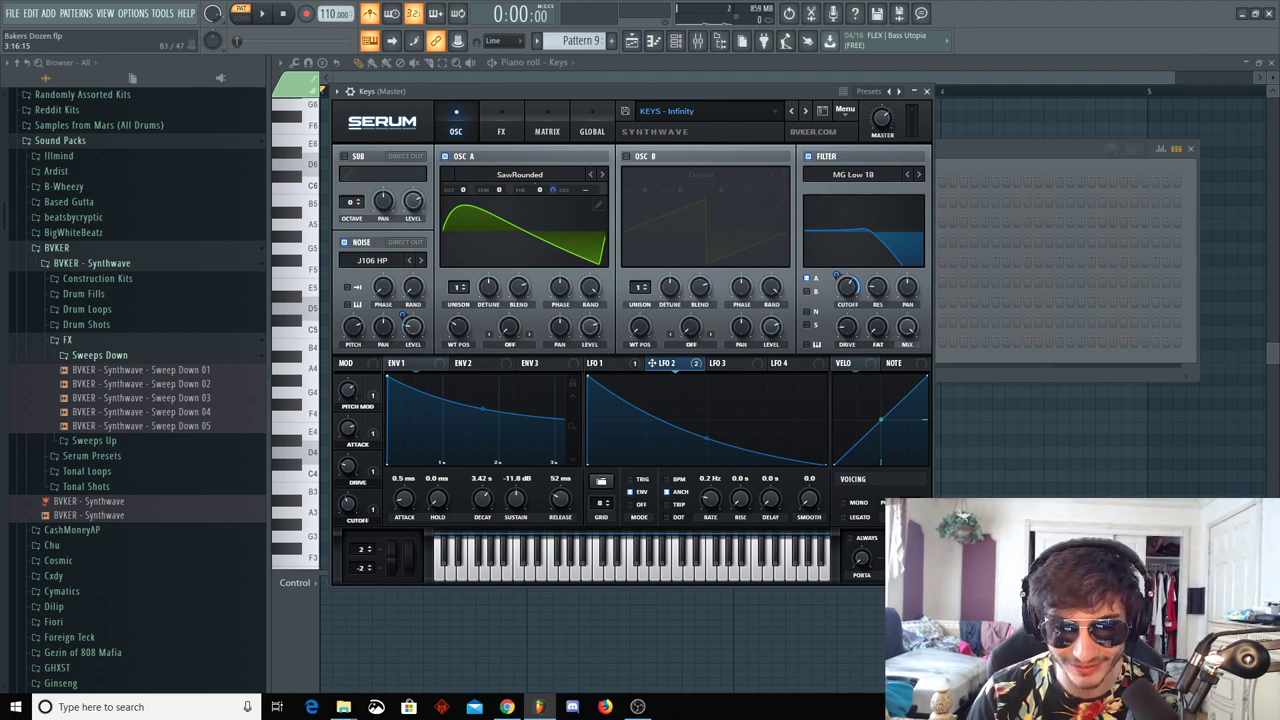
pyautogui.click(927, 92)
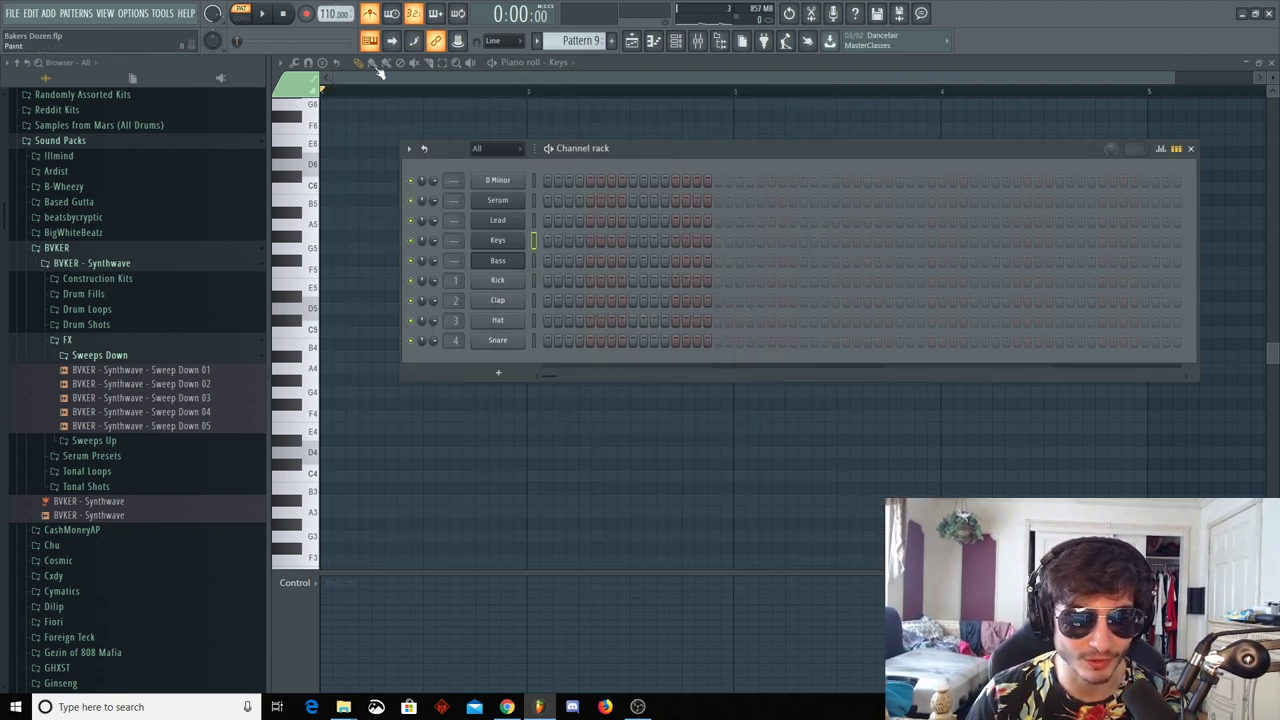
pyautogui.press('F9')
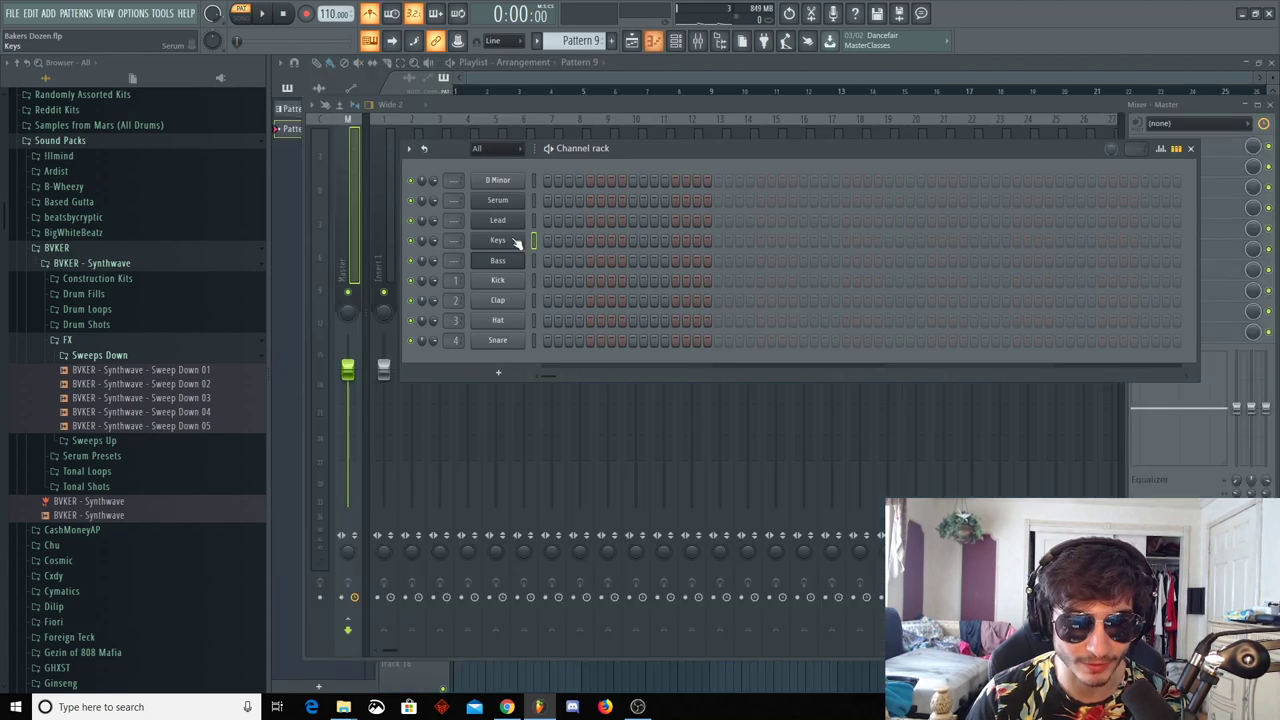
pyautogui.press('F7')
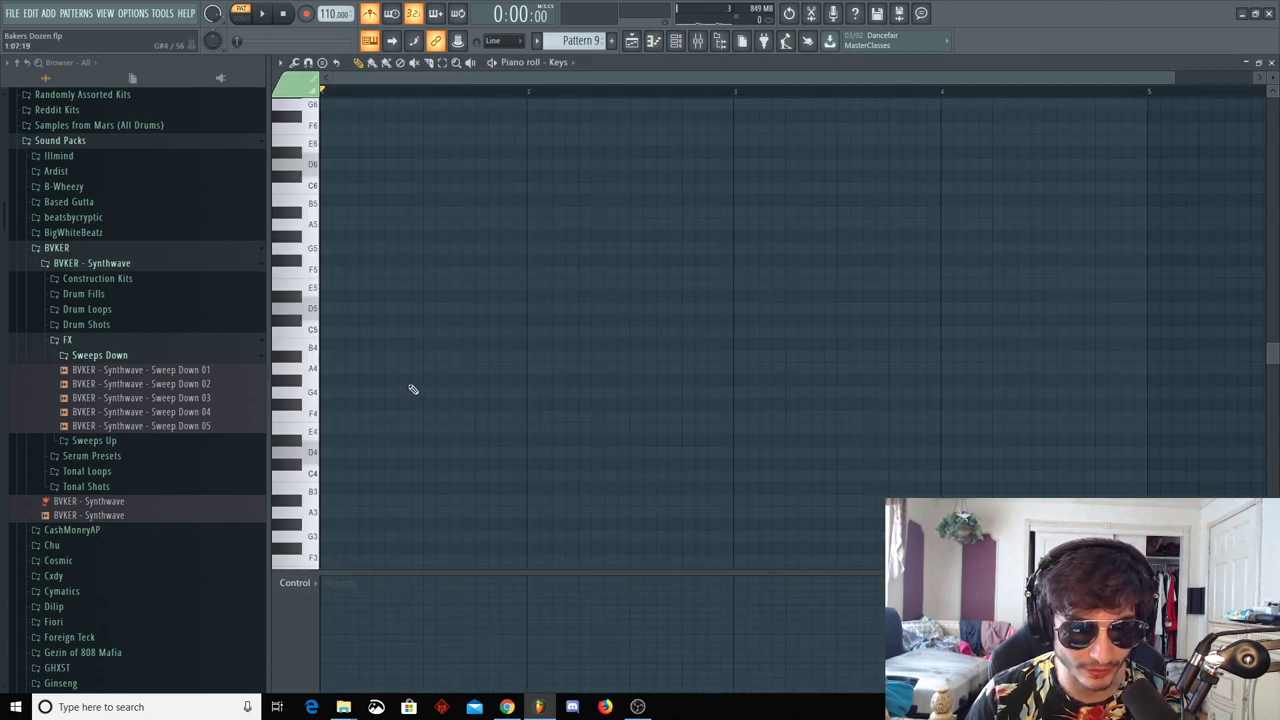
# Place a D5, F5, A5 and C6 chord at the start of bar 1 and play it back
pyautogui.scroll(-1, 412, 389)
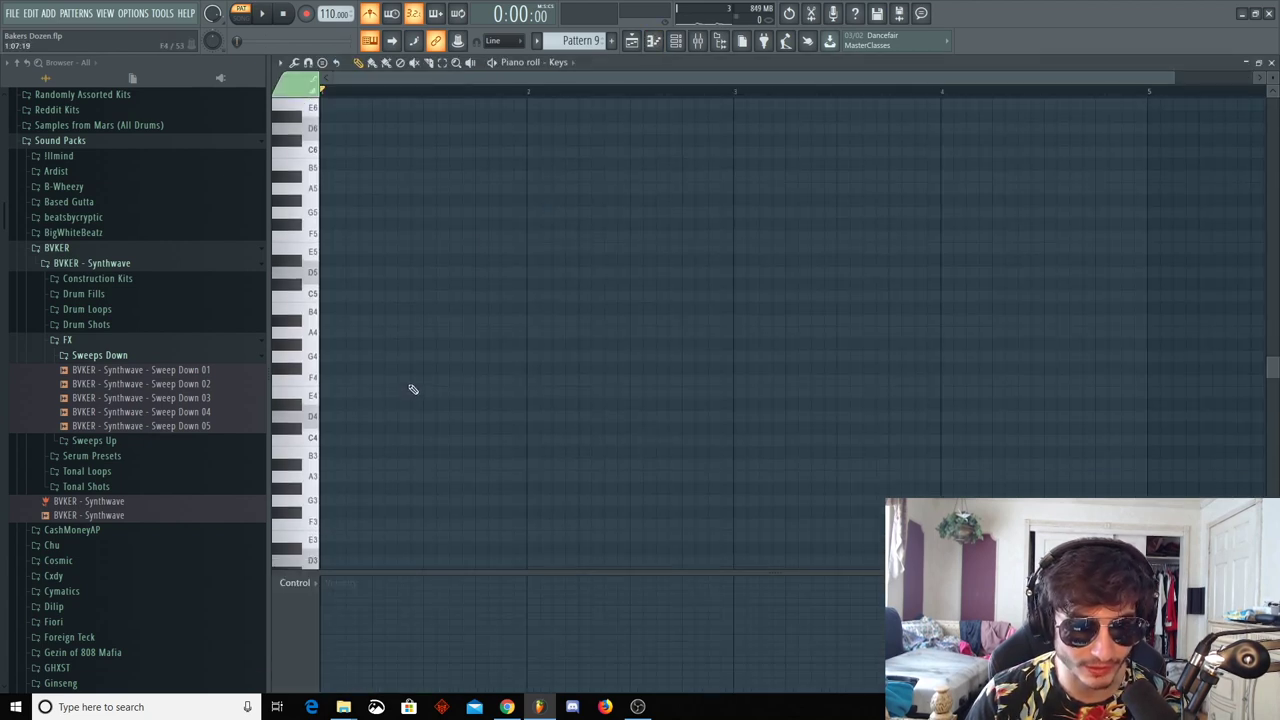
pyautogui.click(358, 276)
pyautogui.keyDown('shift'); pyautogui.moveTo(443, 270); pyautogui.dragTo(437, 150); pyautogui.keyUp('shift')
pyautogui.press('space')
pyautogui.press('space')
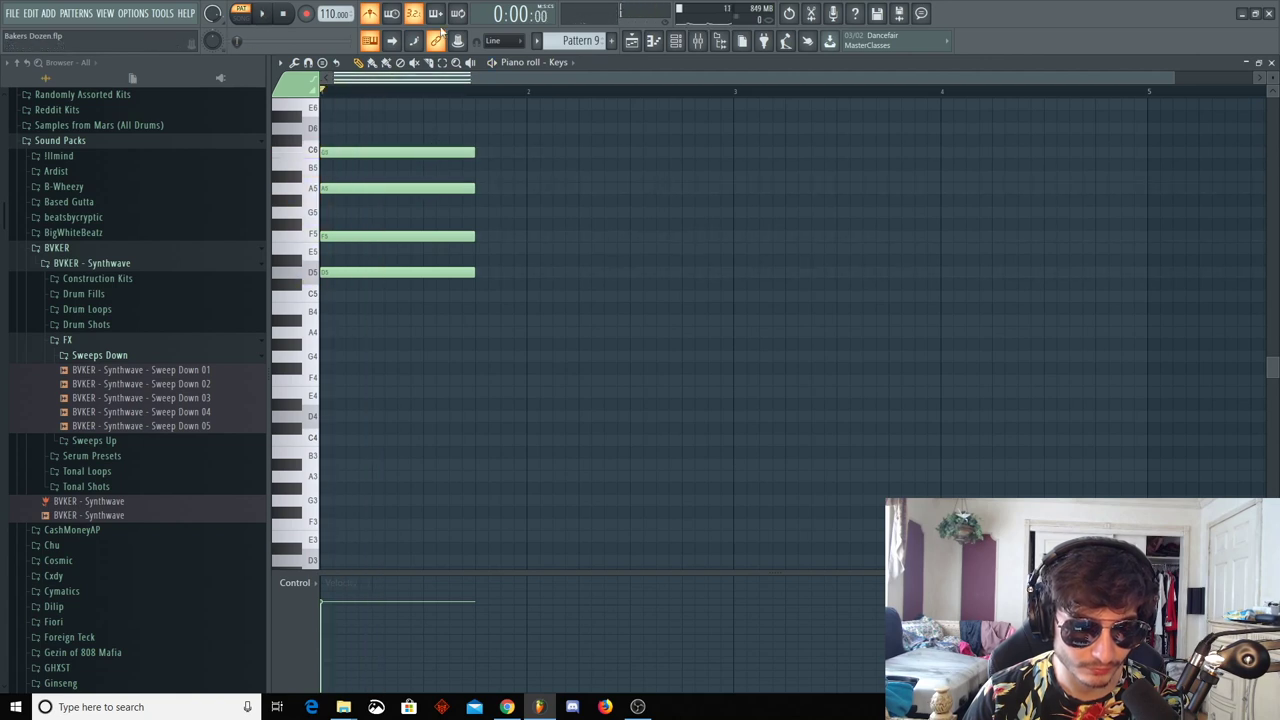
pyautogui.press('space')
pyautogui.press('space')
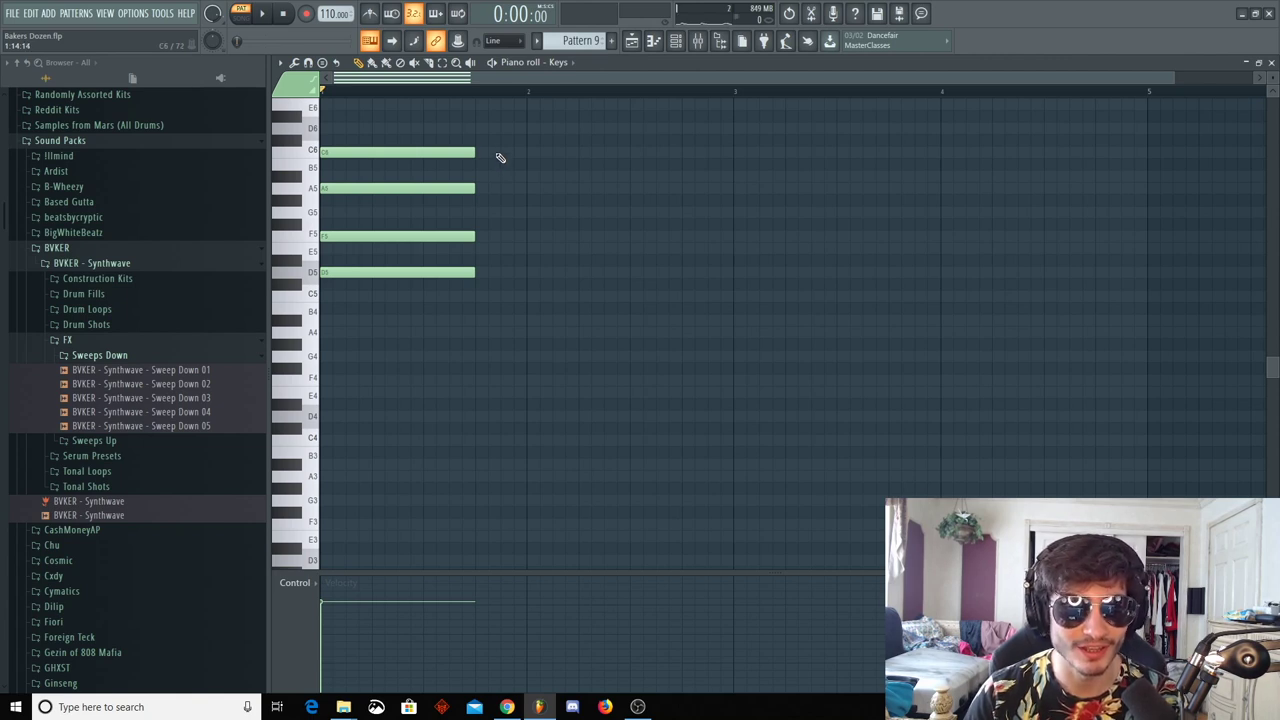
# Lengthen the whole chord to 14 steps and add a C5 note directly after it during playback
pyautogui.scroll(3, 500, 155)
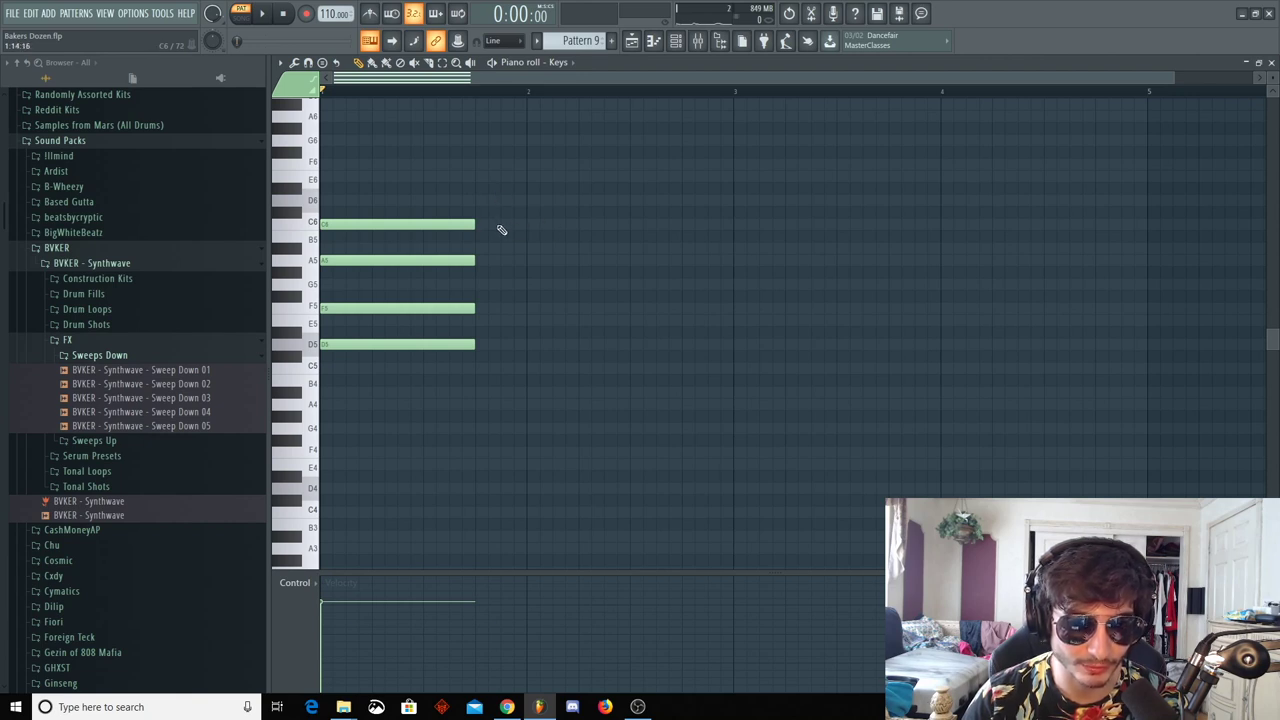
pyautogui.hotkey('ctrl', 'a')
pyautogui.moveTo(473, 345)
pyautogui.mouseDown()
pyautogui.moveTo(526, 357)
pyautogui.moveTo(512, 373)
pyautogui.mouseUp()
pyautogui.click(371, 355)
pyautogui.press('space')
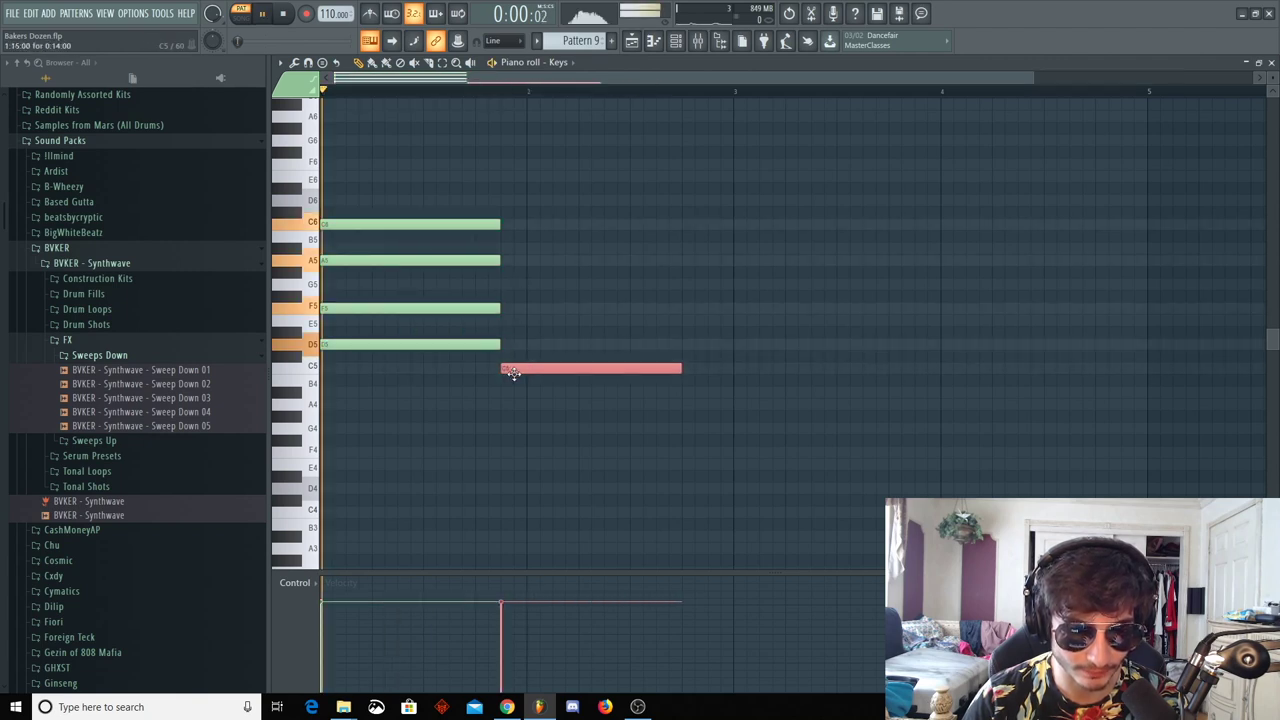
# Continue the root notes with a second C5 up to bar 3 and an A#4 from bar 3, playing back from there
pyautogui.moveTo(680, 368); pyautogui.dragTo(817, 395)
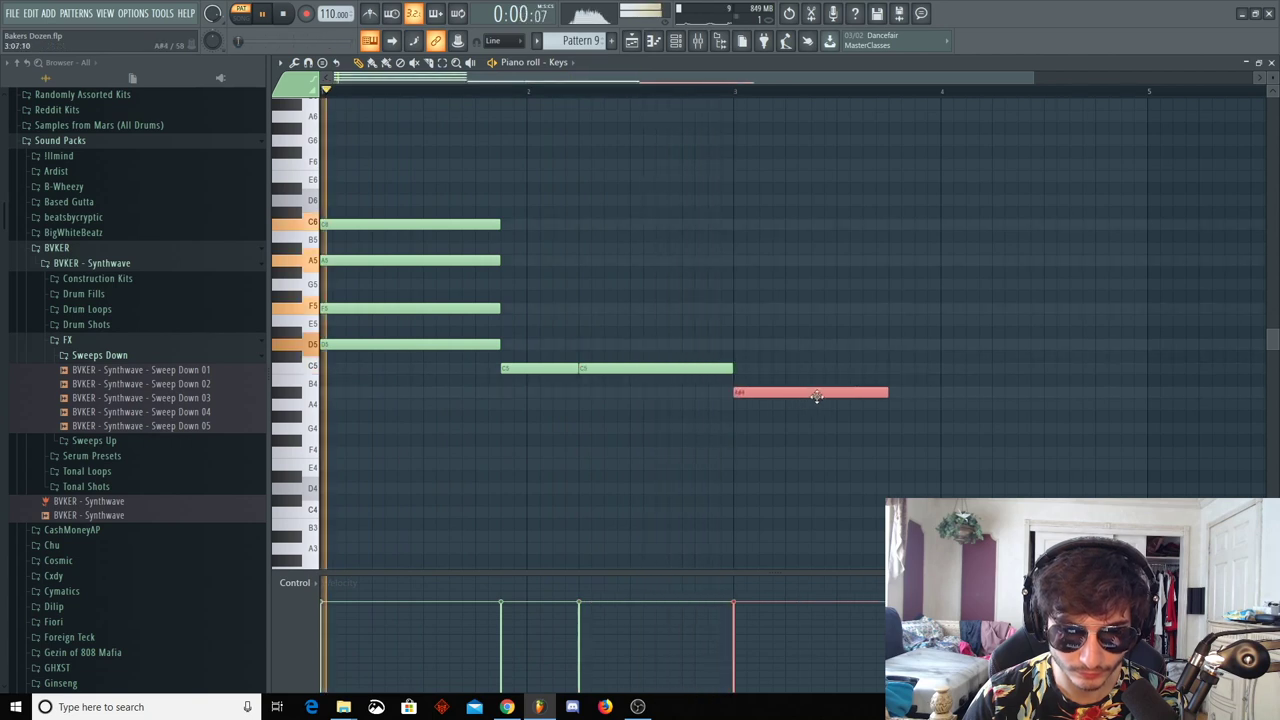
pyautogui.press('space')
pyautogui.click(724, 98)
pyautogui.click(708, 97)
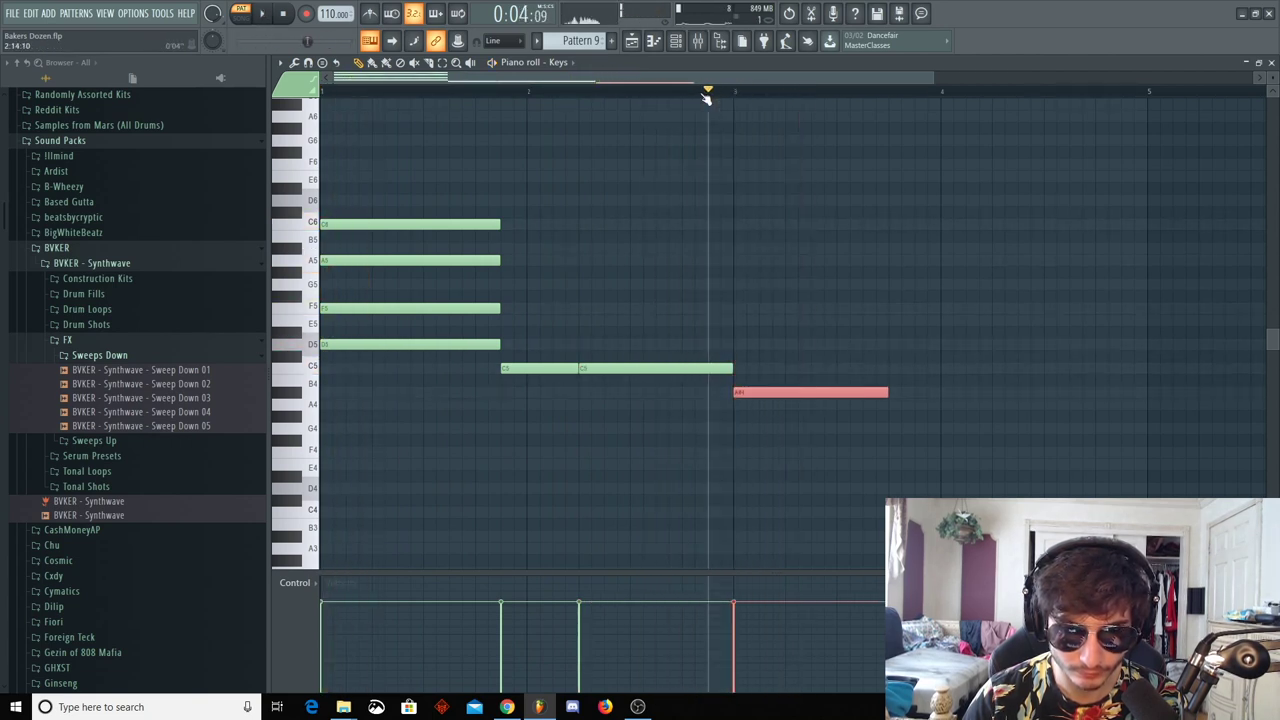
pyautogui.click(736, 94)
pyautogui.press('space')
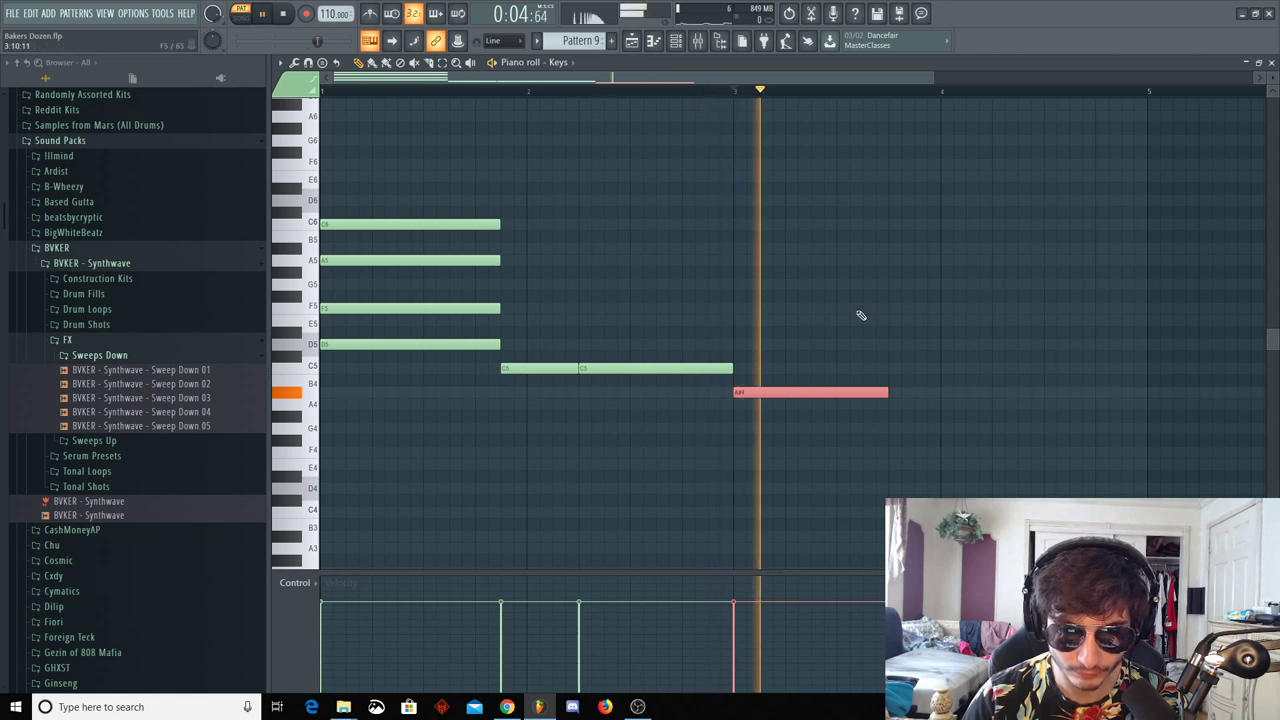
pyautogui.press('space')
# Extend the root line with a longer A#4, a second short A#4 and a closing C5 in bar 4
pyautogui.moveTo(888, 391)
pyautogui.mouseDown()
pyautogui.moveTo(1085, 391)
pyautogui.moveTo(1058, 391)
pyautogui.moveTo(1068, 403)
pyautogui.moveTo(1065, 386)
pyautogui.mouseUp()
pyautogui.moveTo(1085, 392); pyautogui.dragTo(1146, 404)
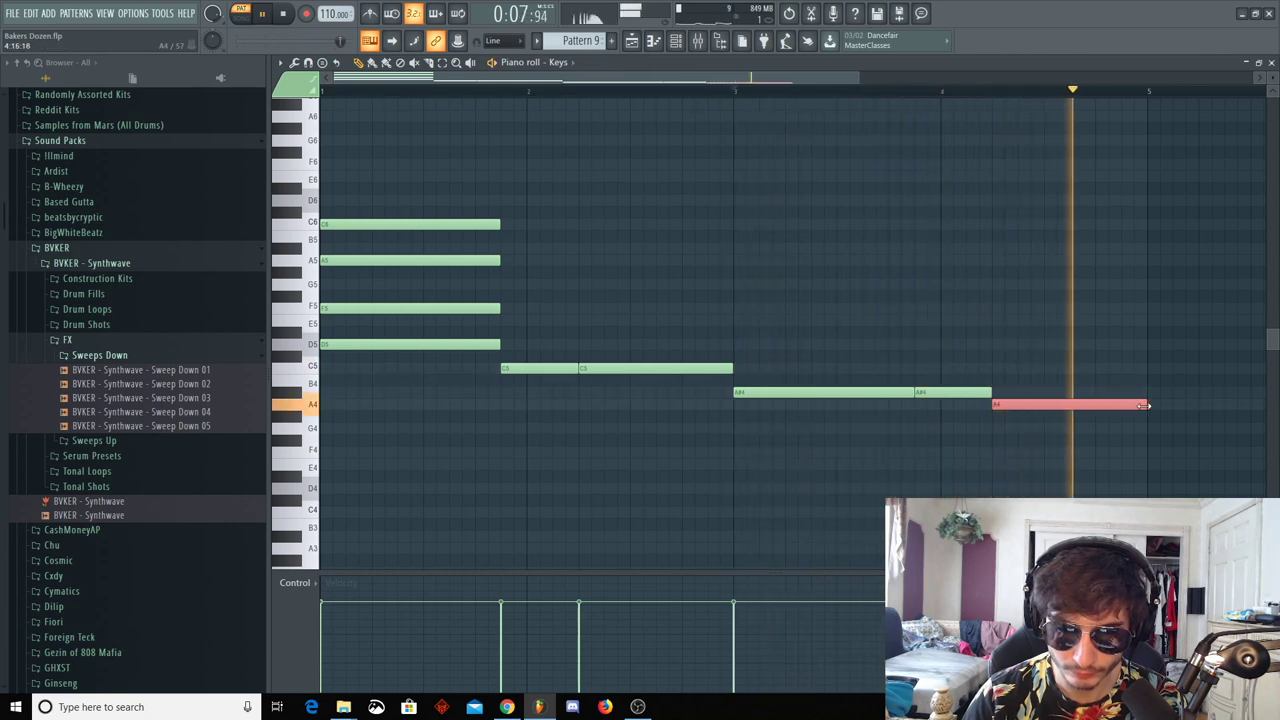
pyautogui.moveTo(1067, 396); pyautogui.dragTo(1067, 365)
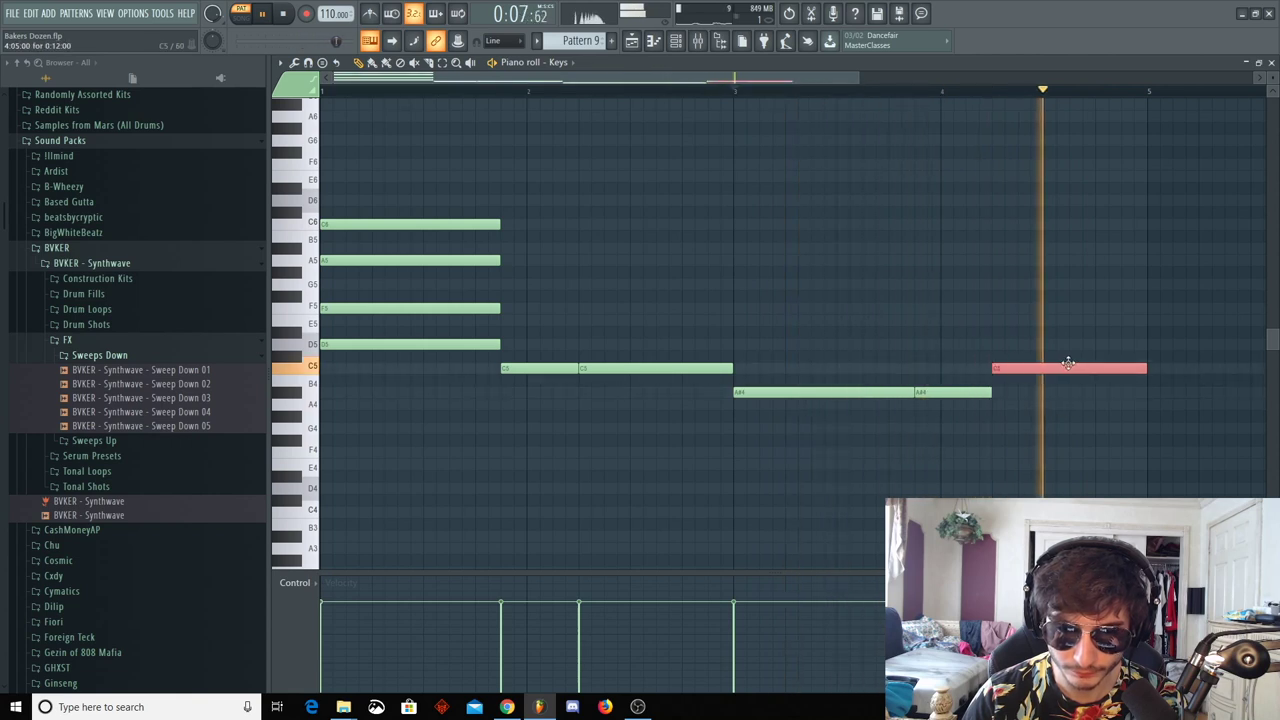
pyautogui.press('space')
pyautogui.moveTo(553, 92); pyautogui.dragTo(278, 77)
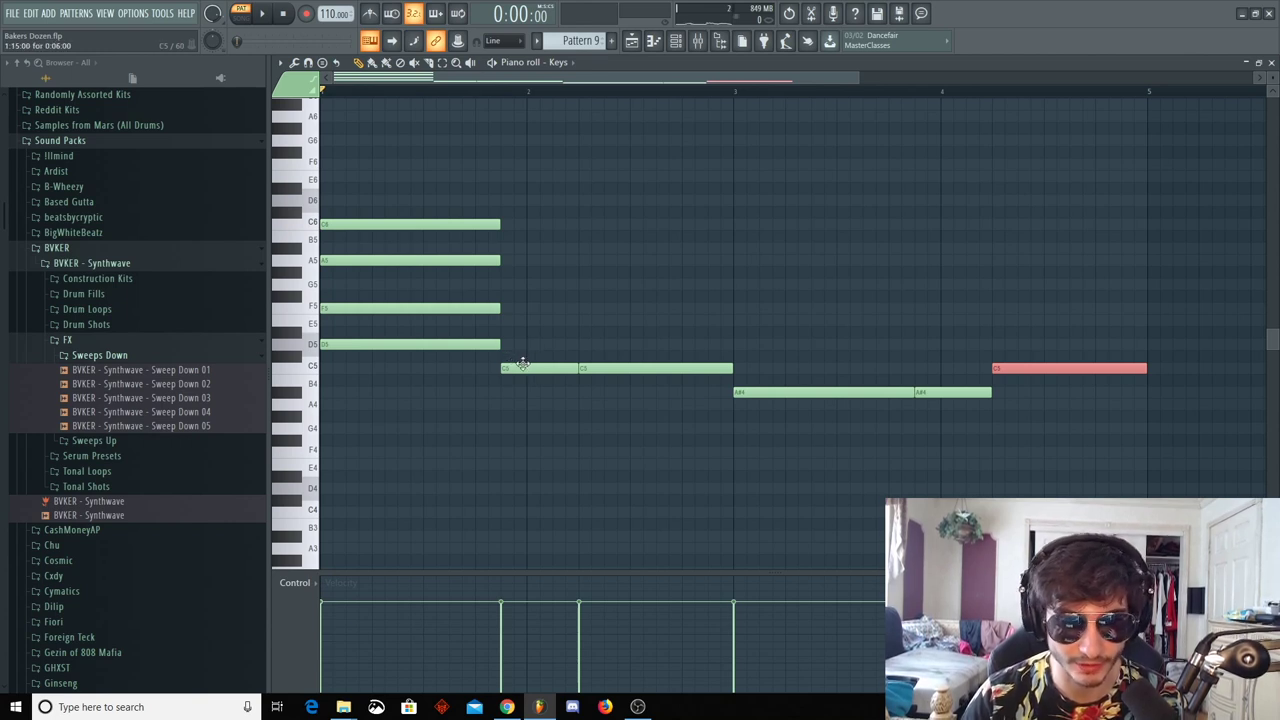
# Stack E5, G5 and A#5 above the first short C5 note and play the chord change
pyautogui.click(538, 320)
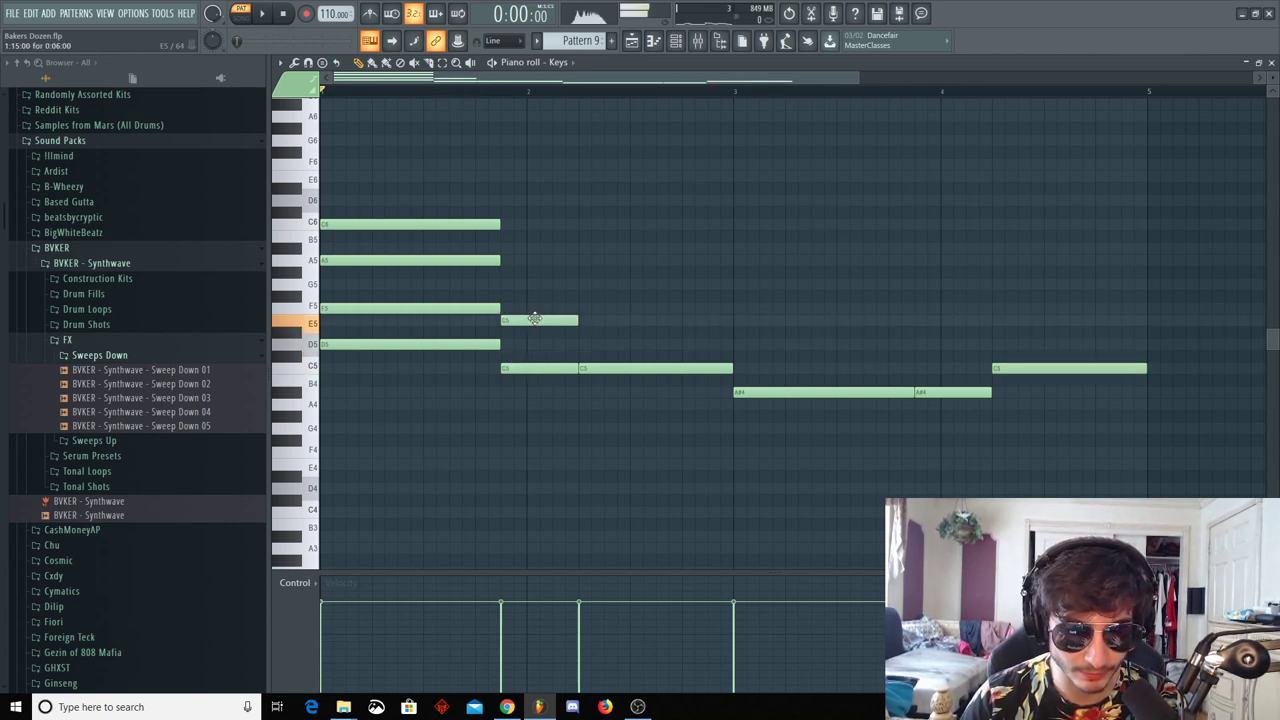
pyautogui.click(538, 284)
pyautogui.click(538, 248)
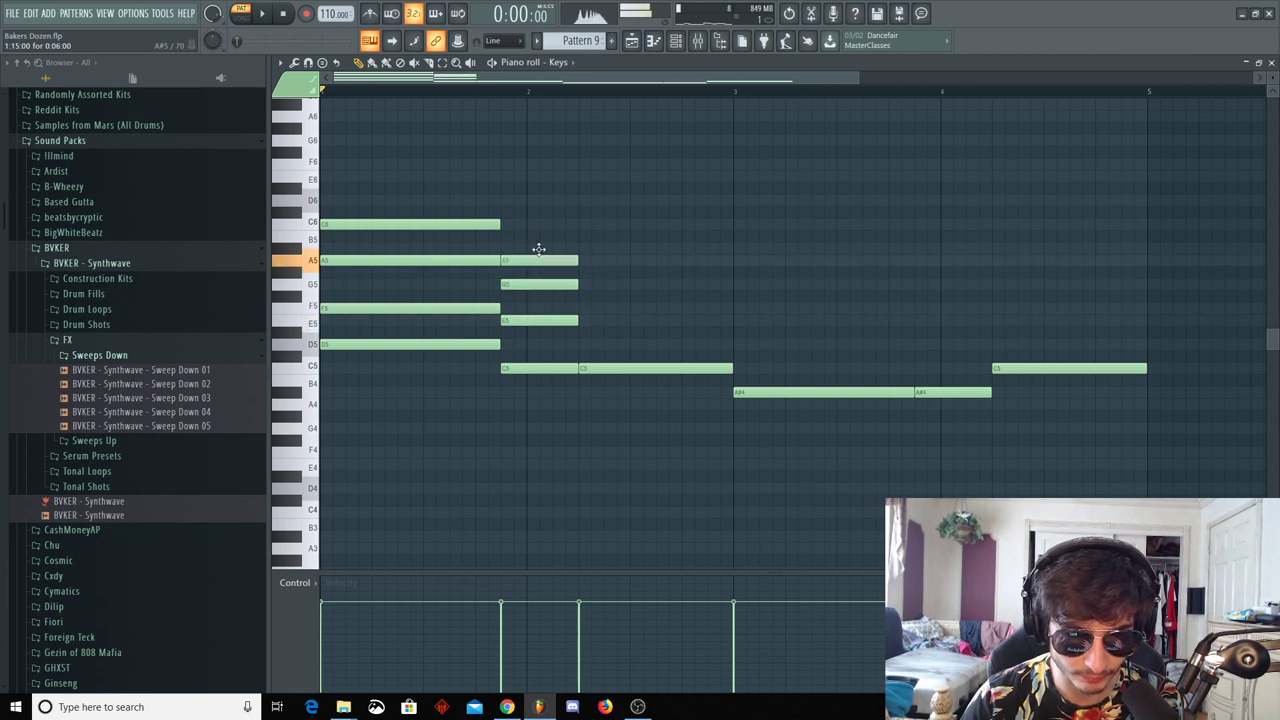
pyautogui.press('space')
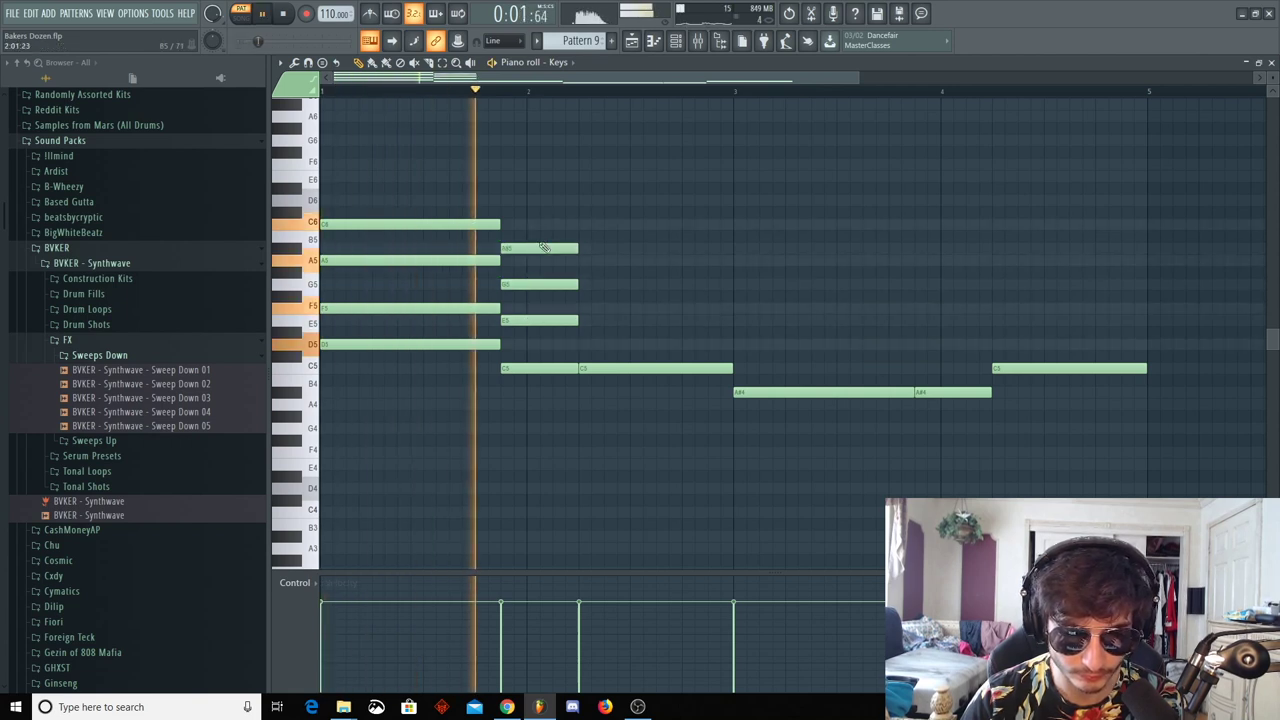
pyautogui.press('space')
# Replace the second chord's G5 and A#5 with an A5, and transpose that note down an octave to A4
pyautogui.rightClick(538, 248)
pyautogui.rightClick(535, 284)
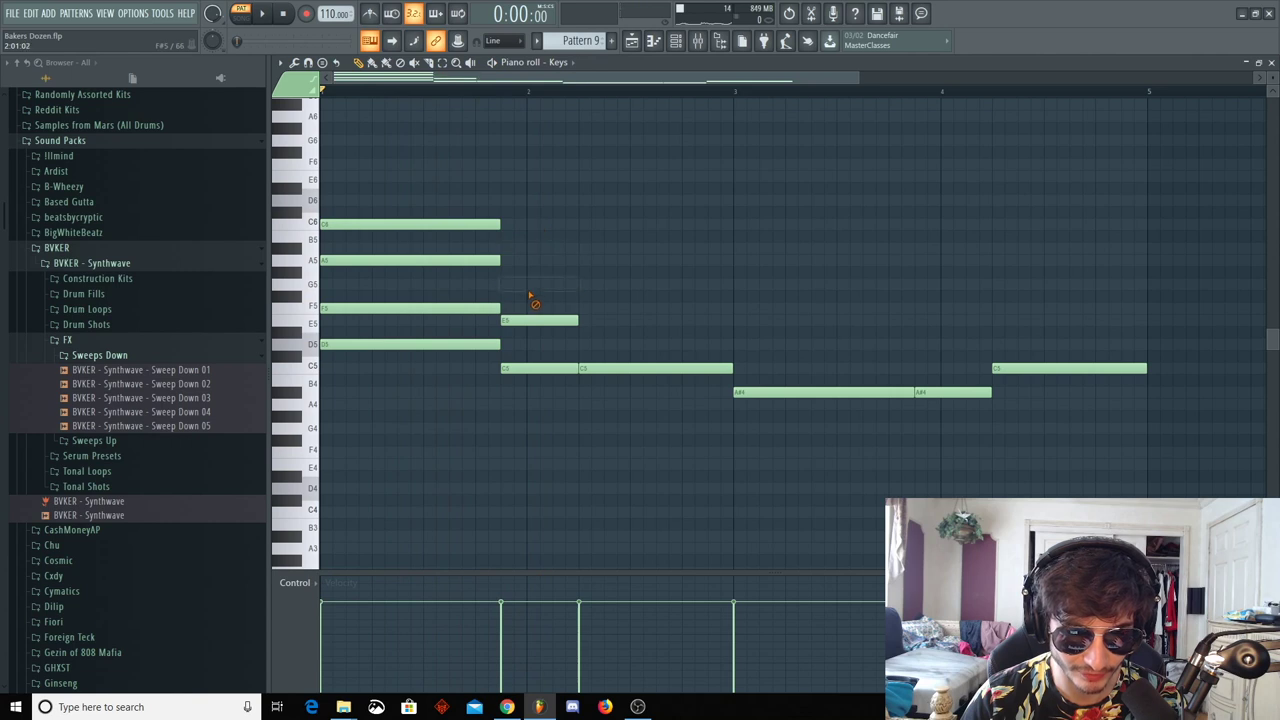
pyautogui.click(515, 261)
pyautogui.press('space')
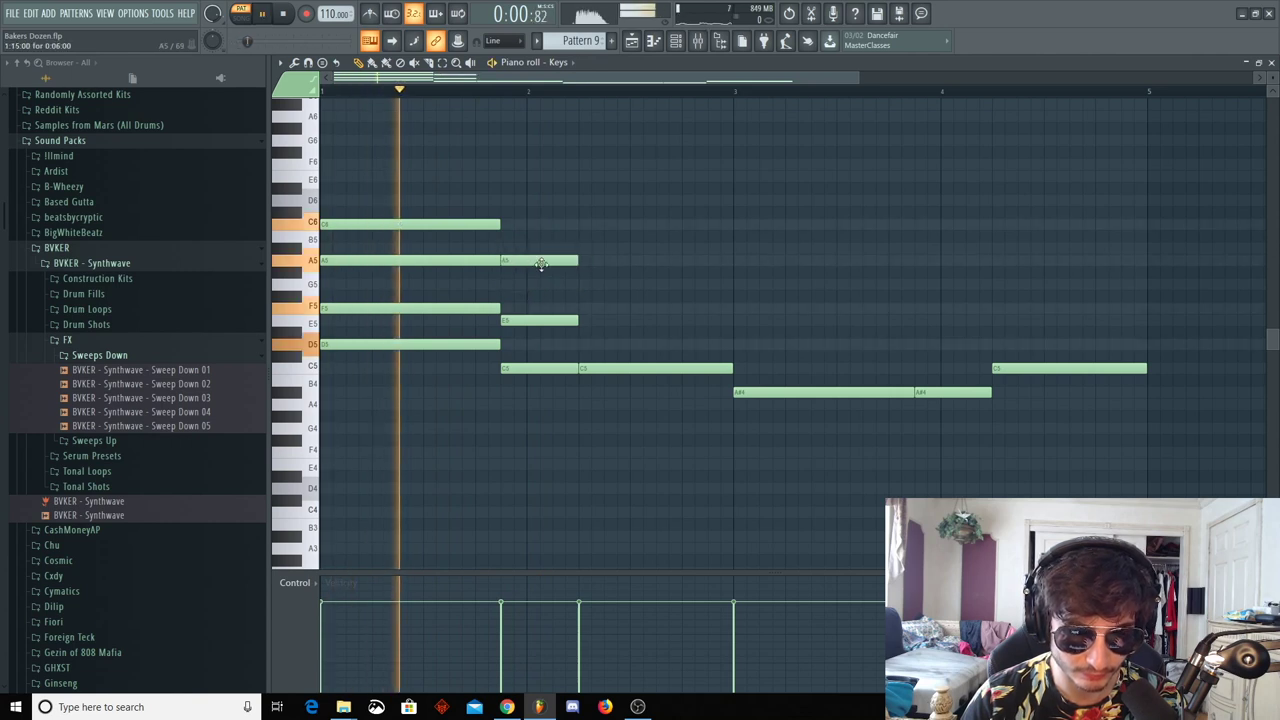
pyautogui.press('space')
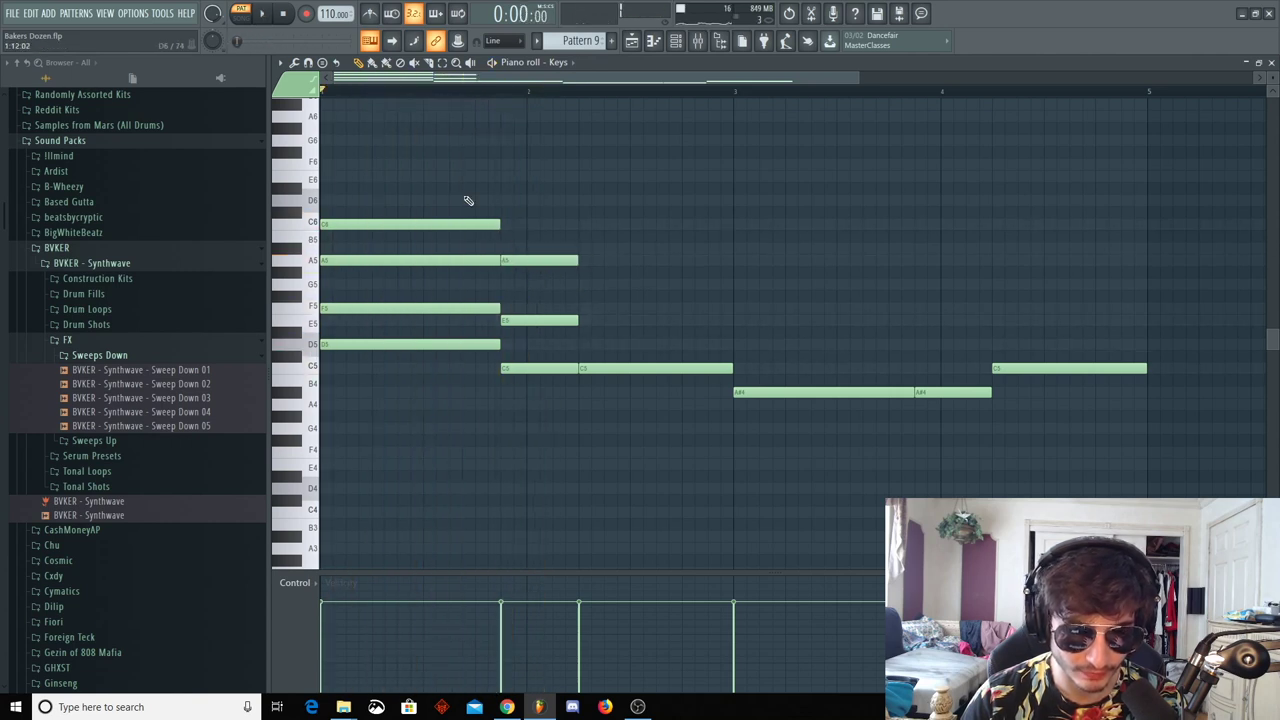
pyautogui.click(547, 260)
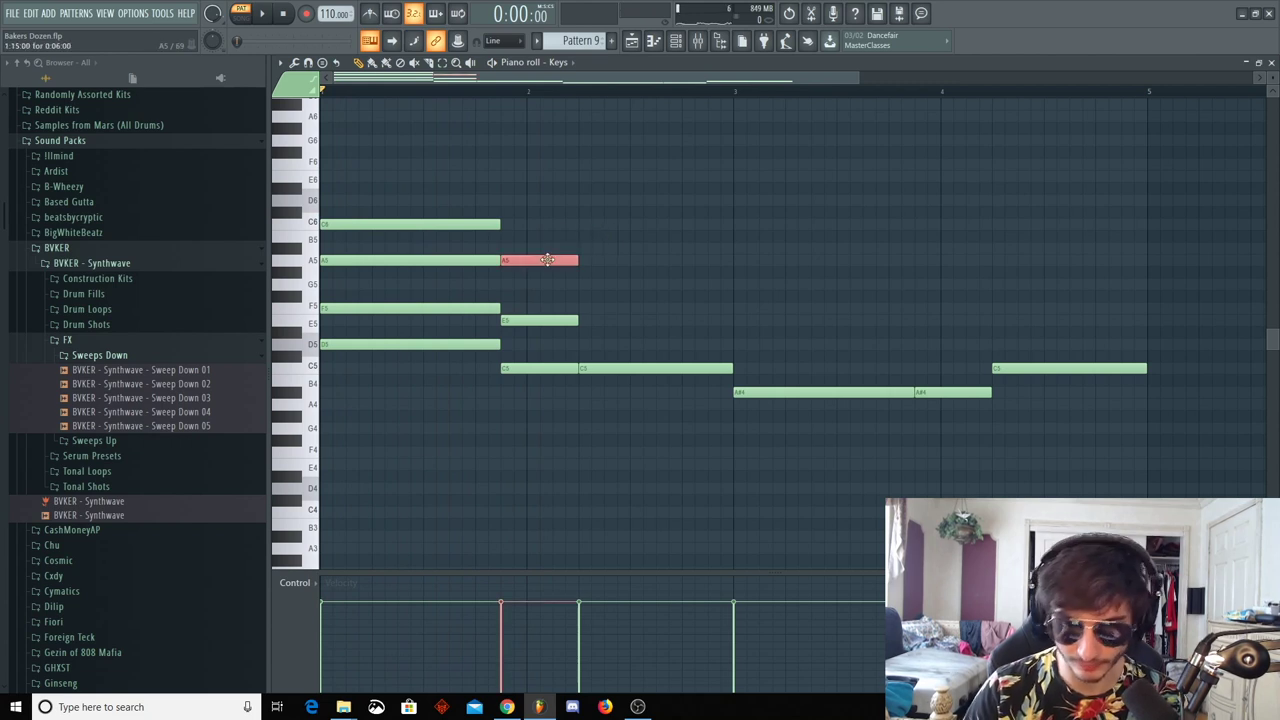
pyautogui.hotkey('ctrl', 'Down')
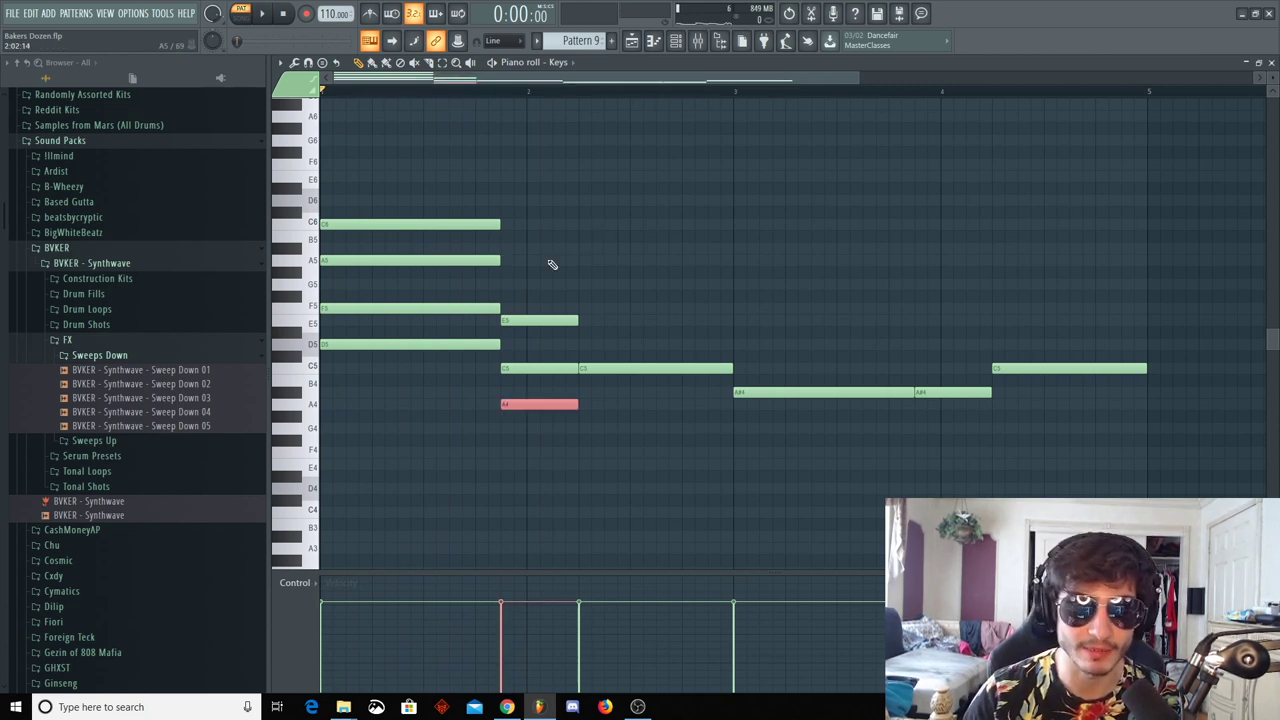
# Transpose the second chord's A4 up an octave to A5, add a C6 of matching length on top, and play the change
pyautogui.hotkey('ctrl', 'Up')
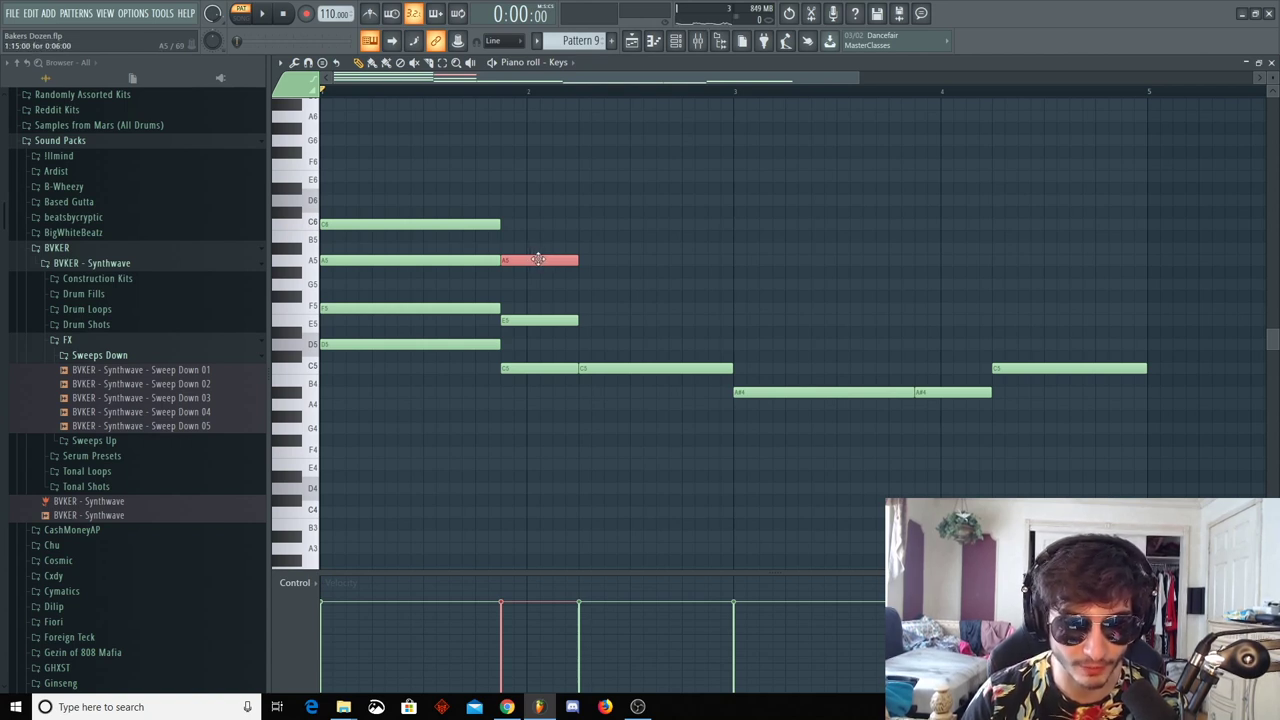
pyautogui.moveTo(490, 200); pyautogui.dragTo(529, 225)
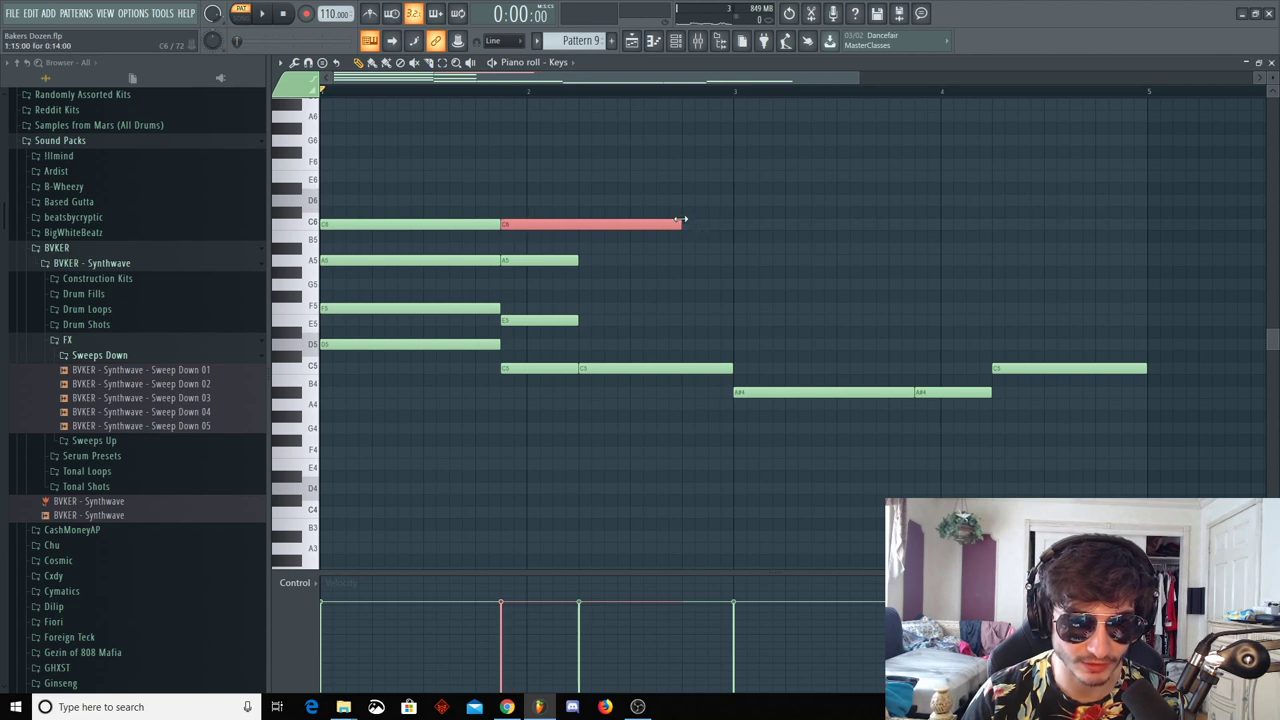
pyautogui.moveTo(681, 220); pyautogui.dragTo(599, 223)
pyautogui.hotkey('ctrl', 'Down')
pyautogui.hotkey('ctrl', 'Up')
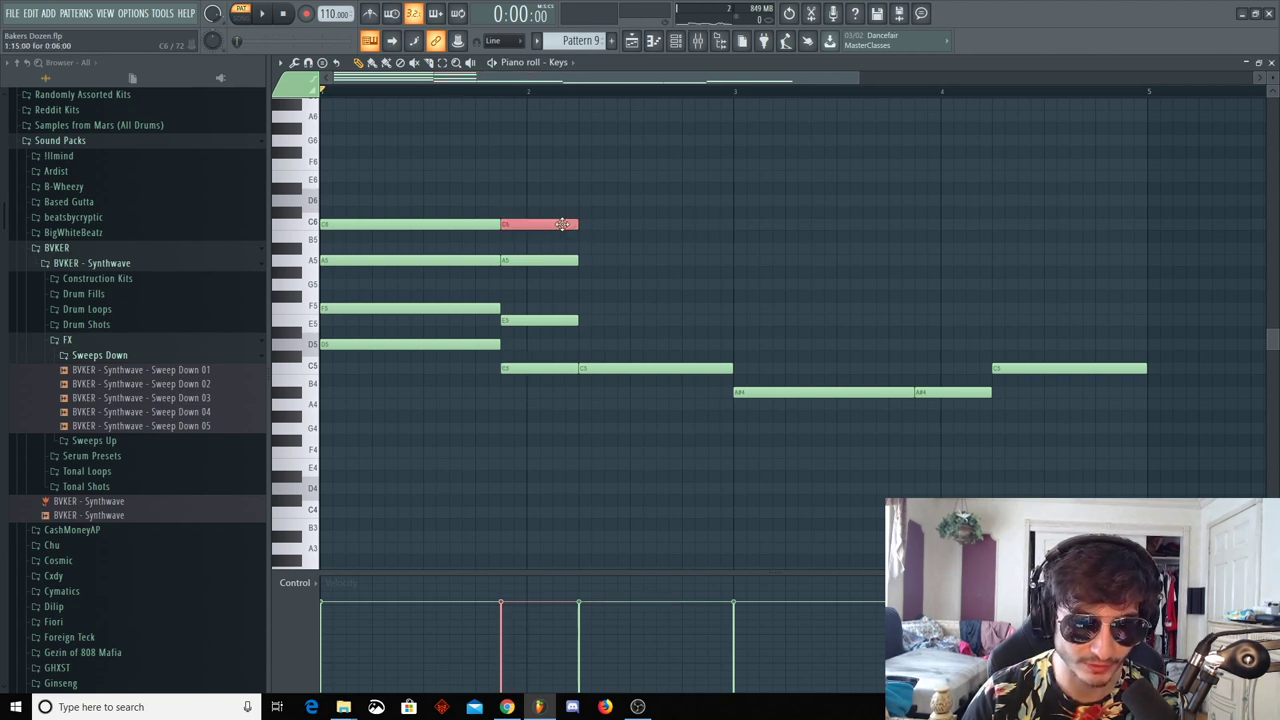
pyautogui.click(632, 249)
pyautogui.press('space')
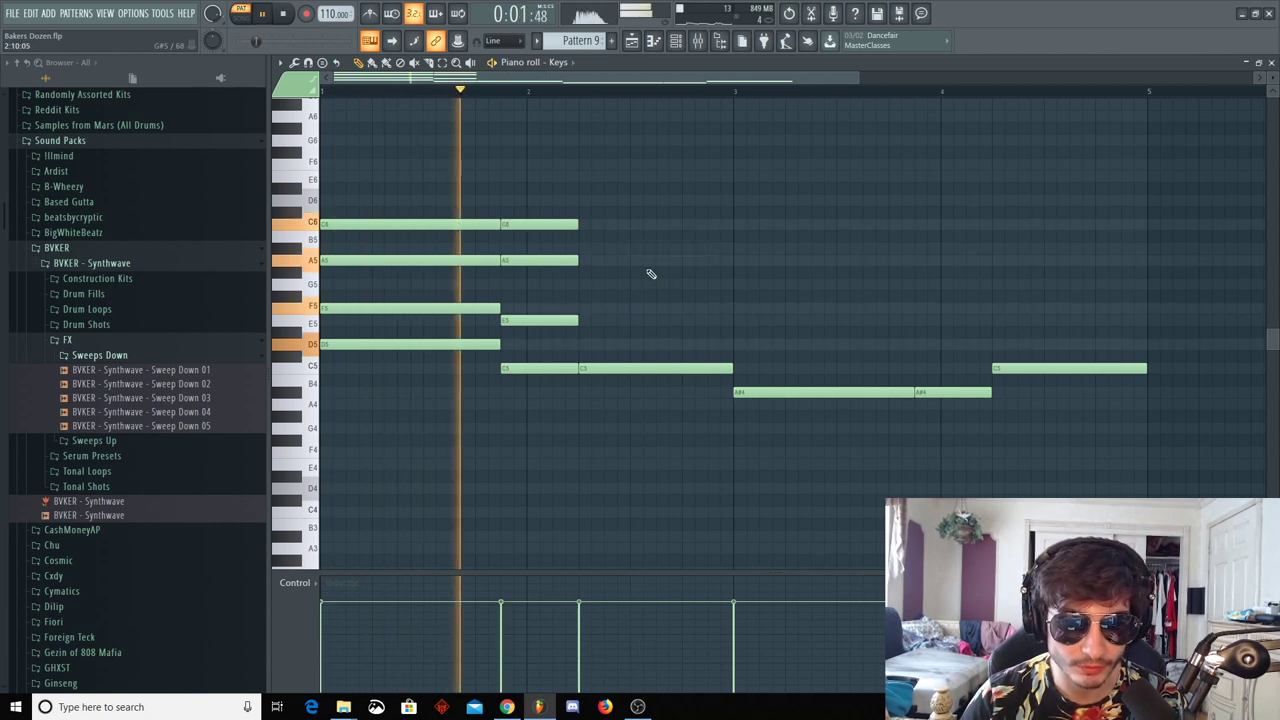
pyautogui.press('space')
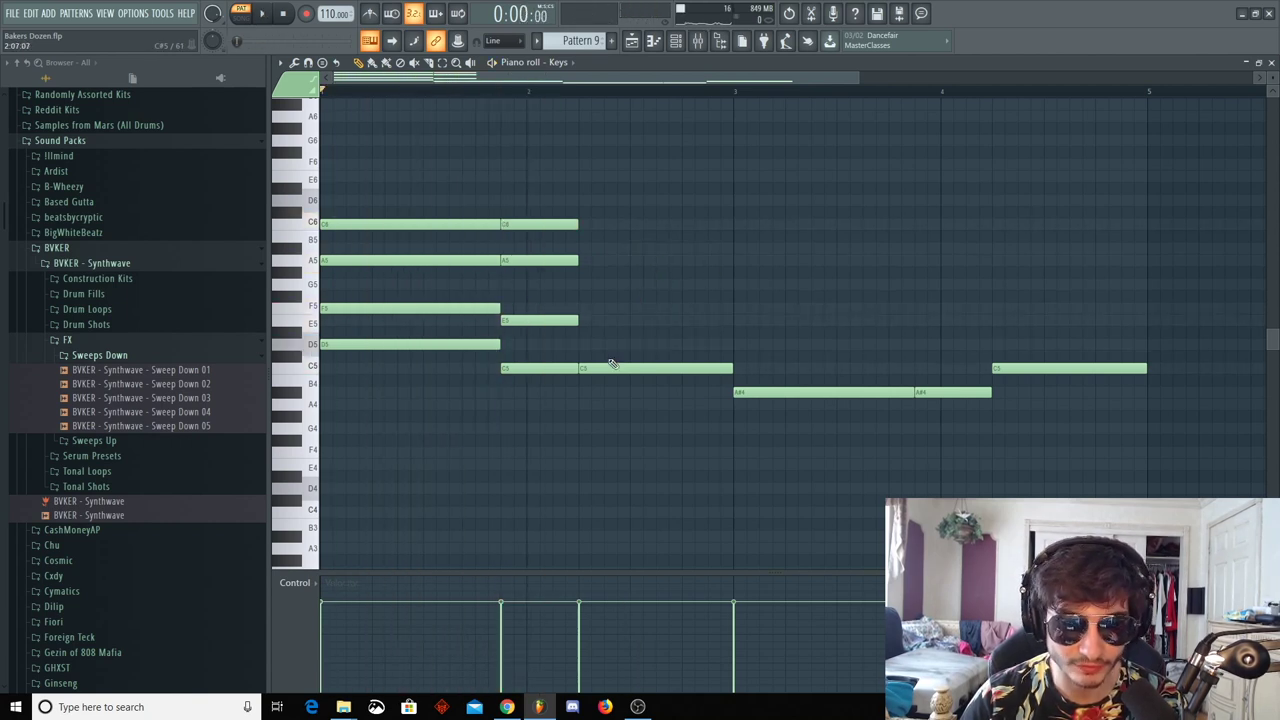
# Stack E5, G5 and A#5 above the second C5 note and play the change from just before bar 2
pyautogui.moveTo(613, 365); pyautogui.dragTo(616, 242)
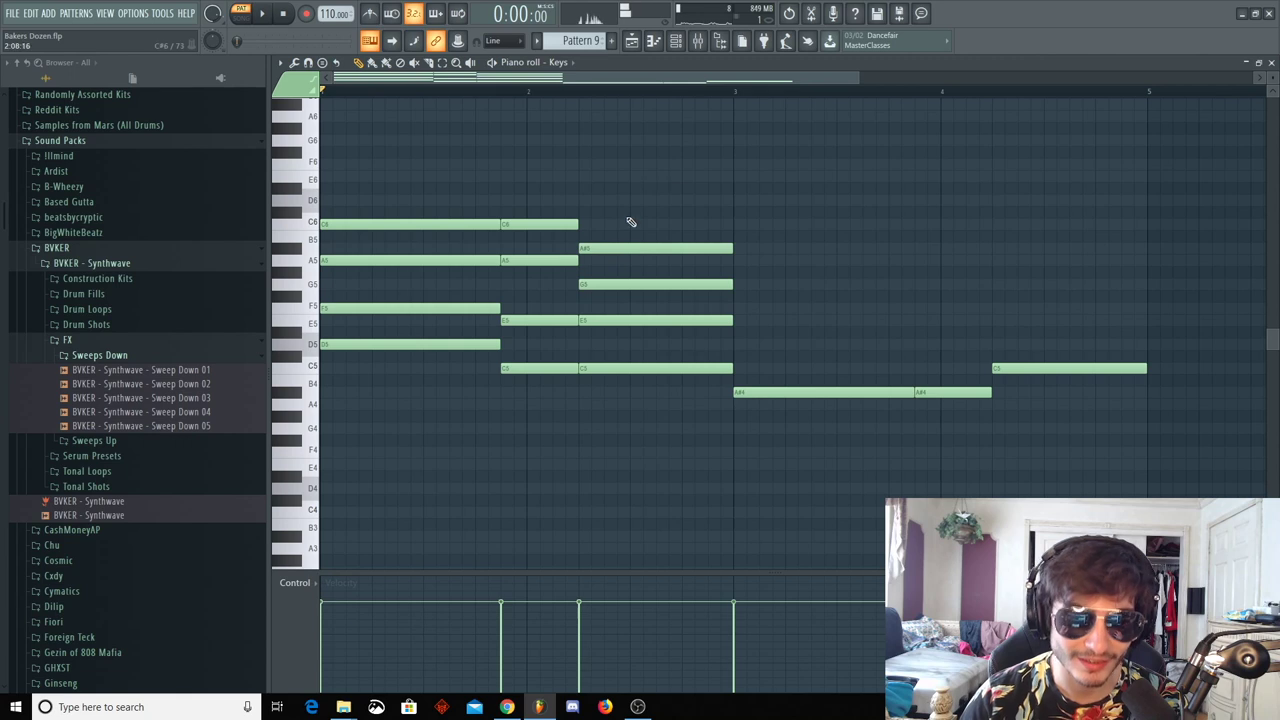
pyautogui.click(558, 92)
pyautogui.press('space')
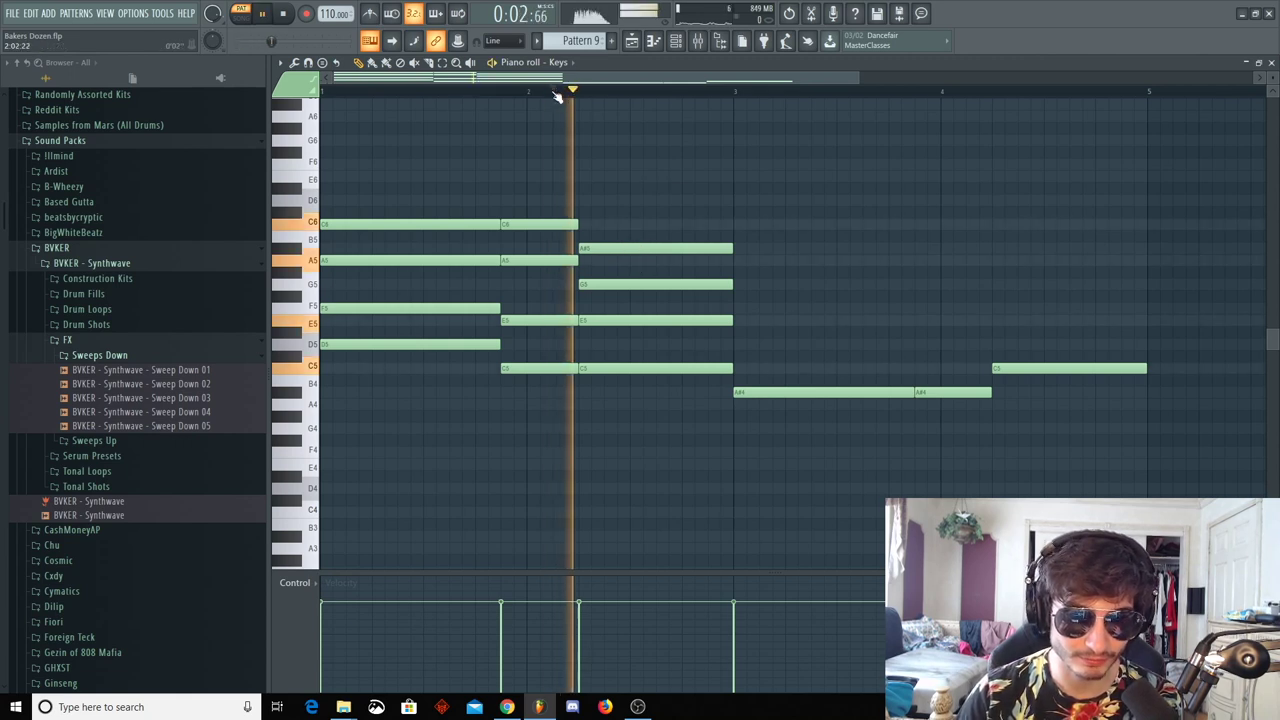
pyautogui.click(518, 93)
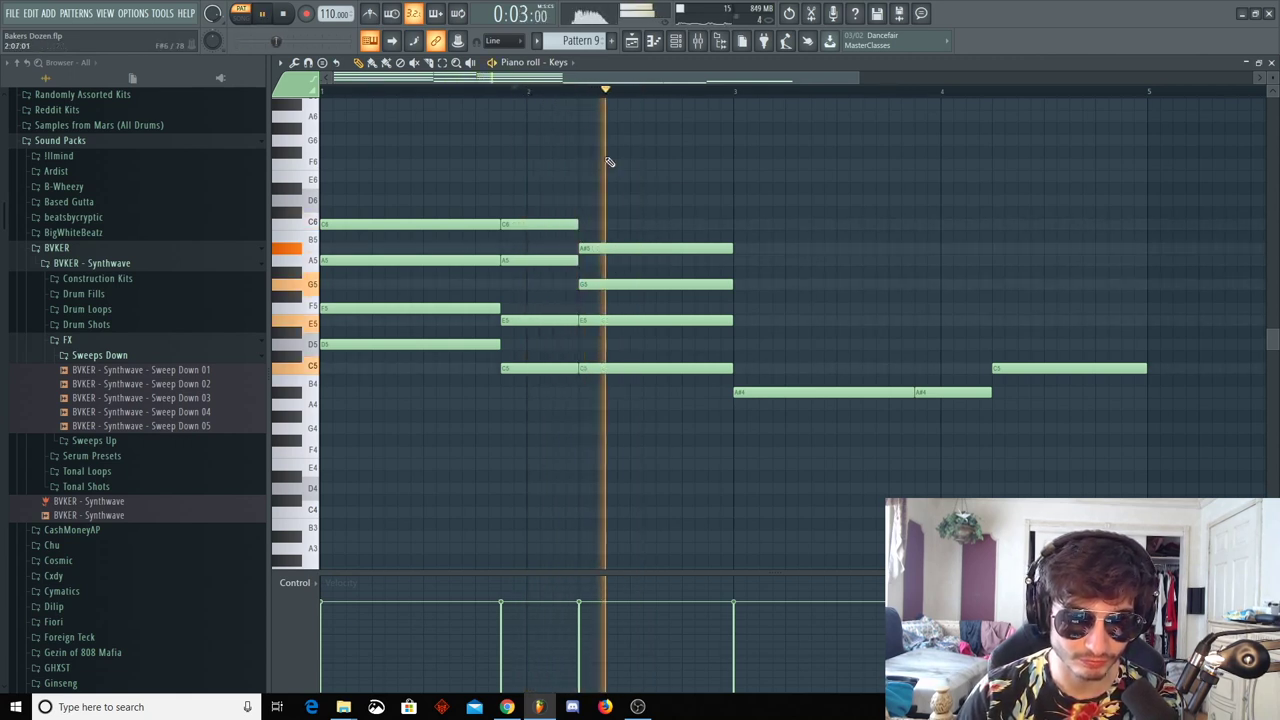
pyautogui.press('space')
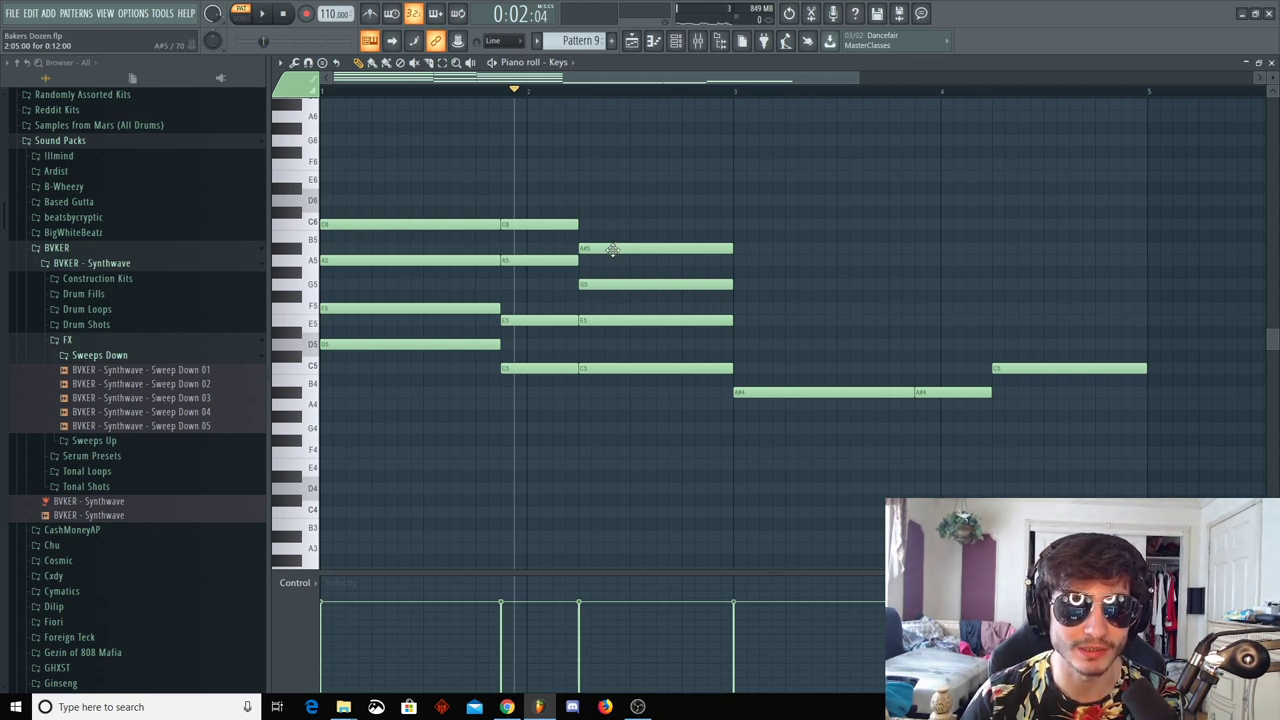
# Raise the third chord's top note to B5 and play the change from the start of the second chord
pyautogui.moveTo(592, 250); pyautogui.dragTo(597, 237)
pyautogui.press('space')
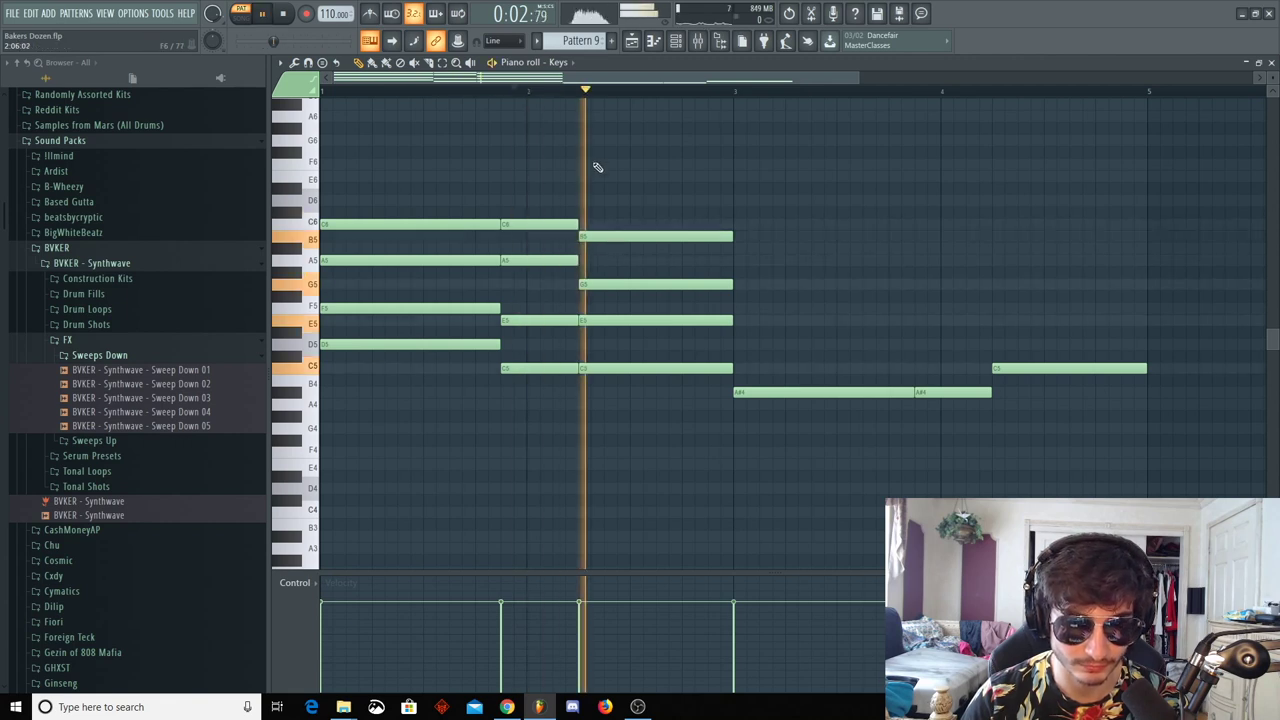
pyautogui.press('space')
pyautogui.click(503, 92)
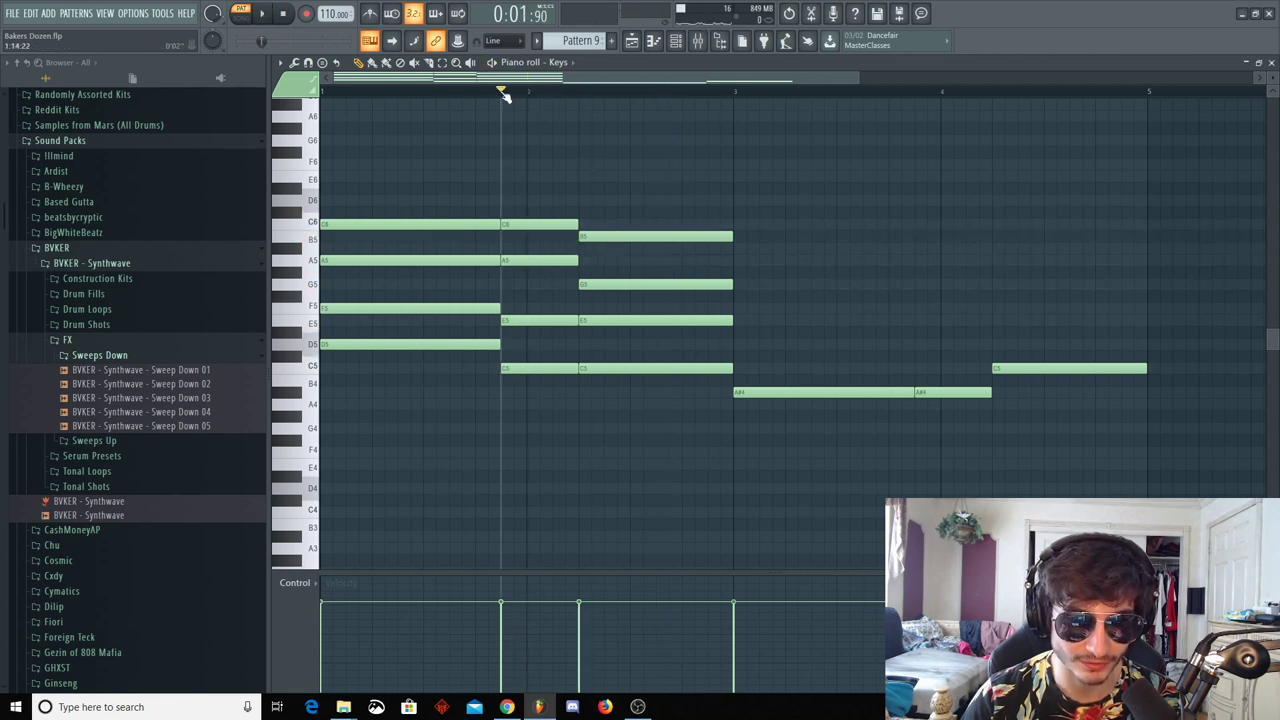
pyautogui.press('space')
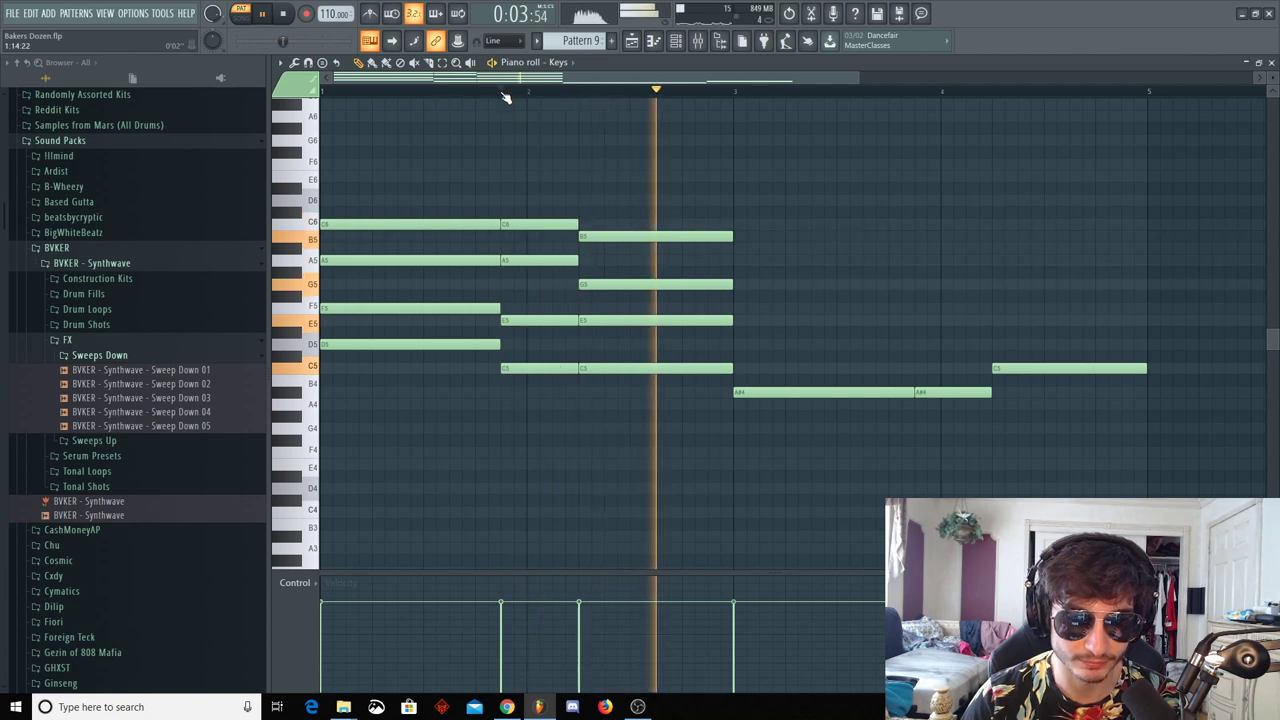
pyautogui.press('space')
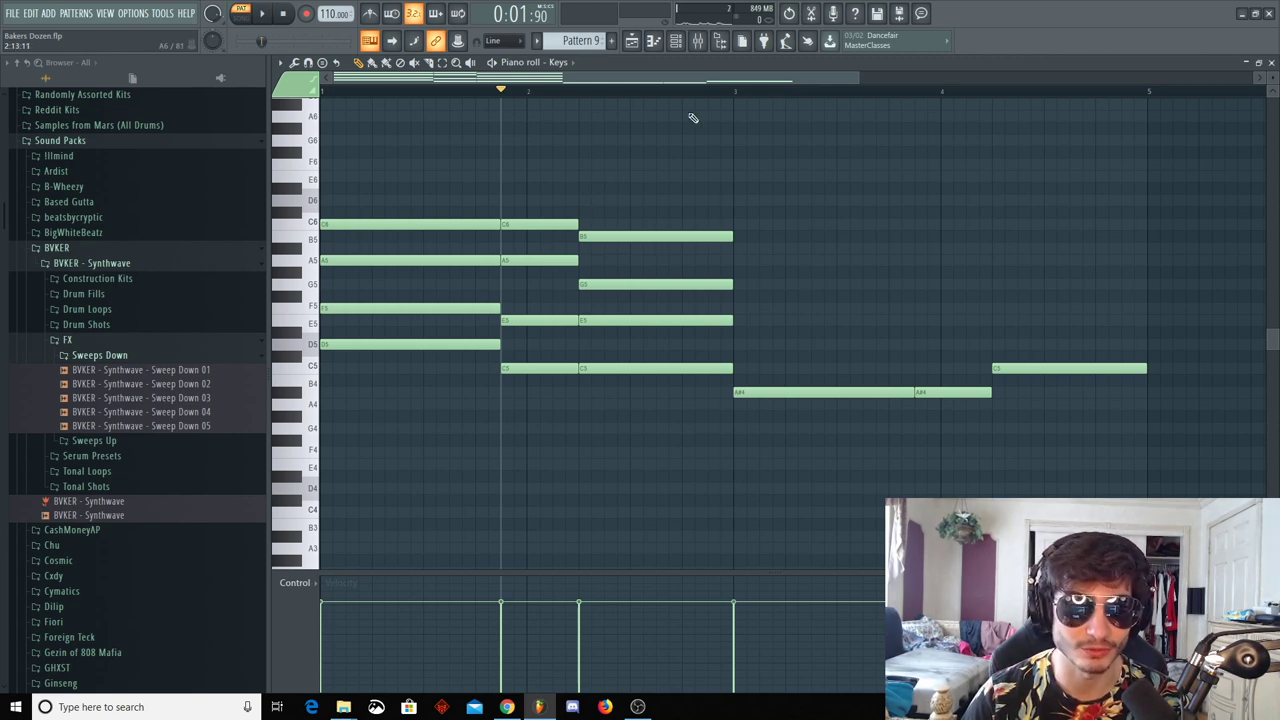
# Stack D5, F5 and A5 above the long A#4 in bar 3 while playing the pattern from the start
pyautogui.press('space')
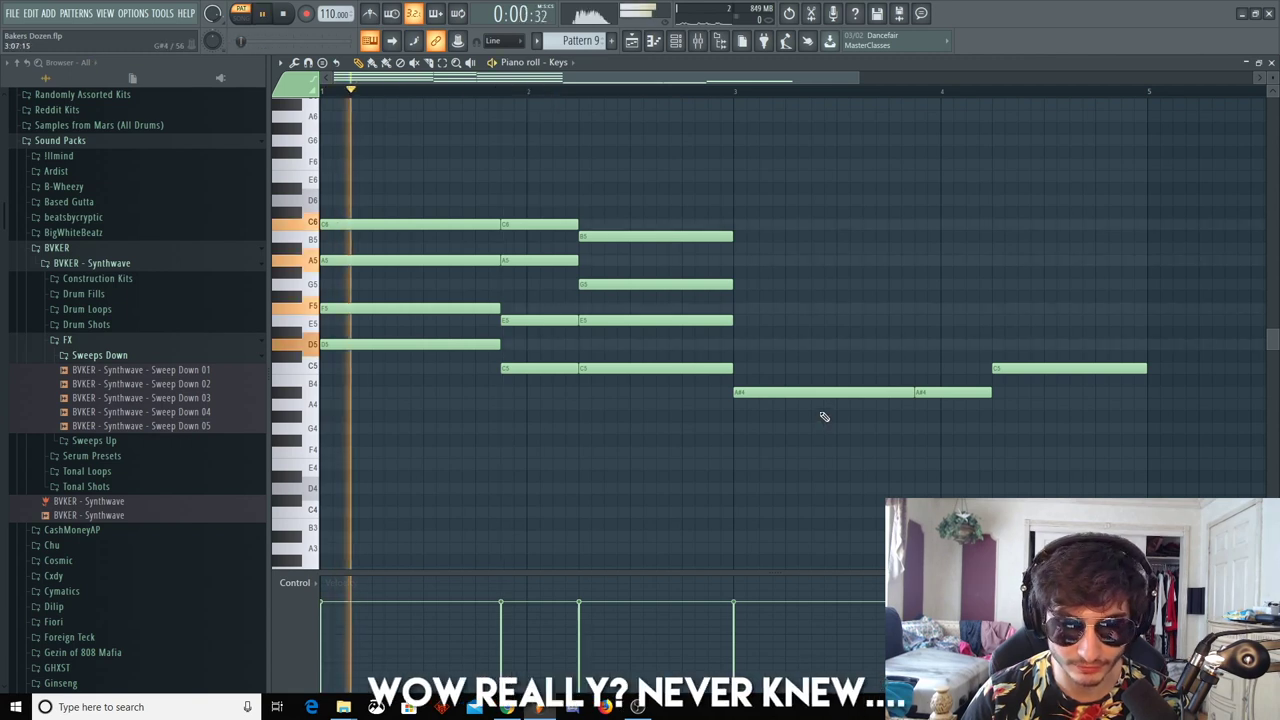
pyautogui.moveTo(794, 356); pyautogui.dragTo(794, 260)
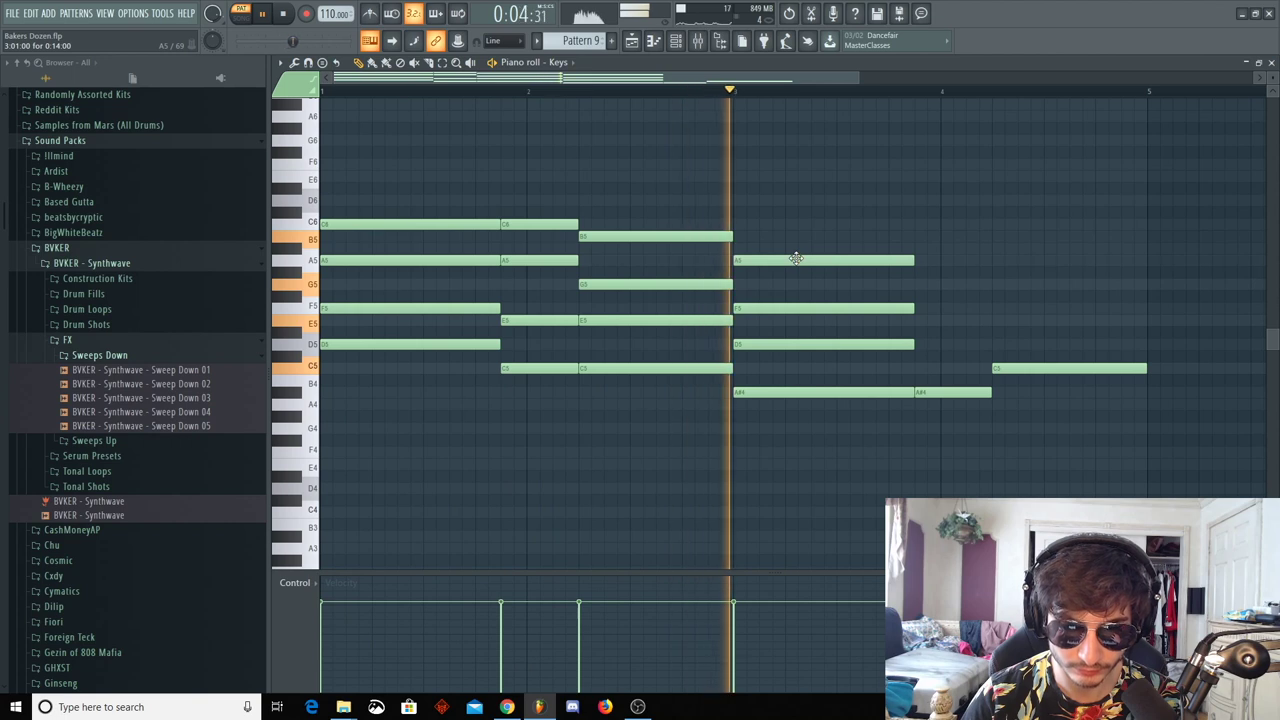
pyautogui.press('space')
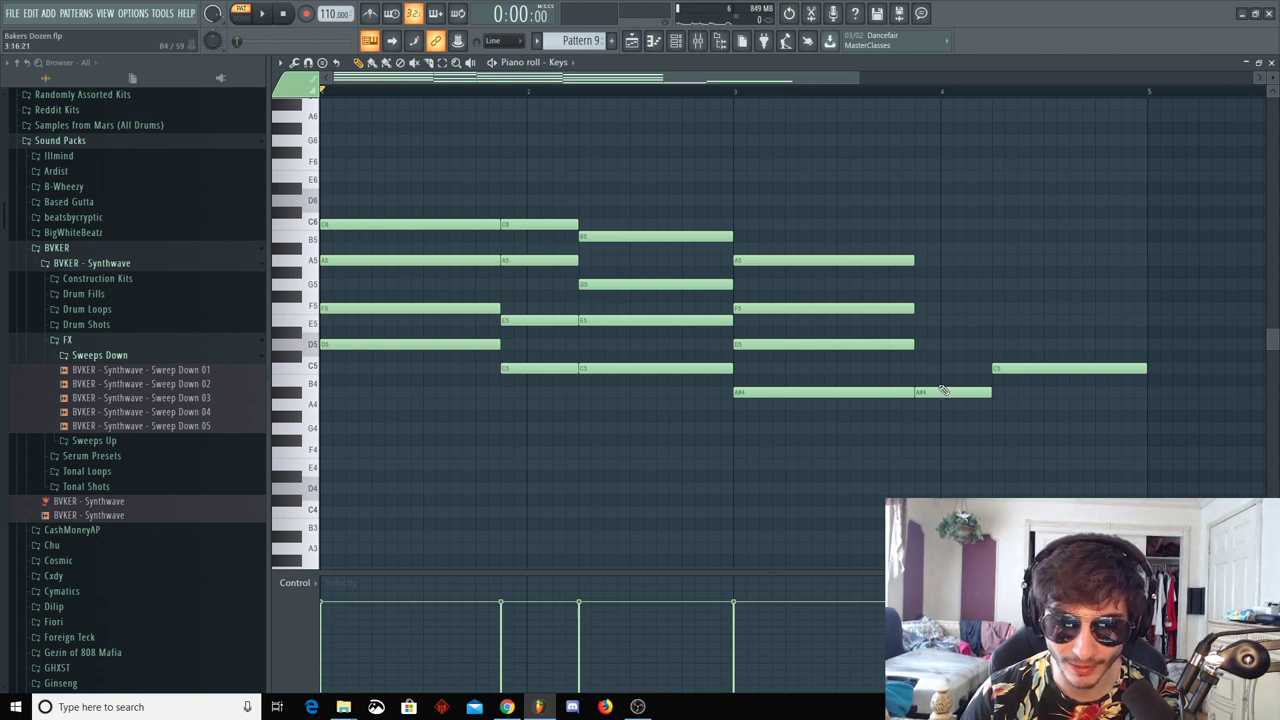
# Build a chord of C5, F5 and A5 above the short A#4 and play it from bar 3
pyautogui.moveTo(951, 356); pyautogui.dragTo(951, 344)
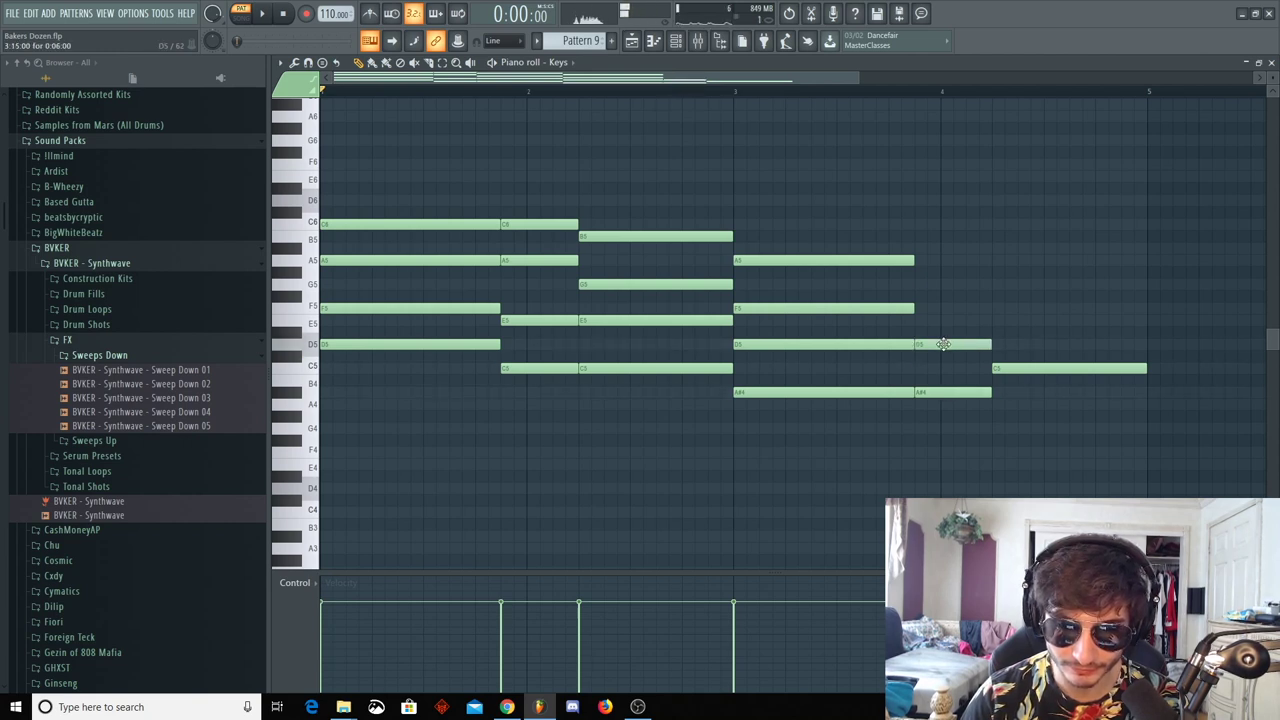
pyautogui.click(948, 308)
pyautogui.click(951, 248)
pyautogui.moveTo(951, 247); pyautogui.dragTo(951, 259)
pyautogui.click(735, 92)
pyautogui.moveTo(945, 346); pyautogui.dragTo(945, 370)
pyautogui.press('space')
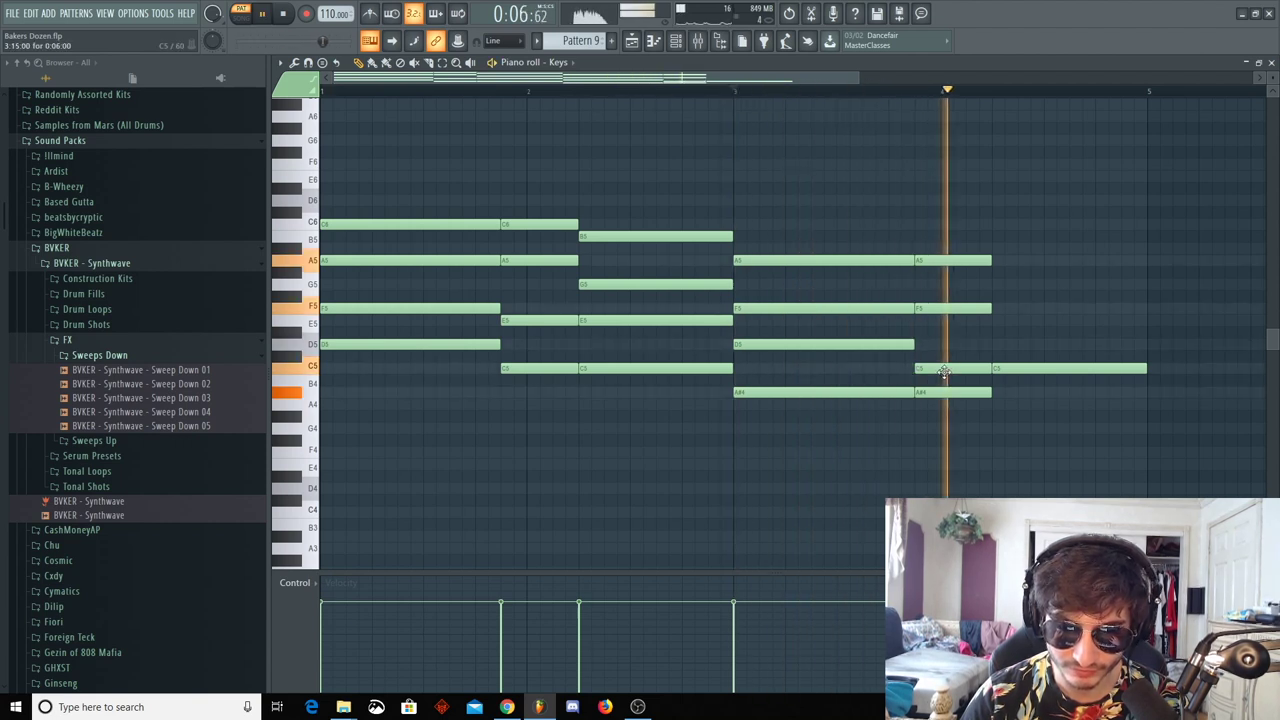
pyautogui.press('space')
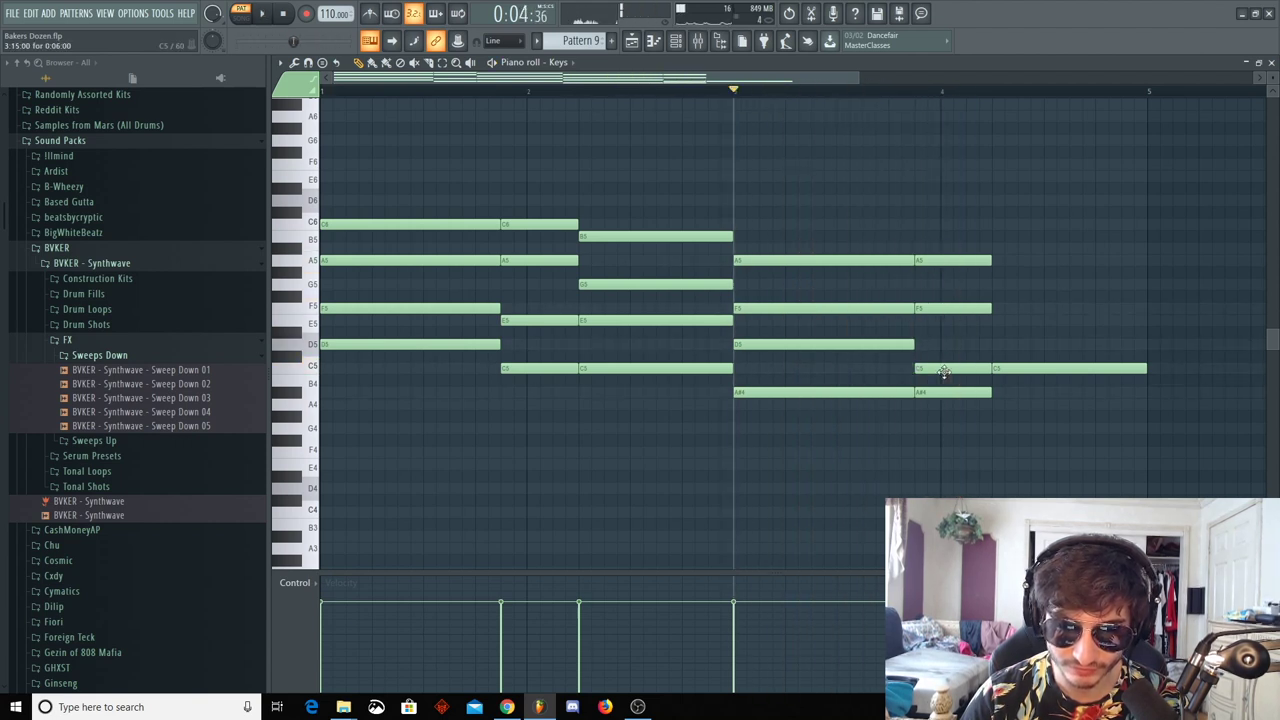
# Replace the short A#4 chord's top A5 with a C6, lower that note to A#5, and play each version from bar 3
pyautogui.rightClick(934, 262)
pyautogui.press('space')
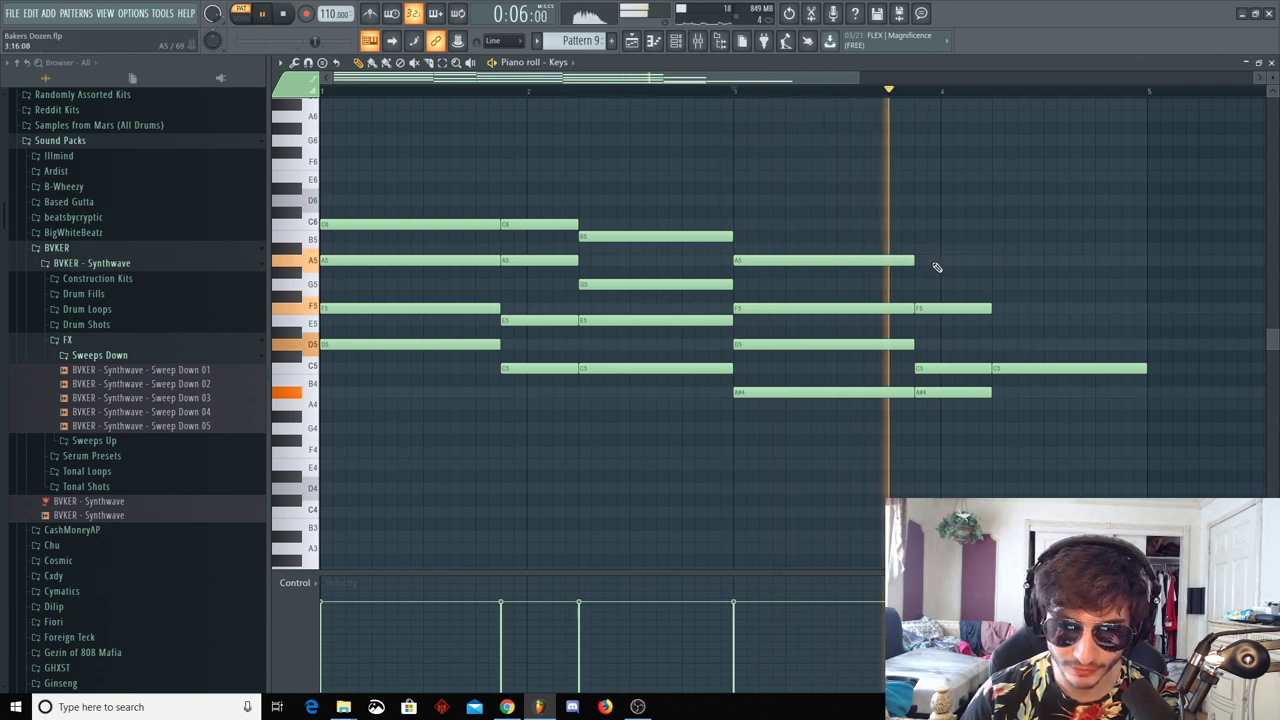
pyautogui.press('space')
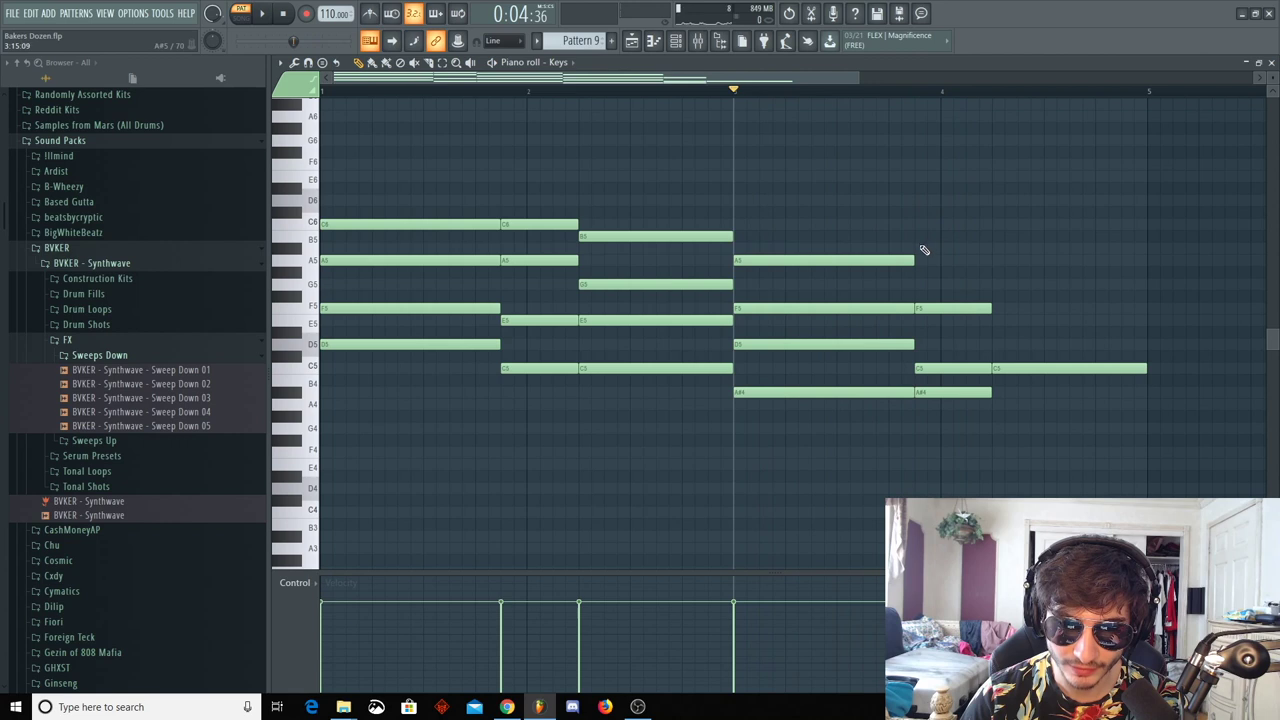
pyautogui.click(921, 229)
pyautogui.press('space')
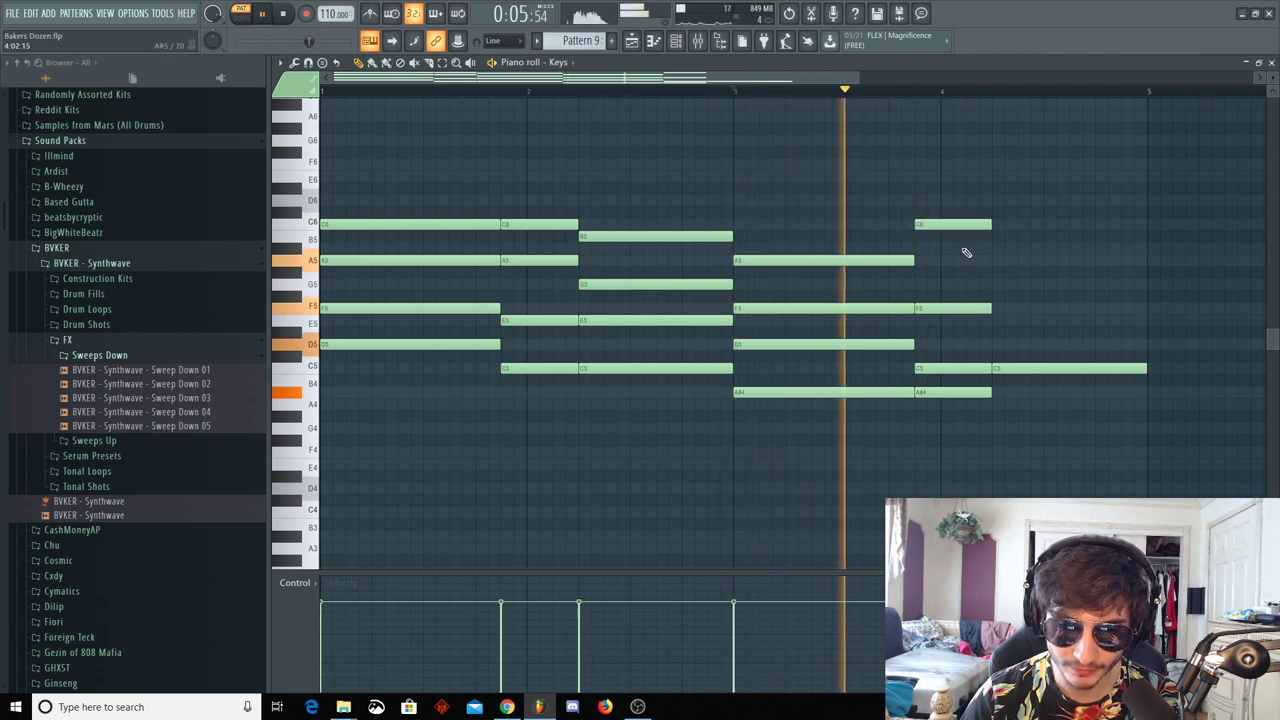
pyautogui.press('space')
pyautogui.moveTo(935, 224); pyautogui.dragTo(935, 248)
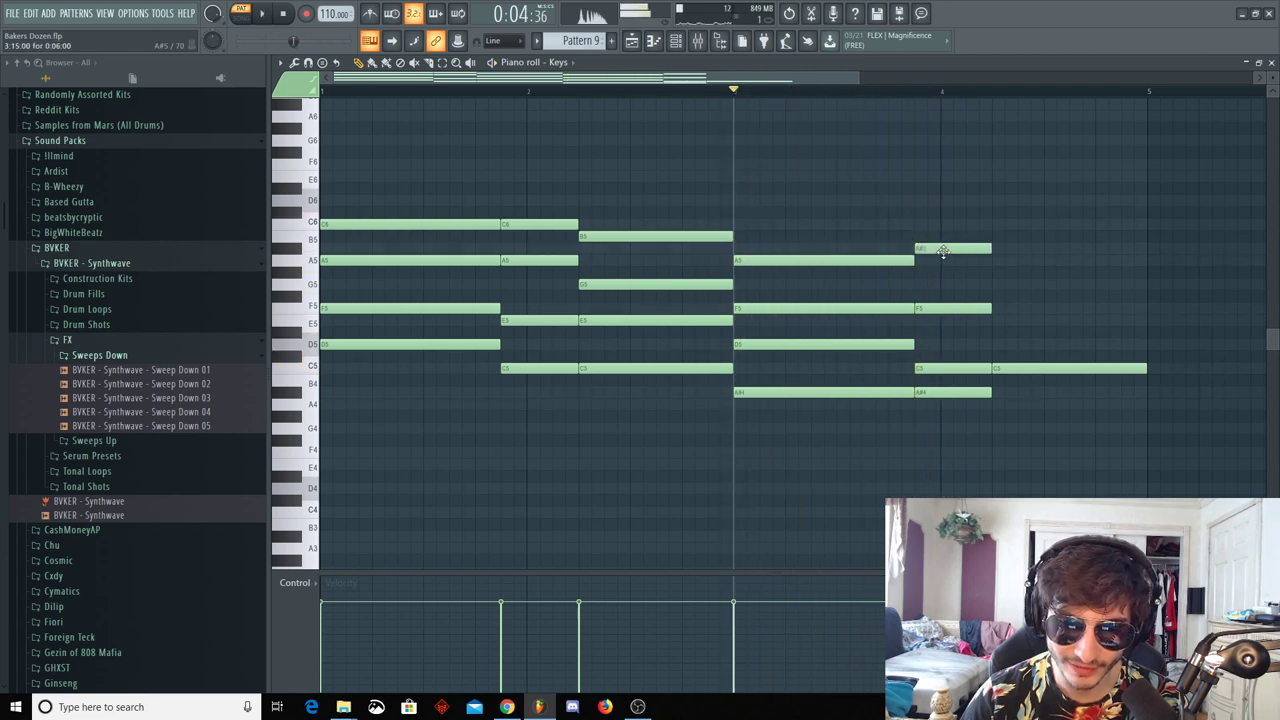
pyautogui.press('space')
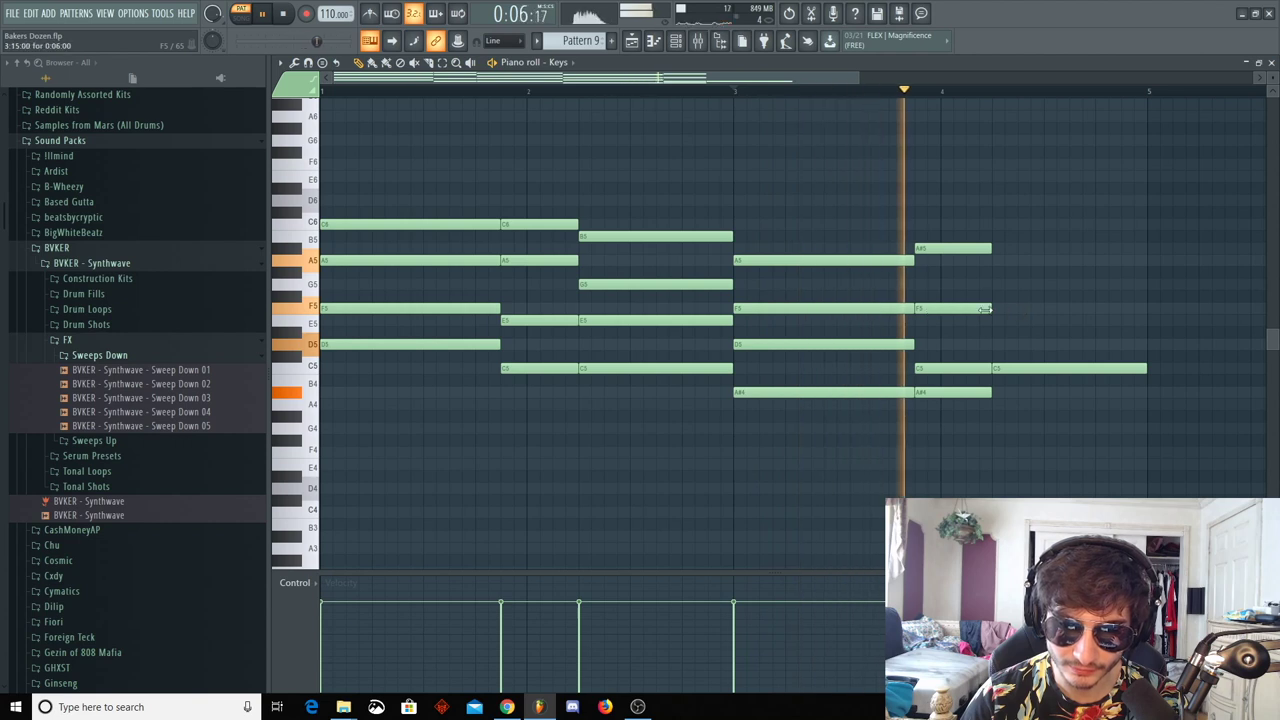
pyautogui.press('space')
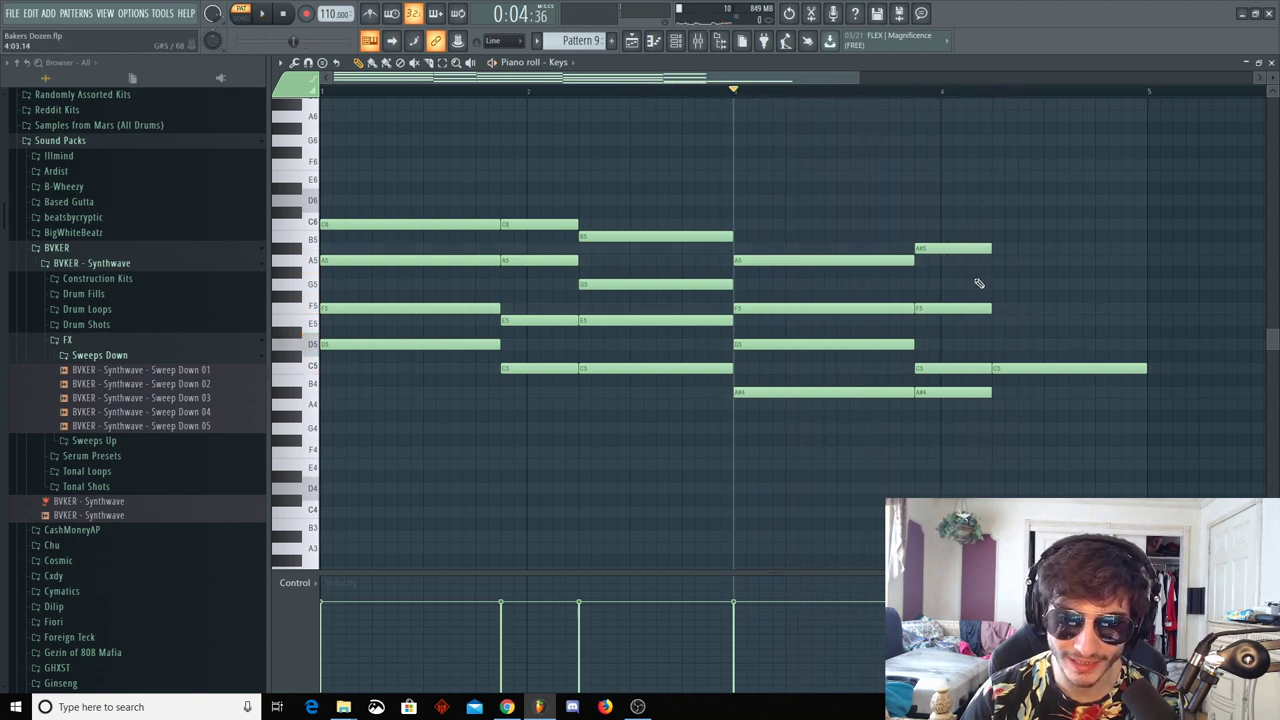
# Stack E5, G5 and A#5 above the closing C5 in bar 4 and play from bar 3
pyautogui.moveTo(1018, 367); pyautogui.dragTo(1021, 247)
pyautogui.press('space')
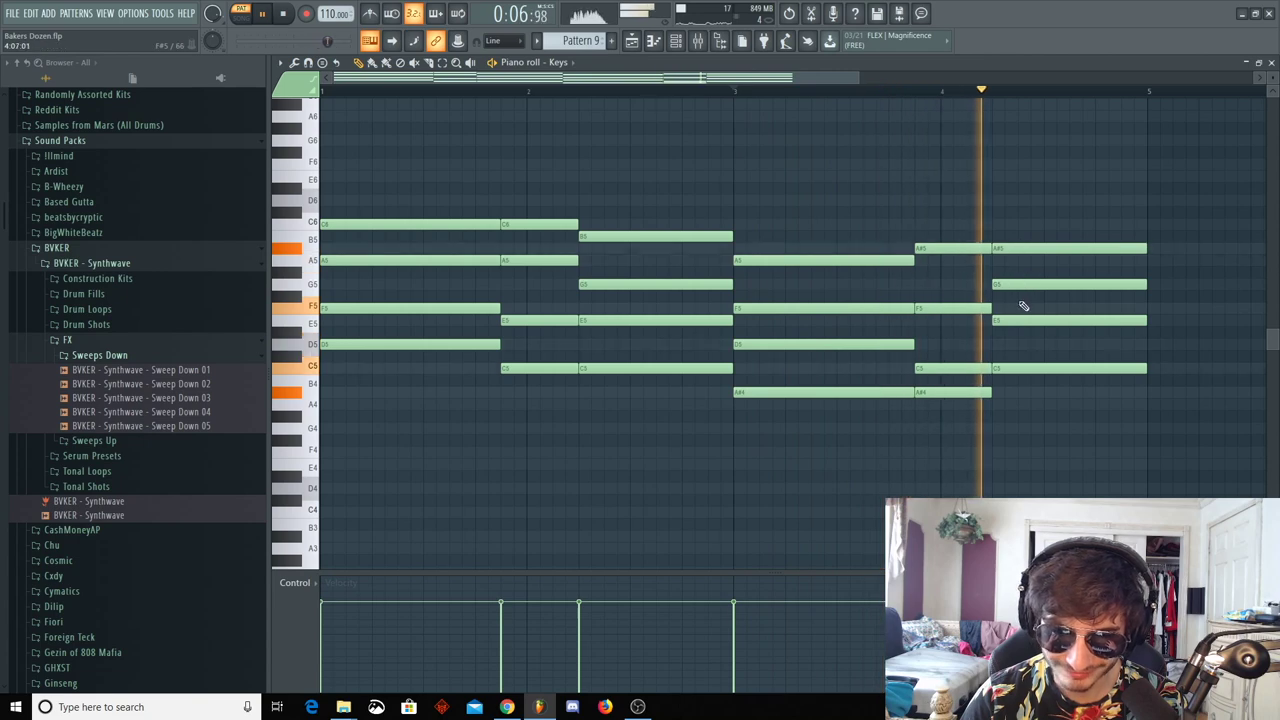
pyautogui.press('space')
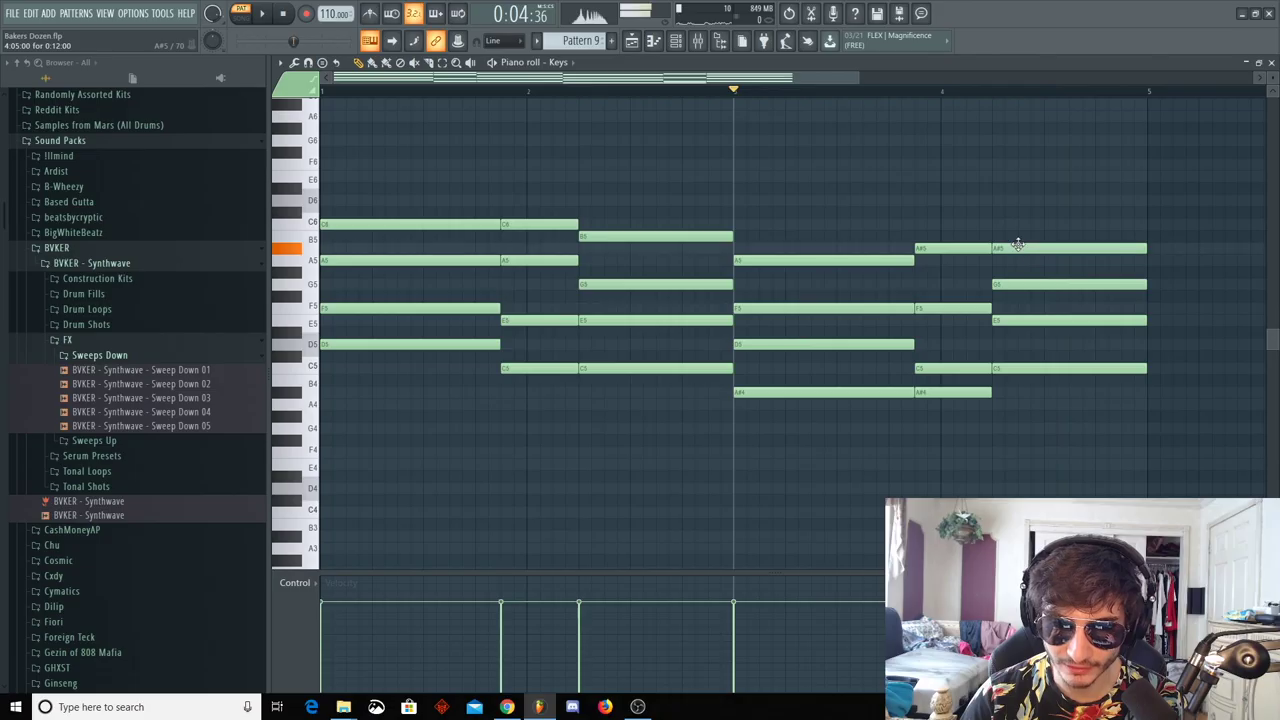
# Try C6 as the last chord's top note, settle on A5 instead, and play each version from bar 3
pyautogui.moveTo(1017, 245); pyautogui.dragTo(1018, 224)
pyautogui.press('space')
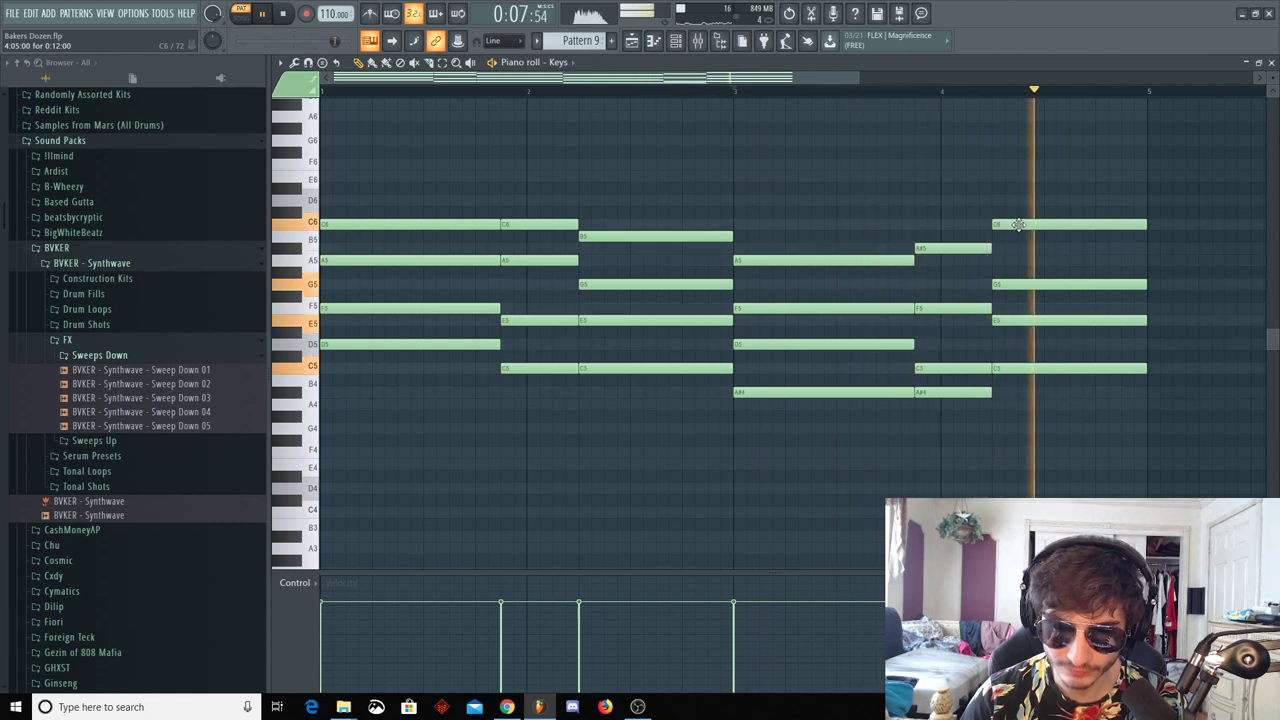
pyautogui.press('space')
pyautogui.moveTo(1018, 224); pyautogui.dragTo(1021, 261)
pyautogui.press('space')
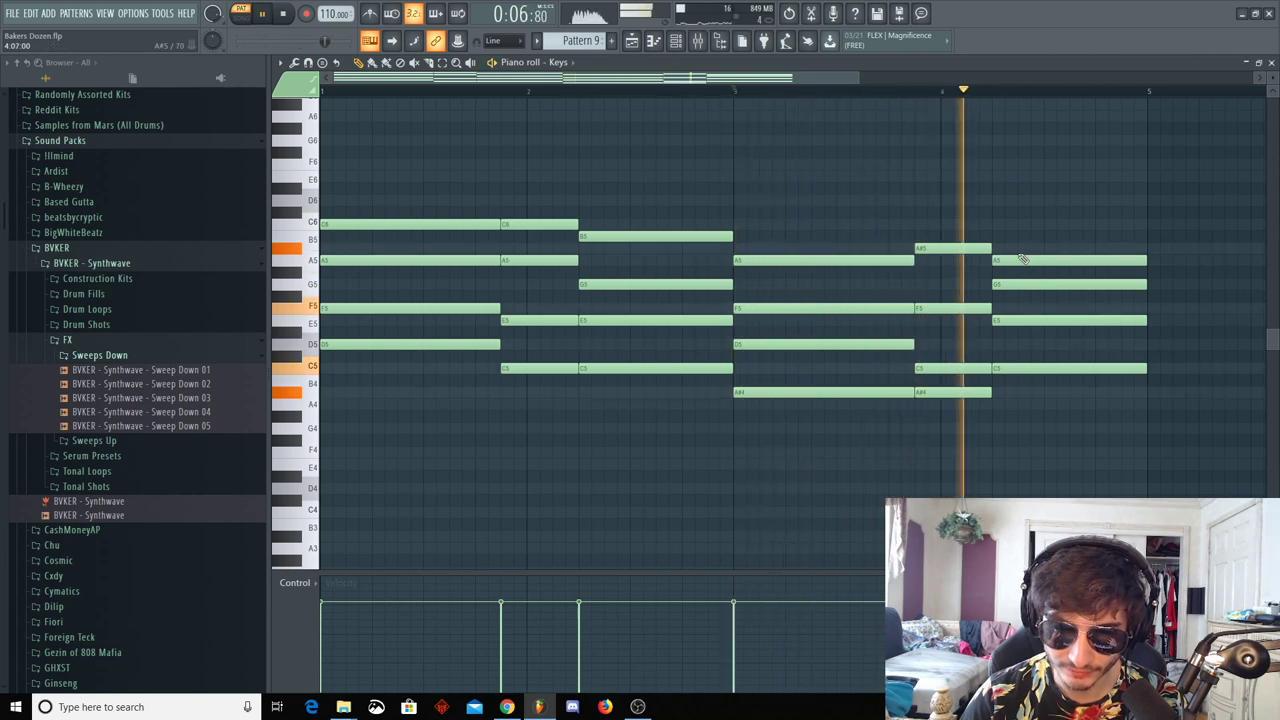
pyautogui.press('space')
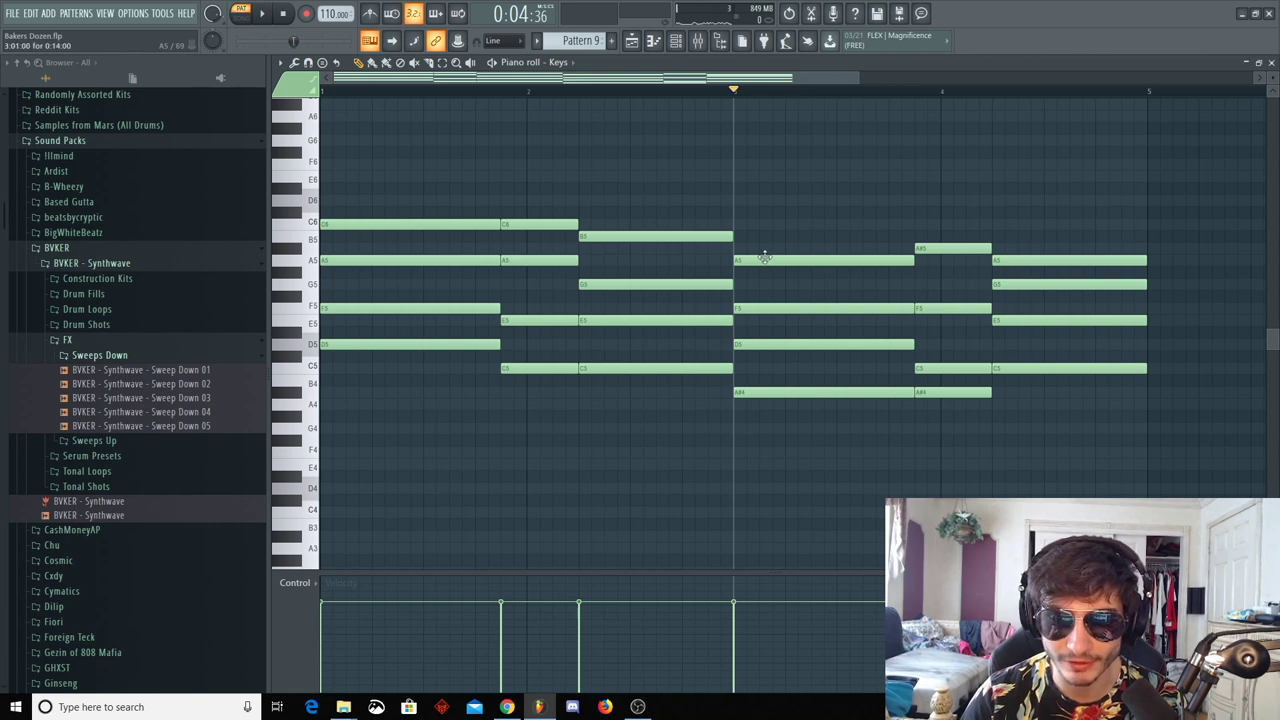
# Play the second half of the progression from bar 3 and return the playhead to the start of the pattern
pyautogui.press('space')
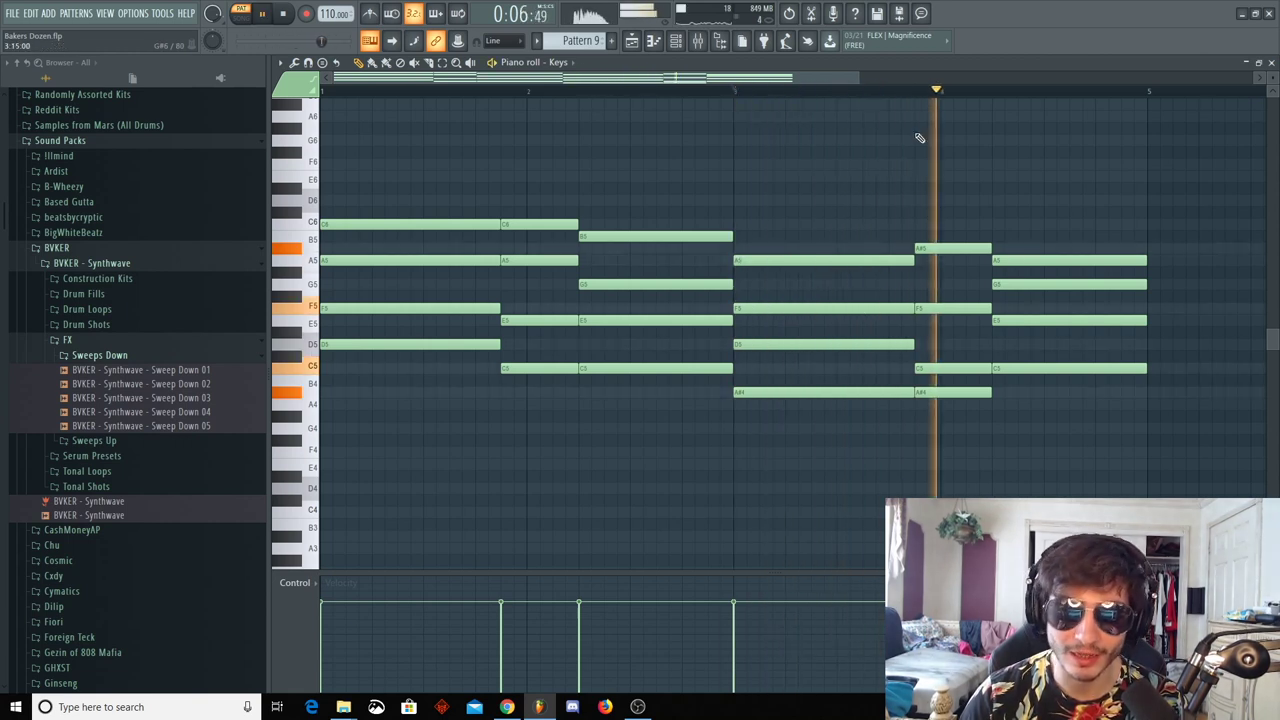
pyautogui.press('space')
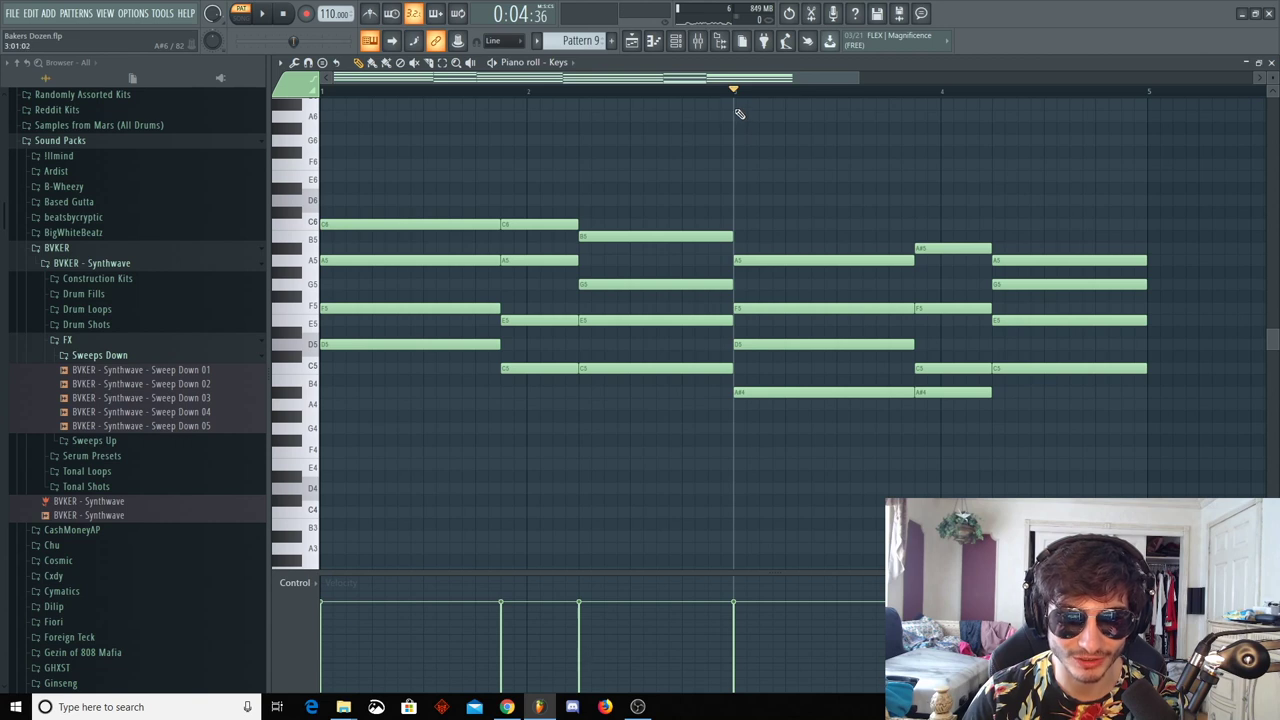
pyautogui.moveTo(735, 93); pyautogui.dragTo(334, 86)
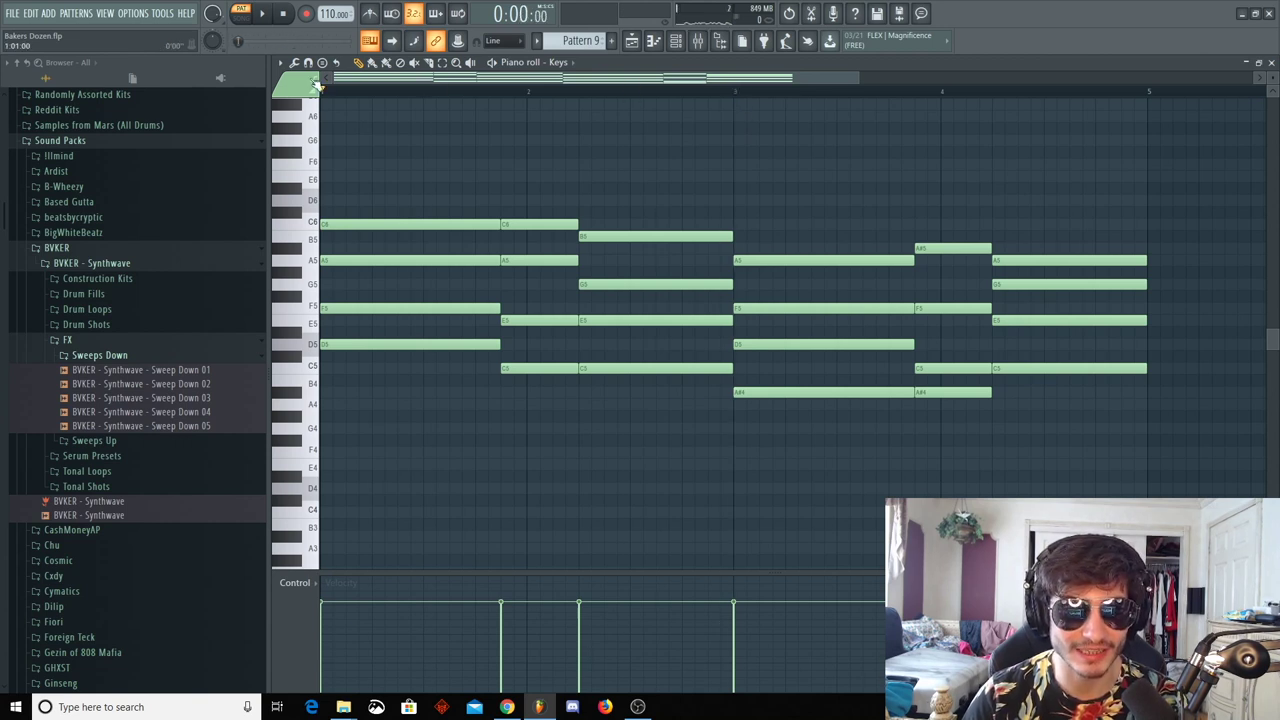
# Show the full eight-bar progression and play its ending from bar 7
pyautogui.scroll(-1, 350, 100)
pyautogui.scroll(-1, 348, 99)
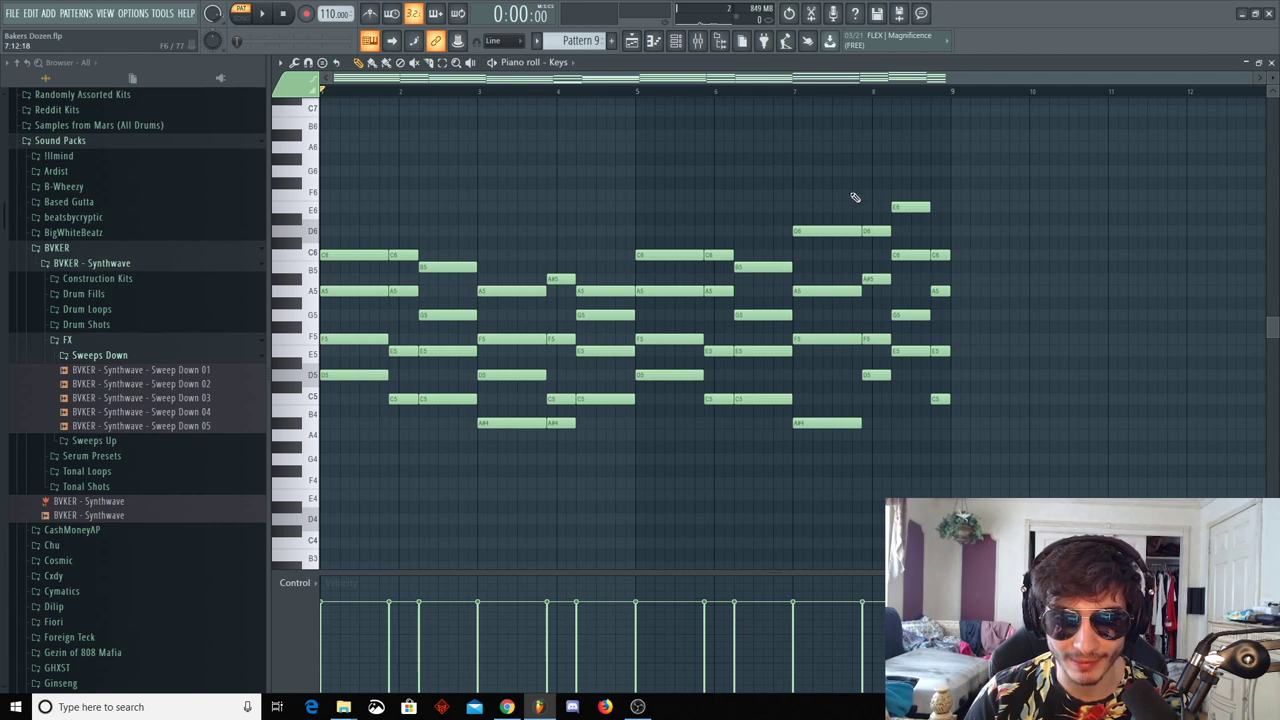
pyautogui.click(793, 91)
pyautogui.press('space')
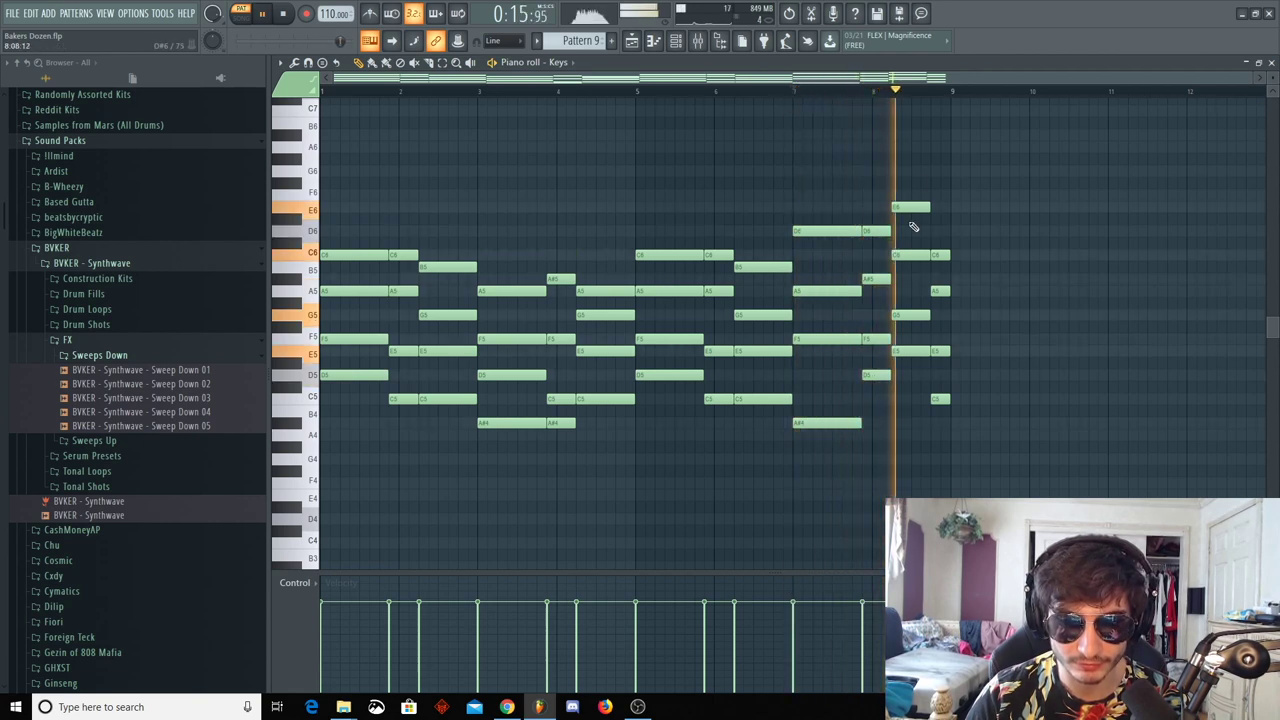
# Stop playing the ending of the progression and show the octaves below the chords
pyautogui.press('space')
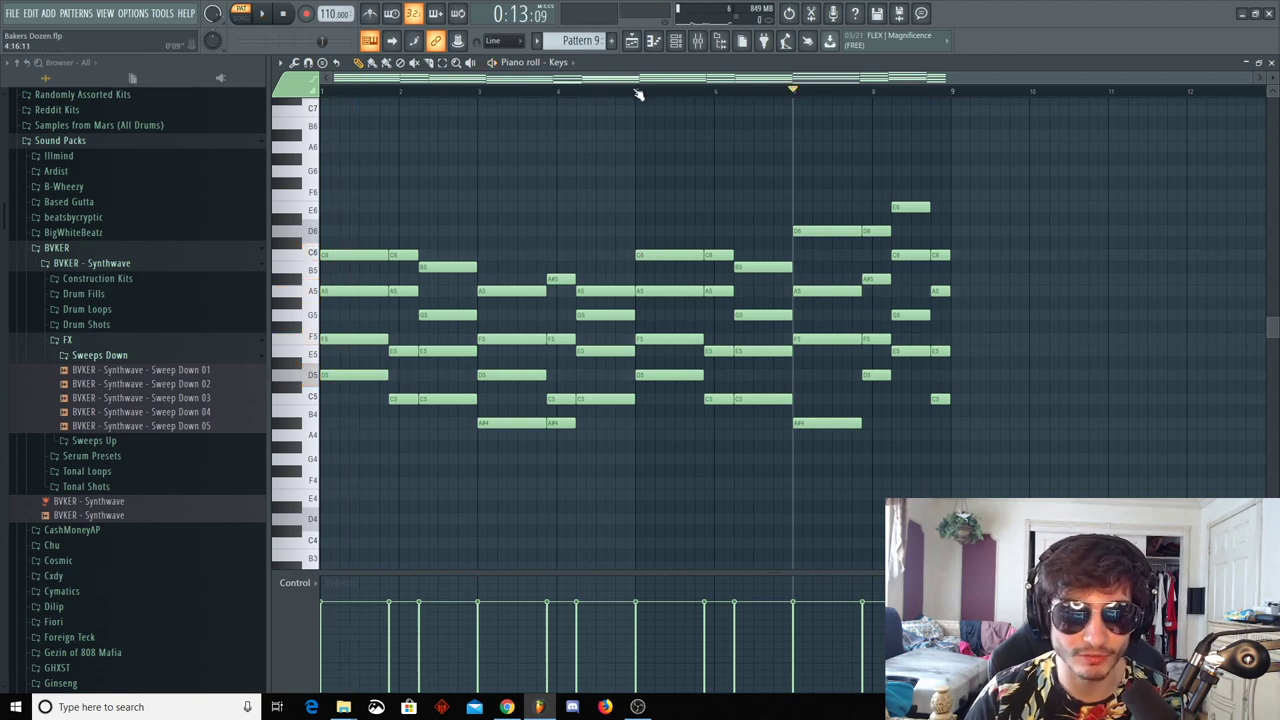
pyautogui.scroll(-1, 463, 134)
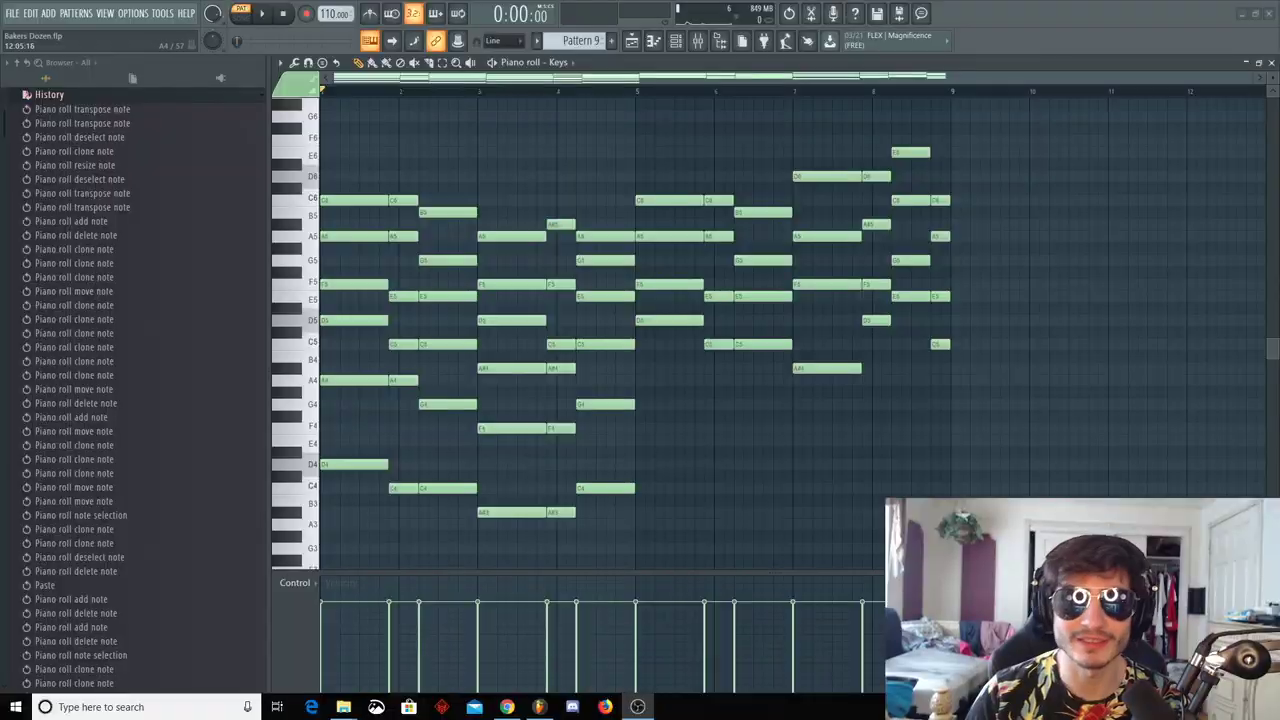
pyautogui.keyDown('ctrl'); pyautogui.click(690, 320); pyautogui.keyUp('ctrl')
pyautogui.keyDown('ctrl'); pyautogui.click(690, 236); pyautogui.keyUp('ctrl')
pyautogui.keyDown('ctrl'); pyautogui.click(714, 344); pyautogui.keyUp('ctrl')
pyautogui.keyDown('ctrl'); pyautogui.click(718, 236); pyautogui.keyUp('ctrl')
pyautogui.keyDown('ctrl'); pyautogui.click(763, 344); pyautogui.keyUp('ctrl')
pyautogui.keyDown('ctrl'); pyautogui.click(766, 260); pyautogui.keyUp('ctrl')
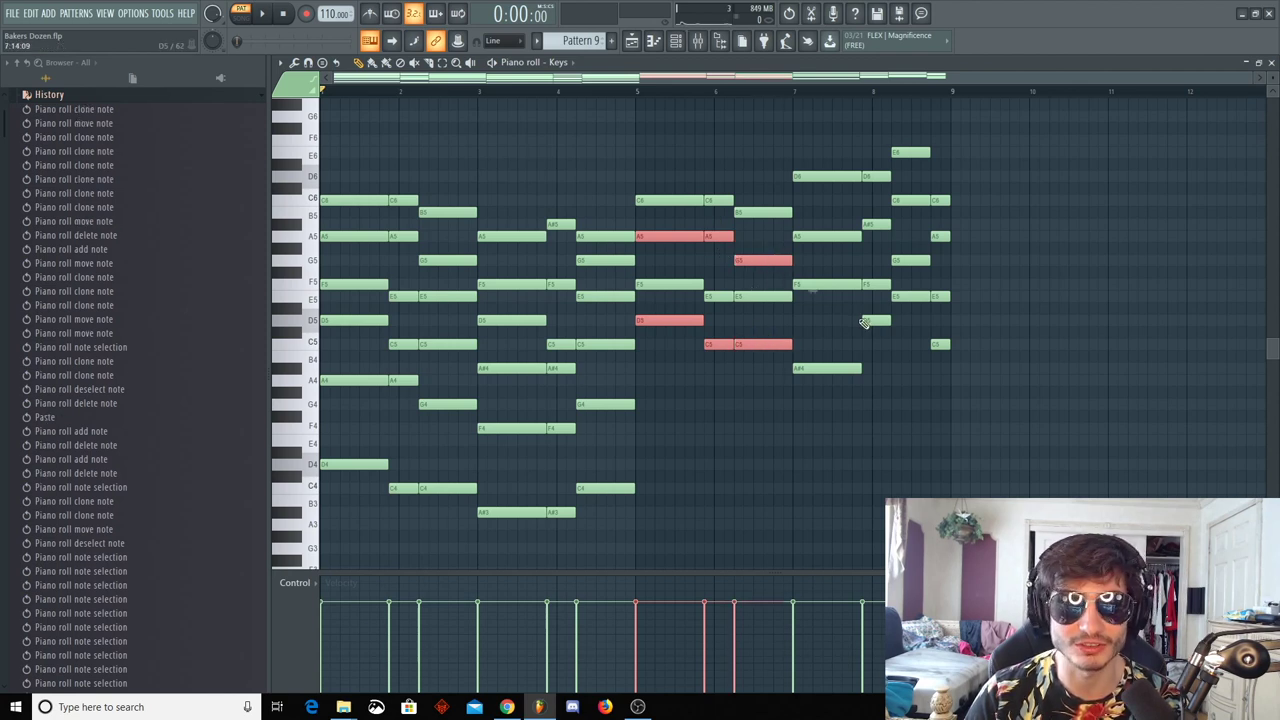
pyautogui.keyDown('ctrl'); pyautogui.click(828, 368); pyautogui.keyUp('ctrl')
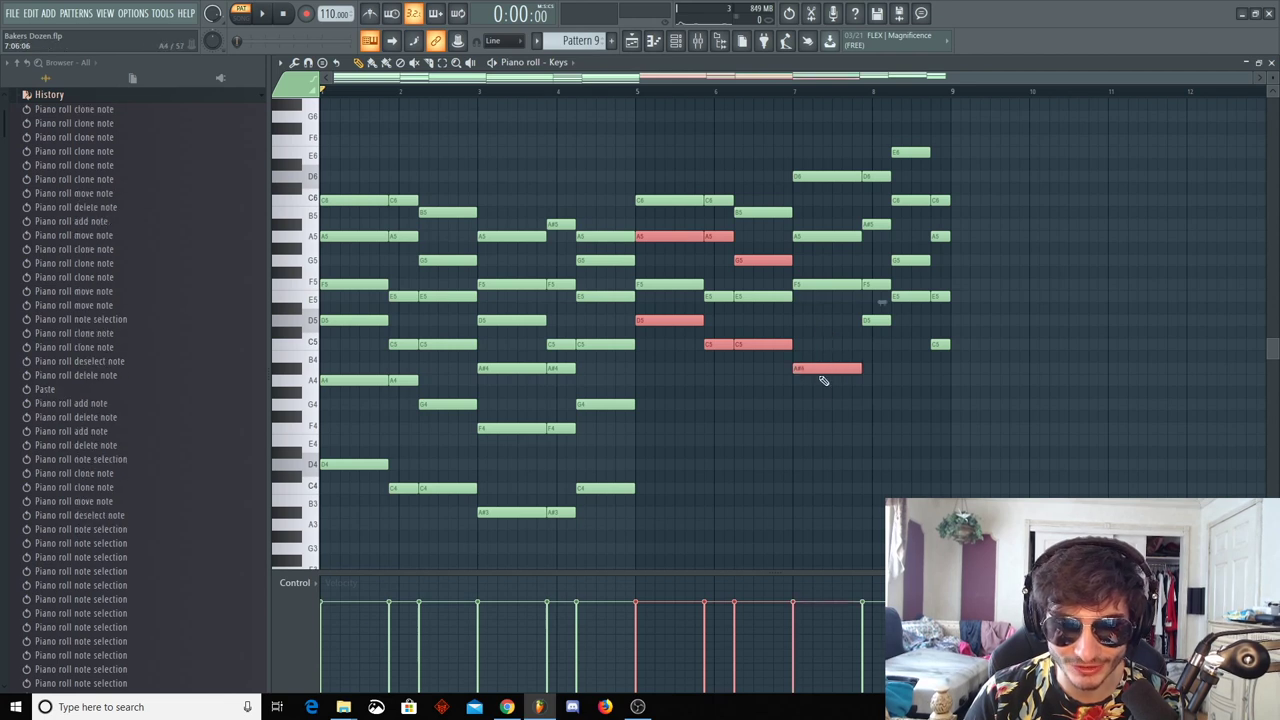
pyautogui.keyDown('ctrl'); pyautogui.click(818, 285); pyautogui.keyUp('ctrl')
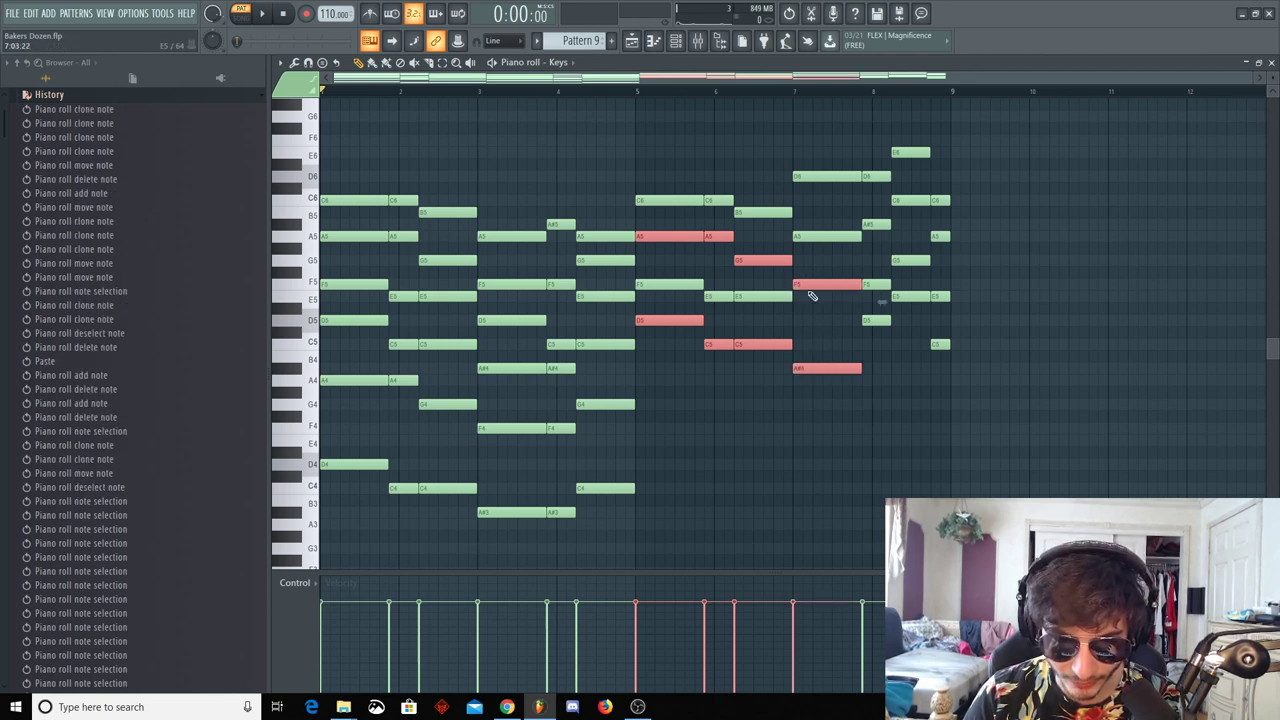
# Try the long D6 note at bar 7 an octave lower, then move it back up
pyautogui.click(818, 177)
pyautogui.hotkey('ctrl', 'Down')
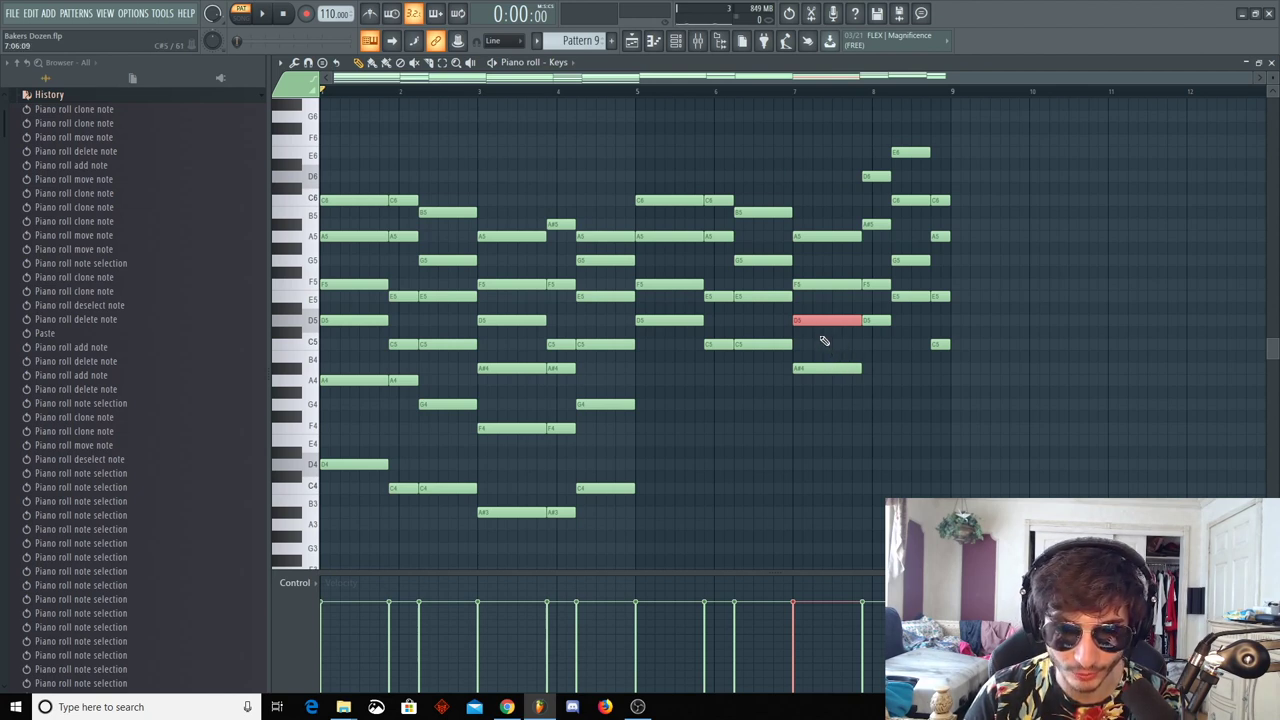
pyautogui.hotkey('ctrl', 'Up')
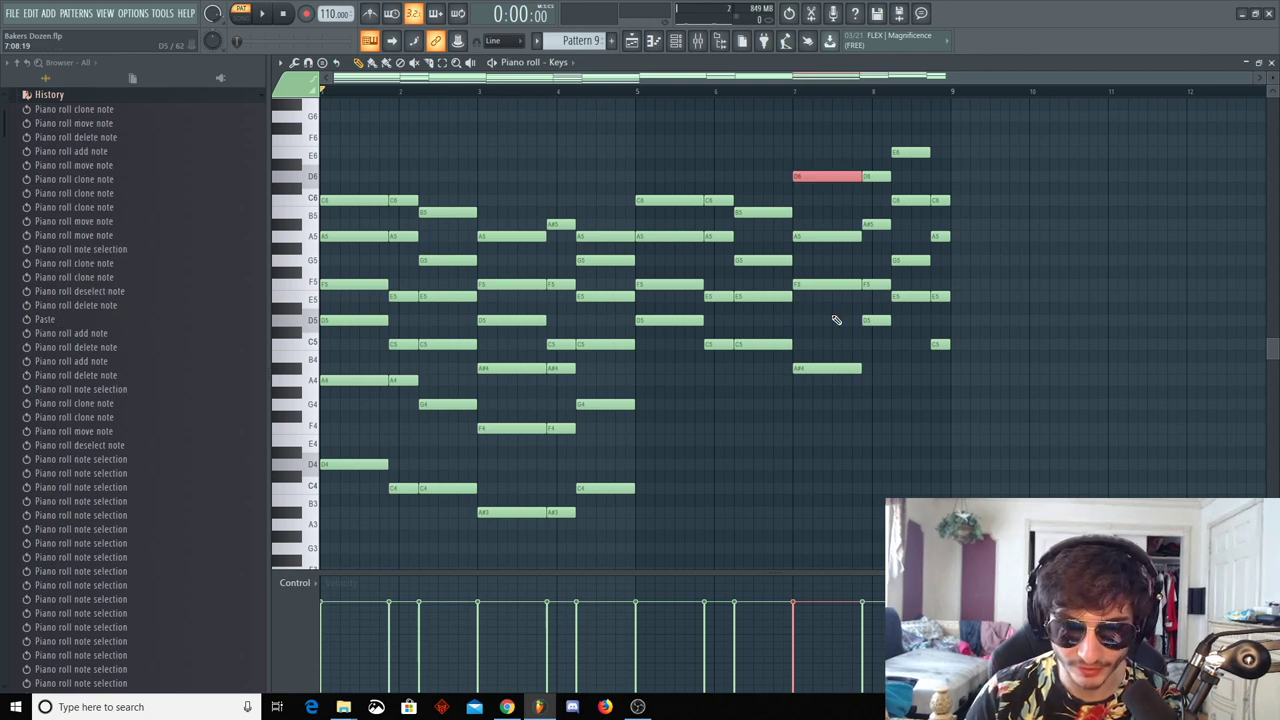
# Copy the lowest note and one inner note of each chord in bars 5 to 8 down an octave and play from bar 5
pyautogui.click(815, 368)
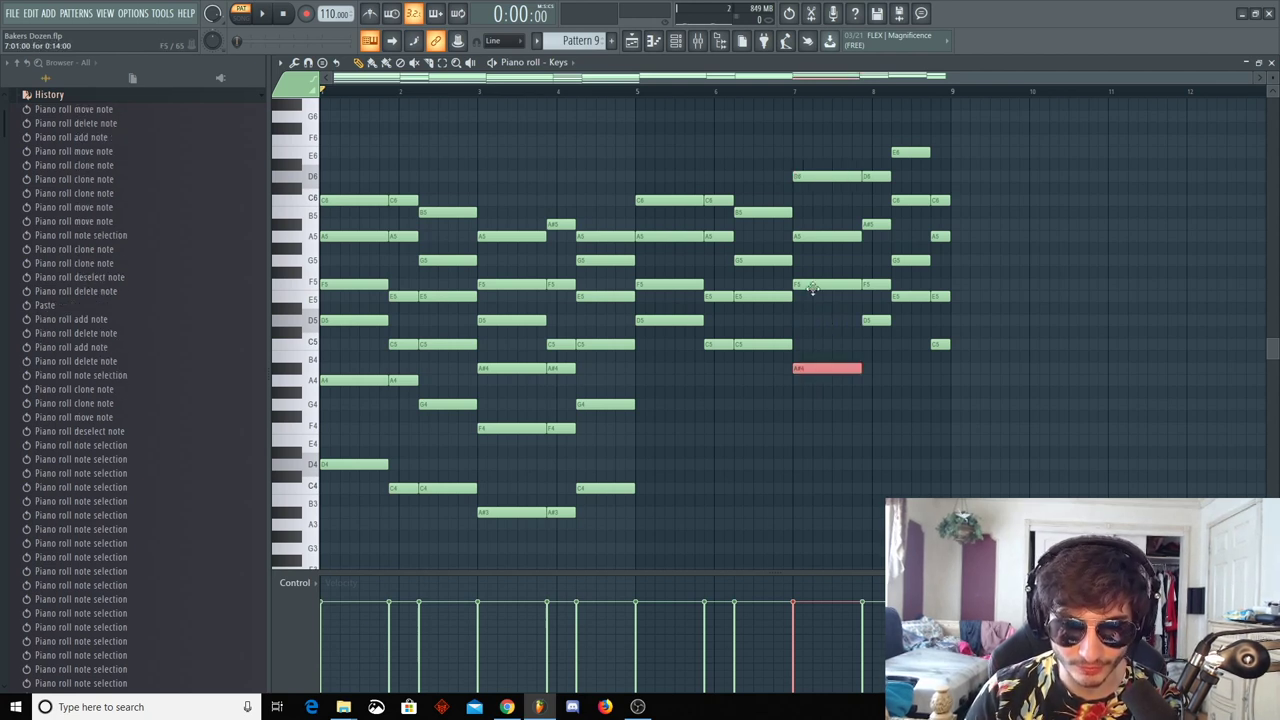
pyautogui.keyDown('shift'); pyautogui.click(812, 284); pyautogui.keyUp('shift')
pyautogui.keyDown('shift'); pyautogui.click(763, 344); pyautogui.keyUp('shift')
pyautogui.keyDown('shift'); pyautogui.click(763, 260); pyautogui.keyUp('shift')
pyautogui.keyDown('shift'); pyautogui.click(718, 344); pyautogui.keyUp('shift')
pyautogui.keyDown('shift'); pyautogui.click(718, 236); pyautogui.keyUp('shift')
pyautogui.keyDown('shift'); pyautogui.click(670, 236); pyautogui.keyUp('shift')
pyautogui.keyDown('shift'); pyautogui.click(670, 320); pyautogui.keyUp('shift')
pyautogui.keyDown('shift'); pyautogui.click(876, 320); pyautogui.keyUp('shift')
pyautogui.keyDown('shift'); pyautogui.click(873, 222); pyautogui.keyUp('shift')
pyautogui.keyDown('shift'); pyautogui.click(910, 296); pyautogui.keyUp('shift')
pyautogui.keyDown('shift'); pyautogui.click(910, 200); pyautogui.keyUp('shift')
pyautogui.keyDown('shift'); pyautogui.click(940, 344); pyautogui.keyUp('shift')
pyautogui.keyDown('shift'); pyautogui.click(940, 236); pyautogui.keyUp('shift')
pyautogui.moveTo(658, 318); pyautogui.dragTo(660, 462)
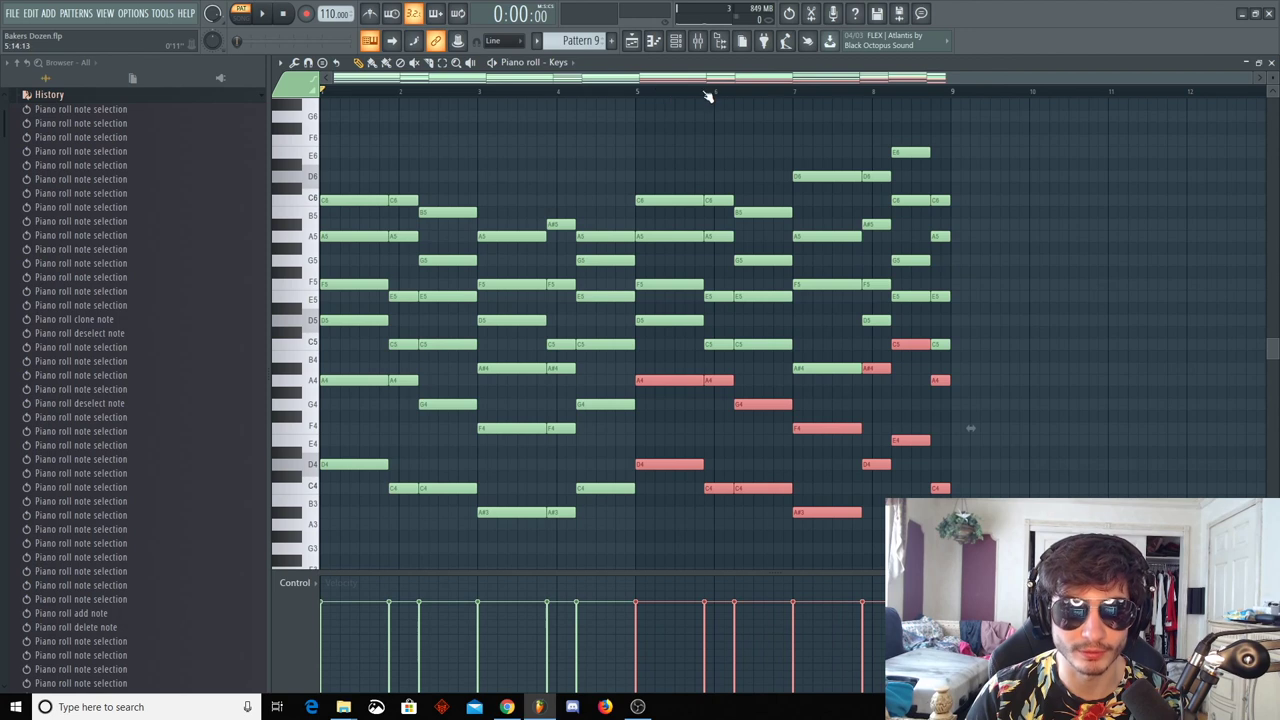
pyautogui.click(637, 94)
pyautogui.press('space')
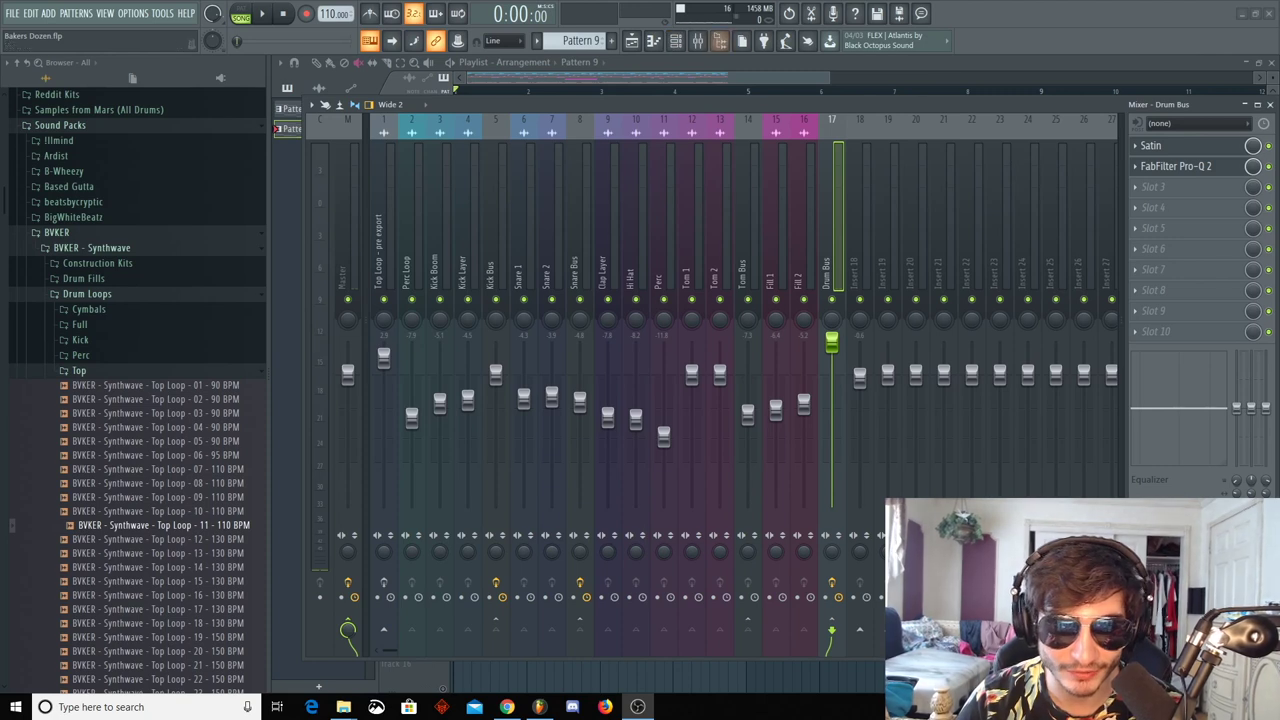
# Show the playlist and audition loops from the Synthwave pack's Perc drum loops, including Perc Loop 09 and Perc Loop 11
pyautogui.click(675, 40)
pyautogui.click(631, 40)
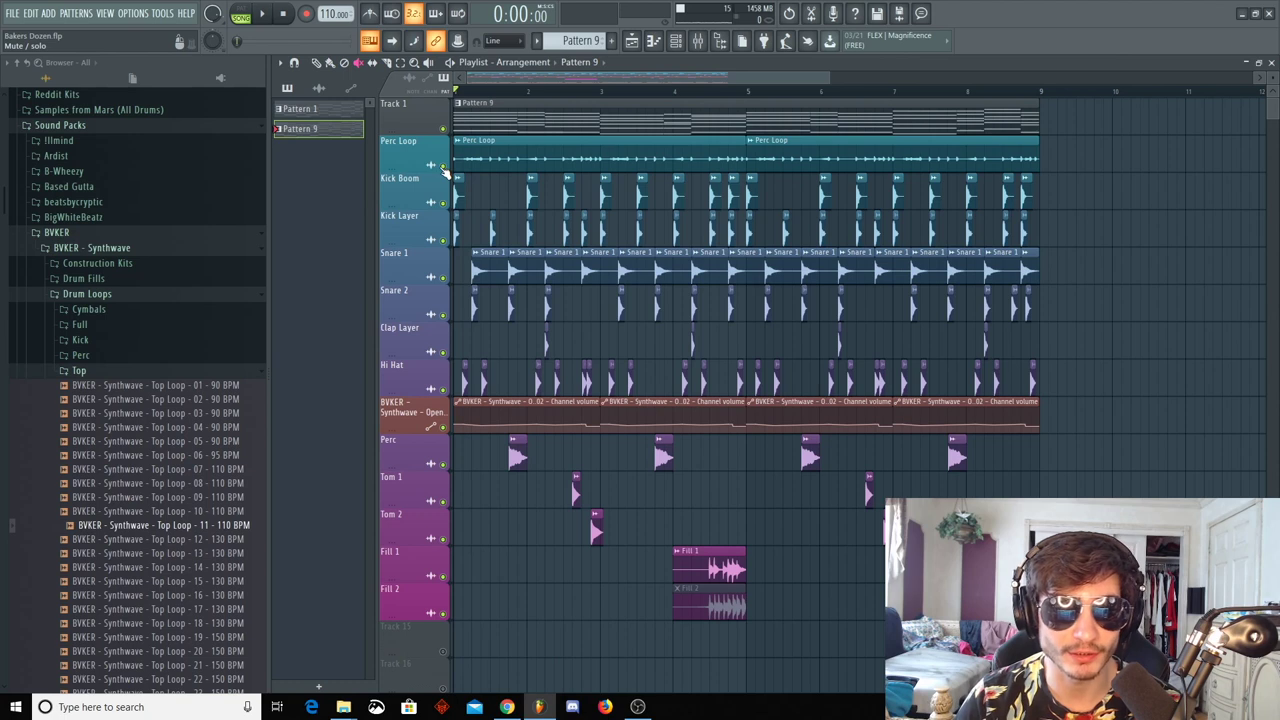
pyautogui.click(115, 358)
pyautogui.click(125, 438)
pyautogui.click(148, 484)
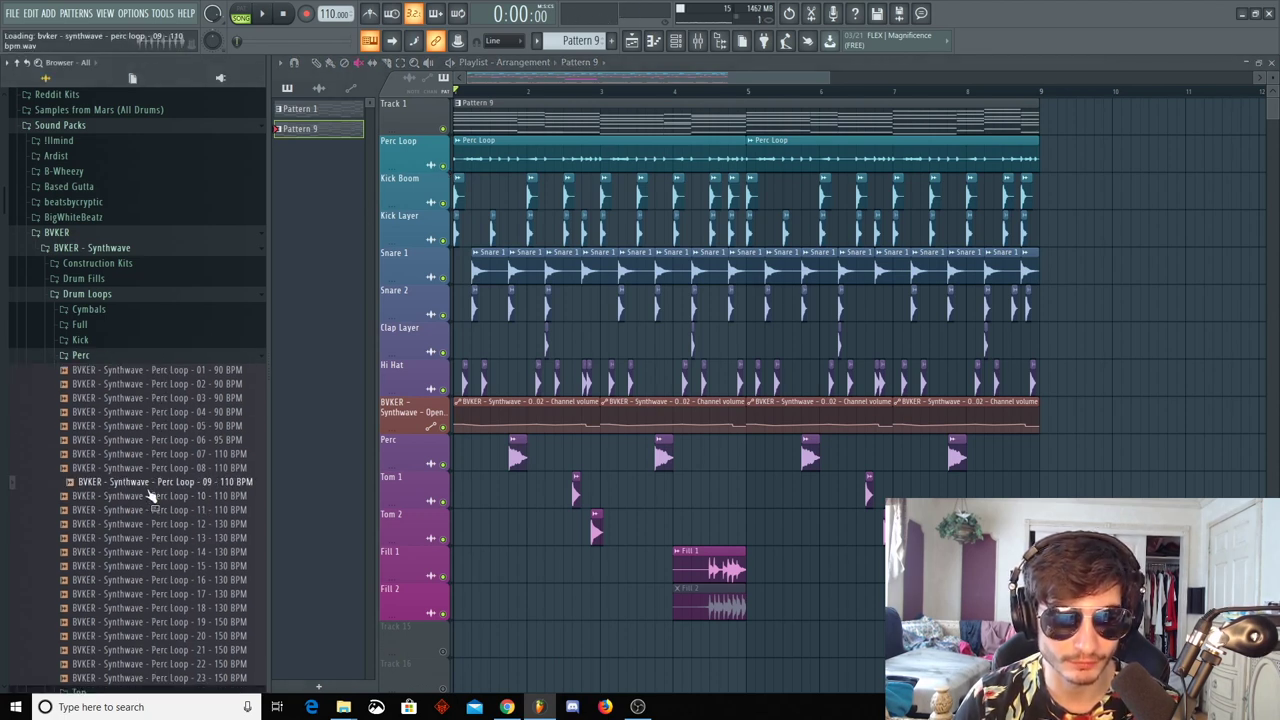
pyautogui.click(160, 510)
# Audition Top Loop 10 and Top Loop 13 from the Synthwave pack's Top drum loops and stop playback
pyautogui.click(115, 358)
pyautogui.click(106, 371)
pyautogui.click(165, 503)
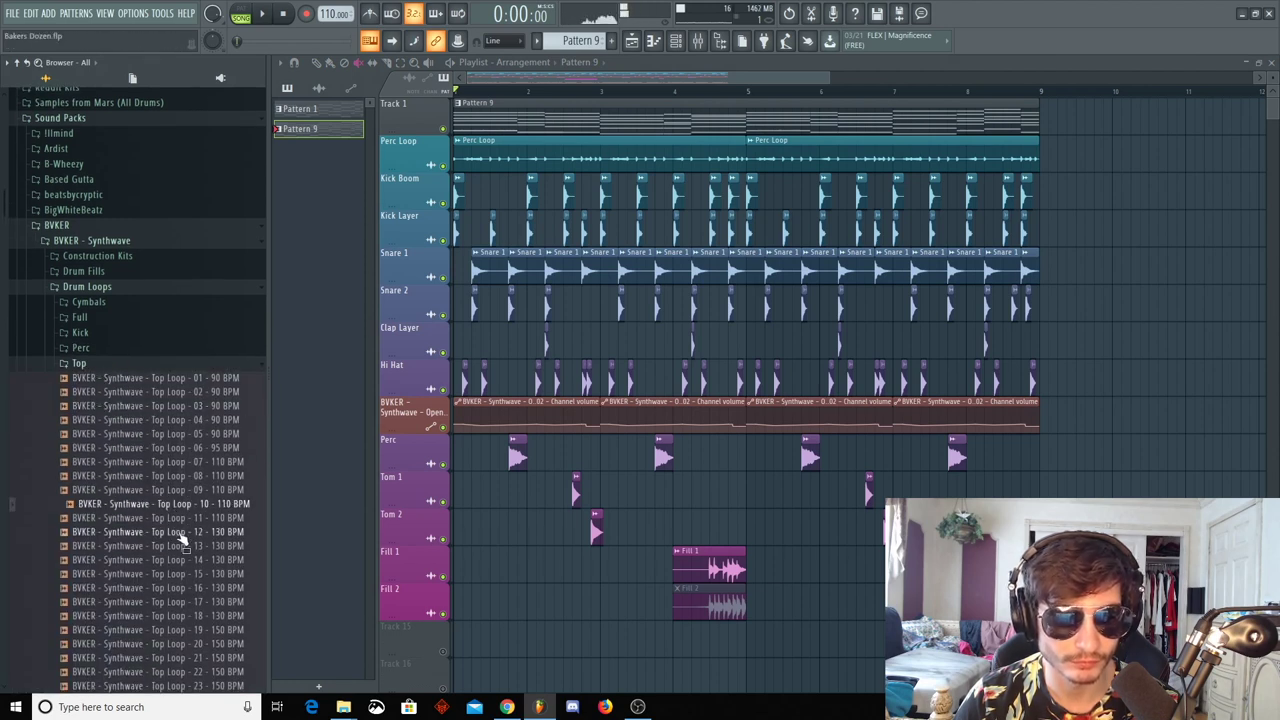
pyautogui.click(170, 546)
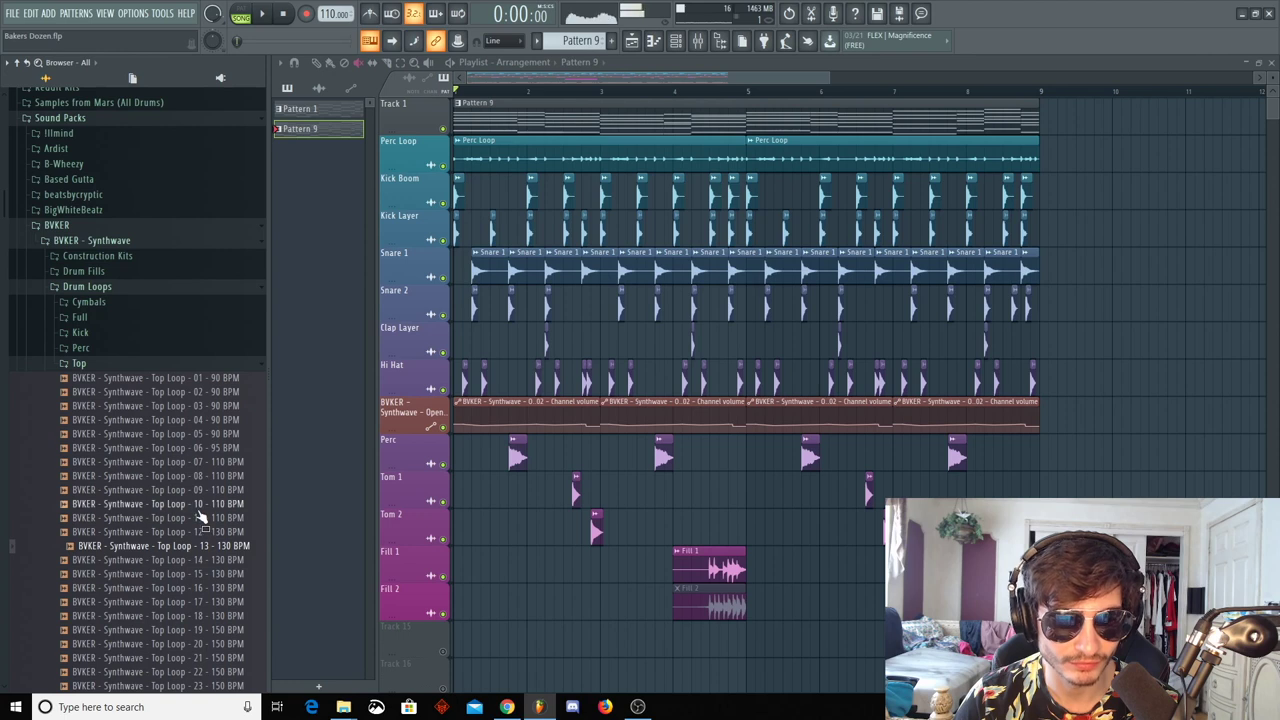
pyautogui.click(200, 504)
pyautogui.press('space')
pyautogui.click(284, 14)
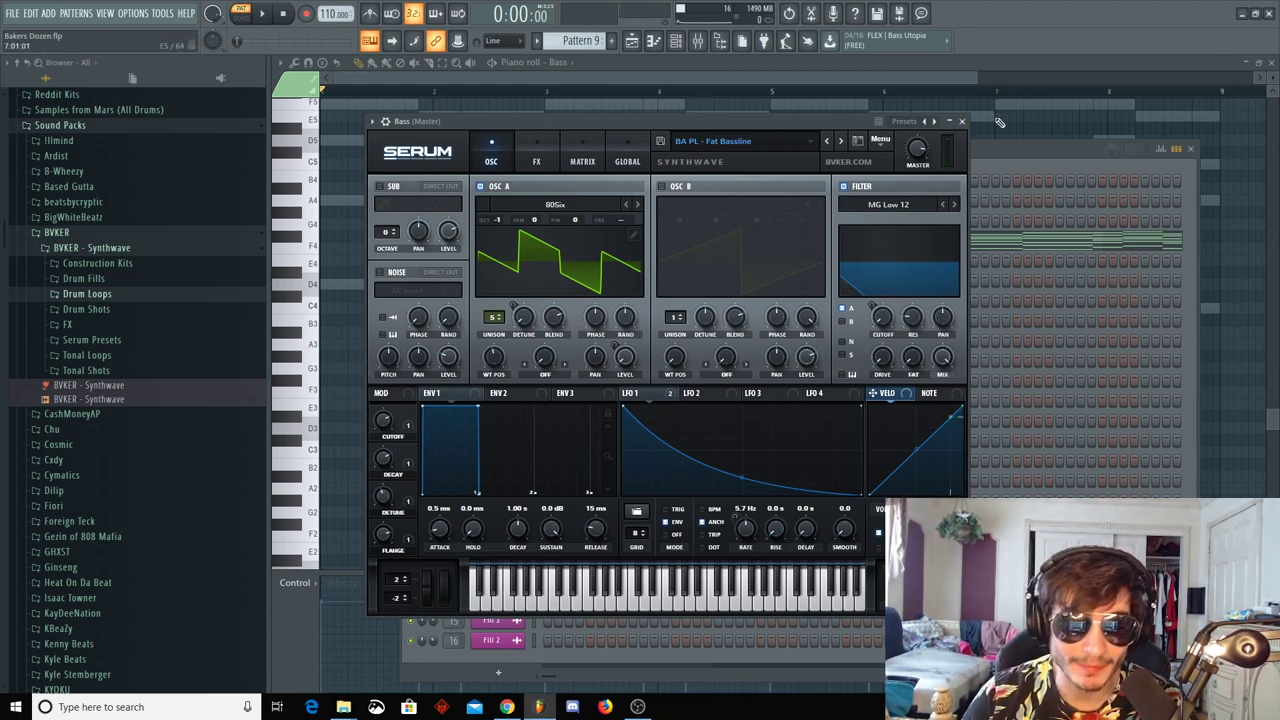
# Close the bass synth window and place three consecutive D4 notes in the Bass piano roll from the start of bar 1
pyautogui.click(963, 121)
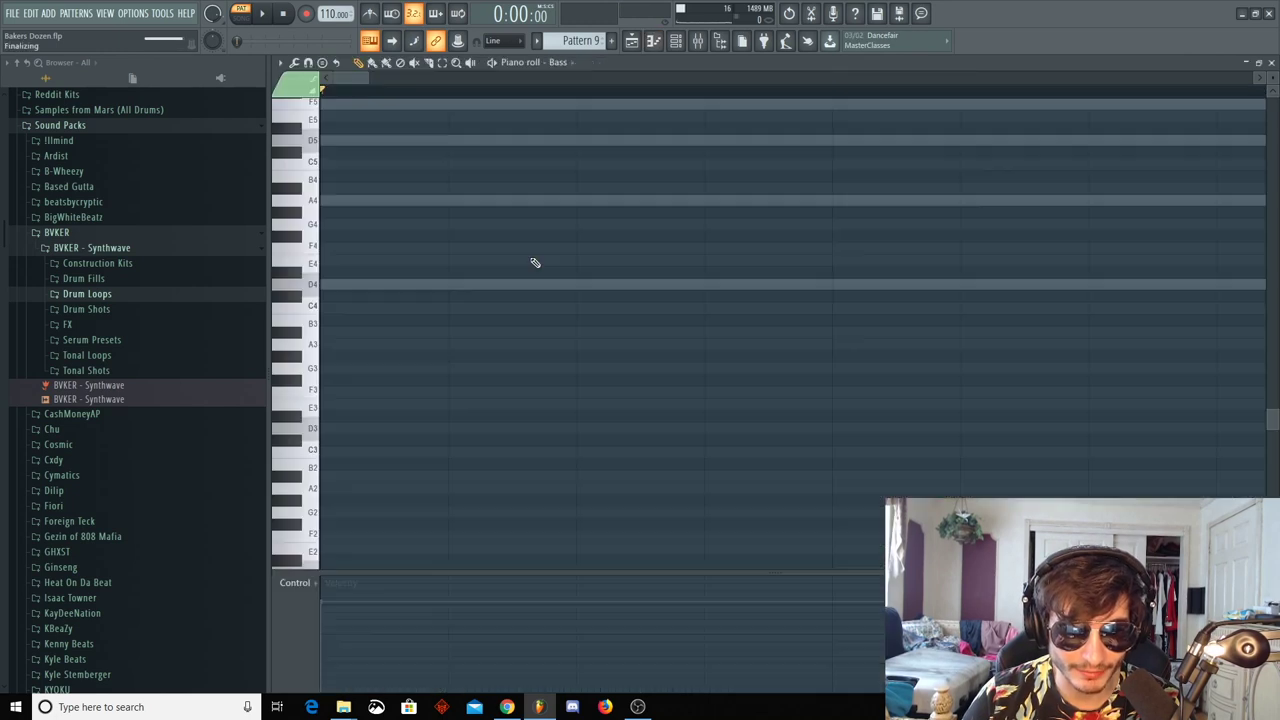
pyautogui.click(534, 260)
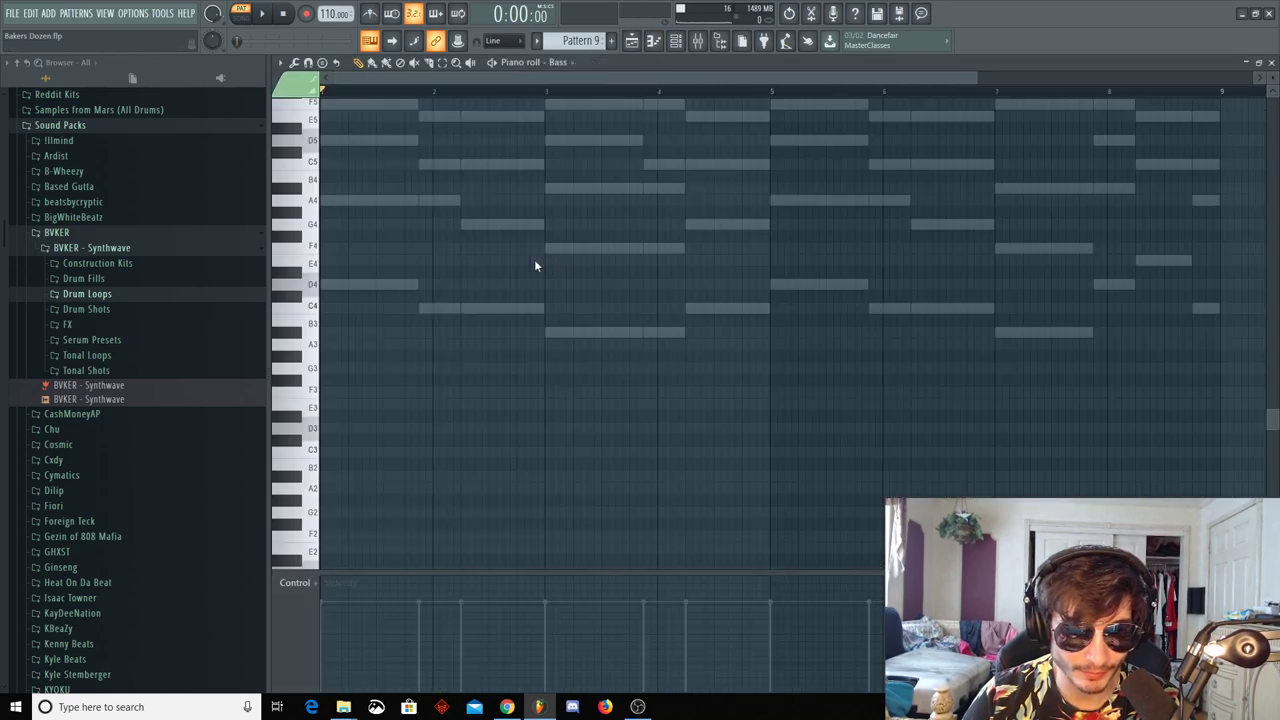
pyautogui.click(342, 286)
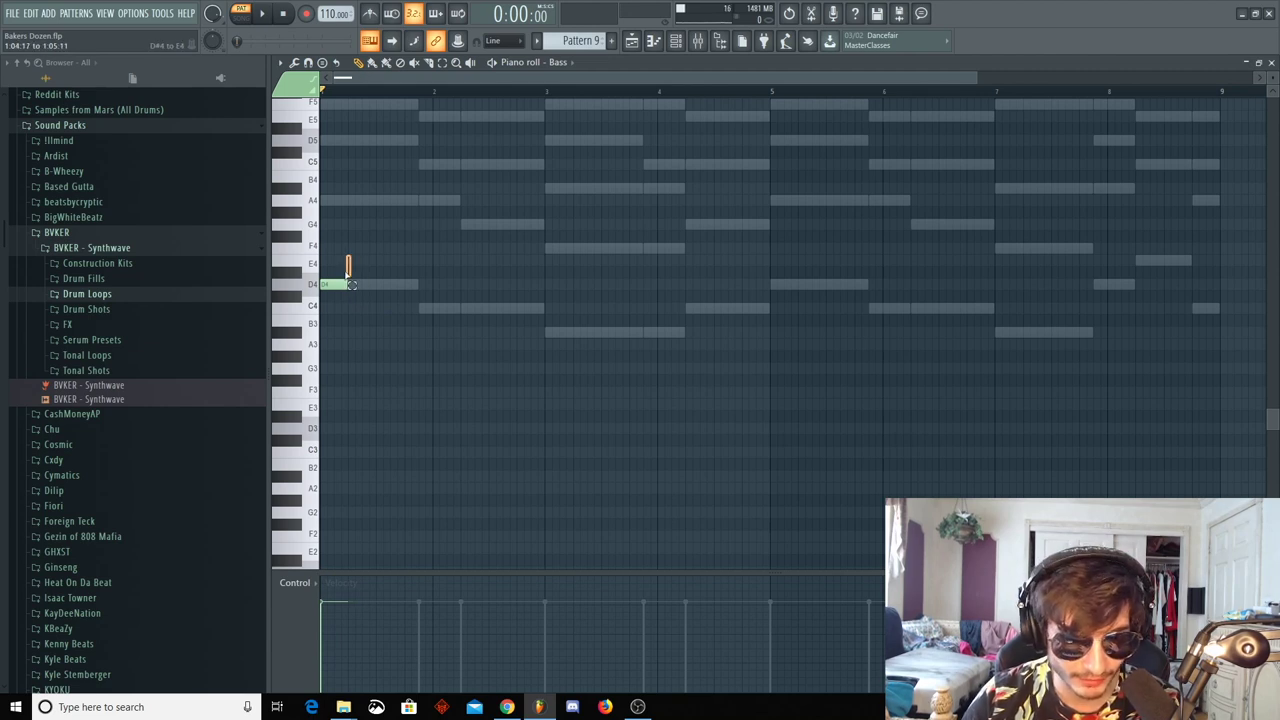
pyautogui.moveTo(344, 284); pyautogui.dragTo(310, 300)
pyautogui.click(388, 284)
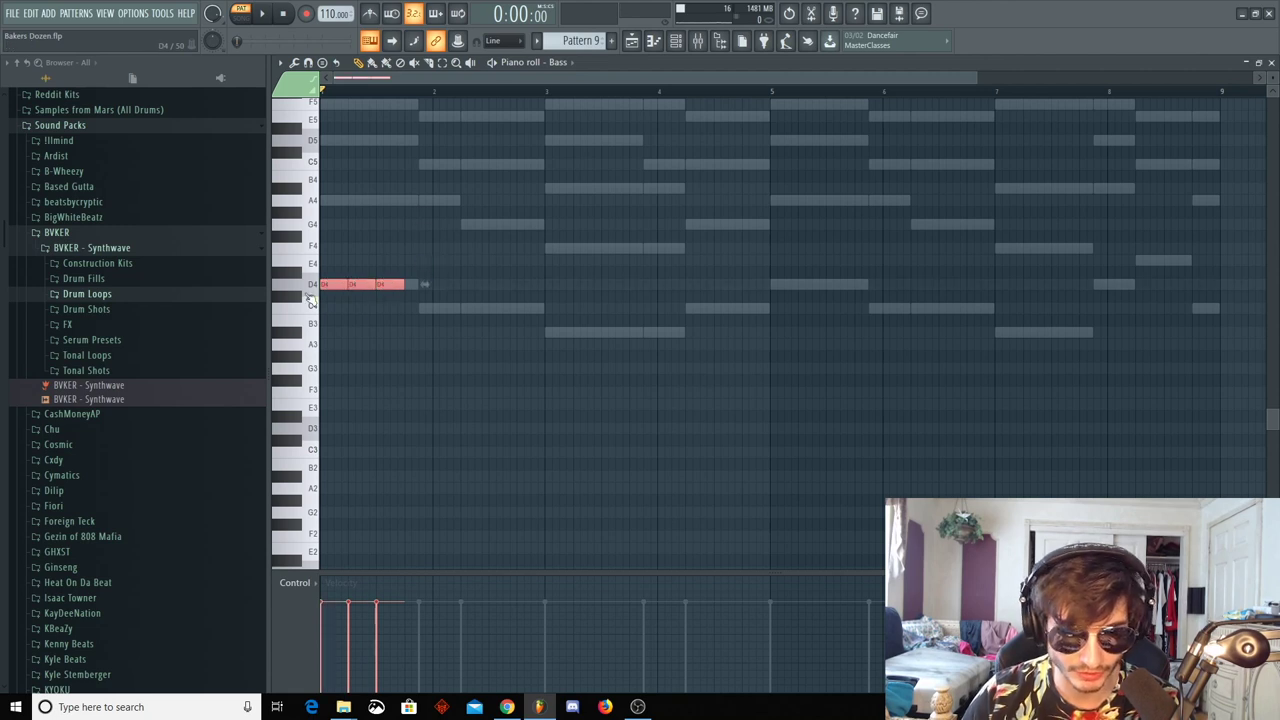
# Try the three D4 bass notes an octave lower, play them, and move them back up
pyautogui.hotkey('ctrl', 'Down')
pyautogui.press('space')
pyautogui.press('space')
pyautogui.hotkey('ctrl', 'Up')
# Extend the third D4 to the end of the first chord, add C4 under the second chord, and play in pattern and song mode
pyautogui.click(429, 277)
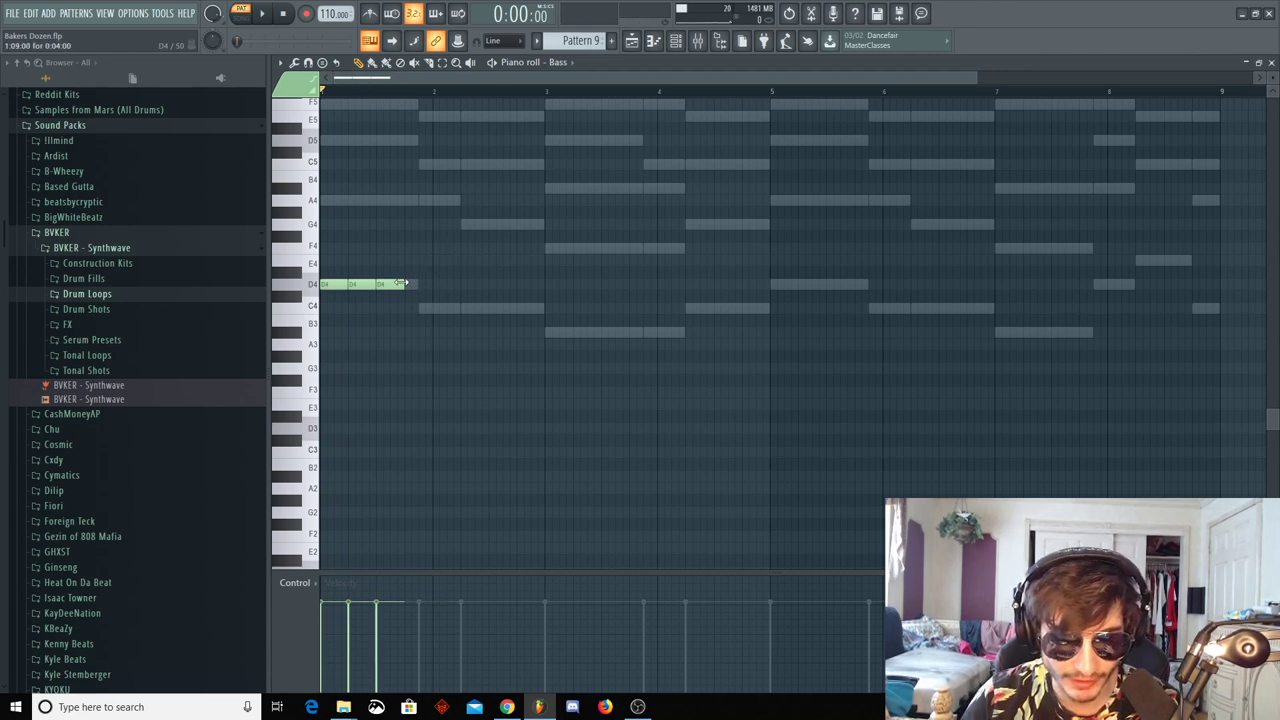
pyautogui.click(422, 310)
pyautogui.press('space')
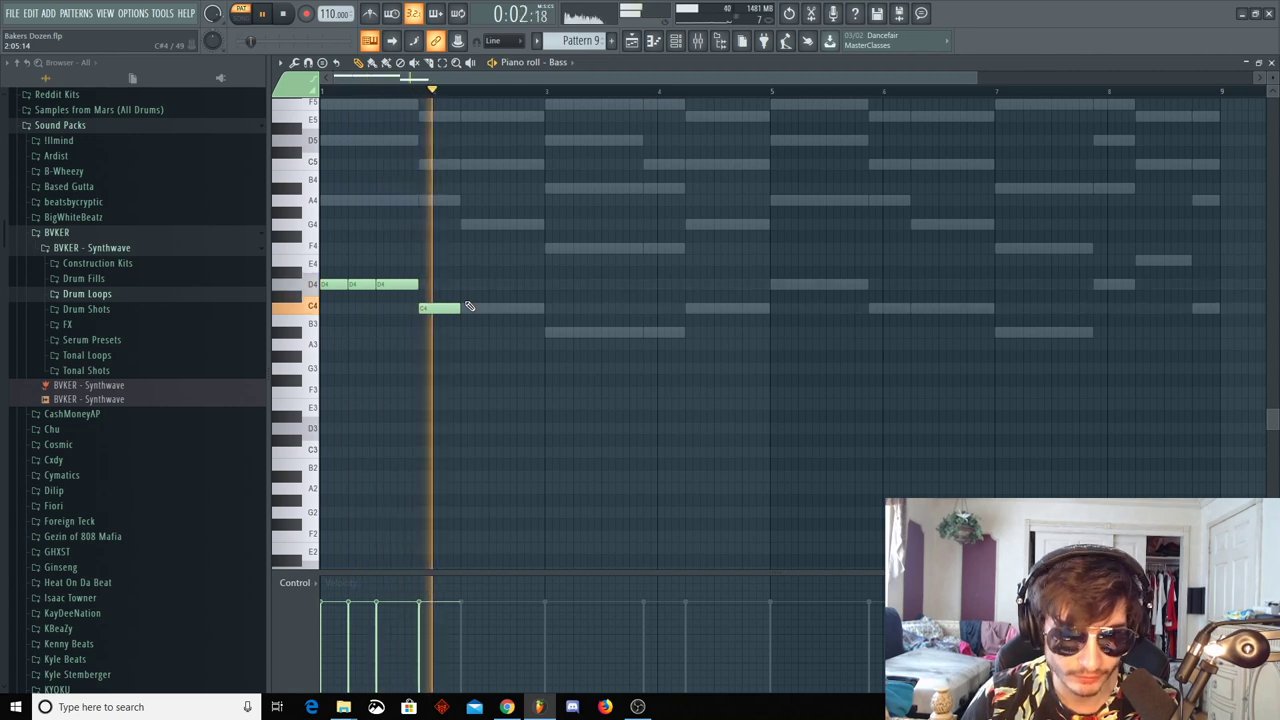
pyautogui.press('space')
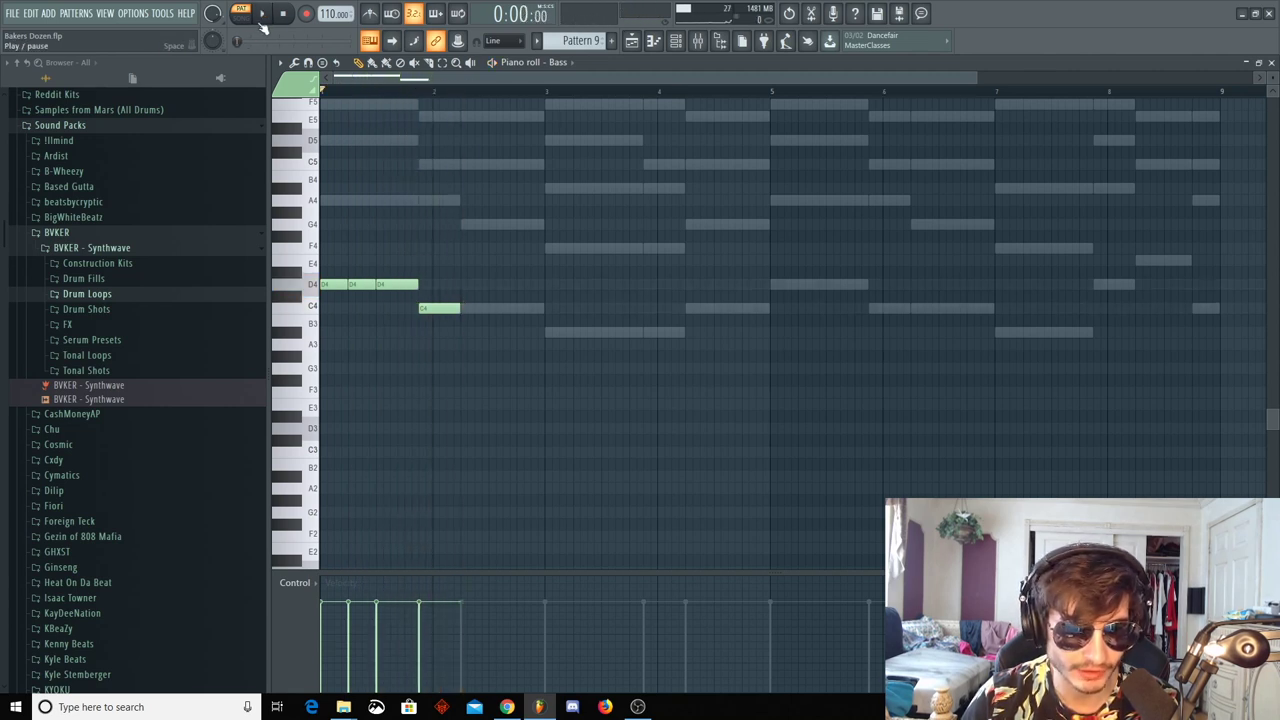
pyautogui.press('space')
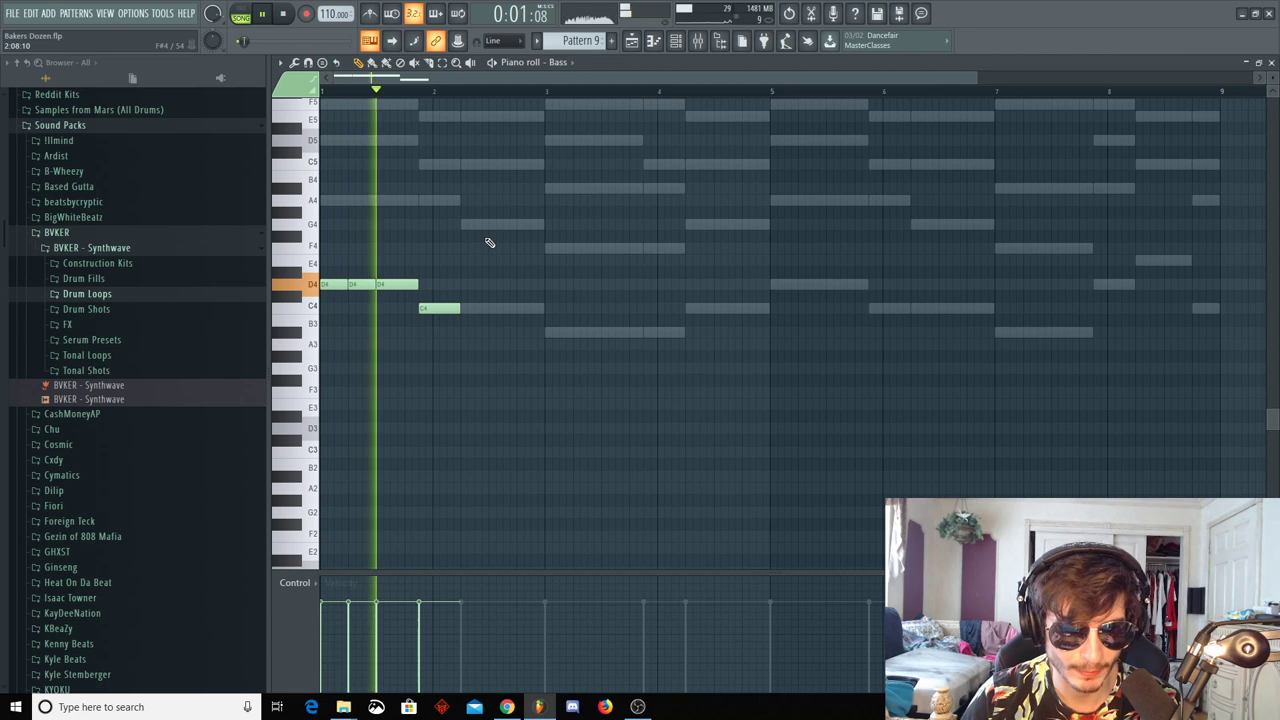
pyautogui.press('space')
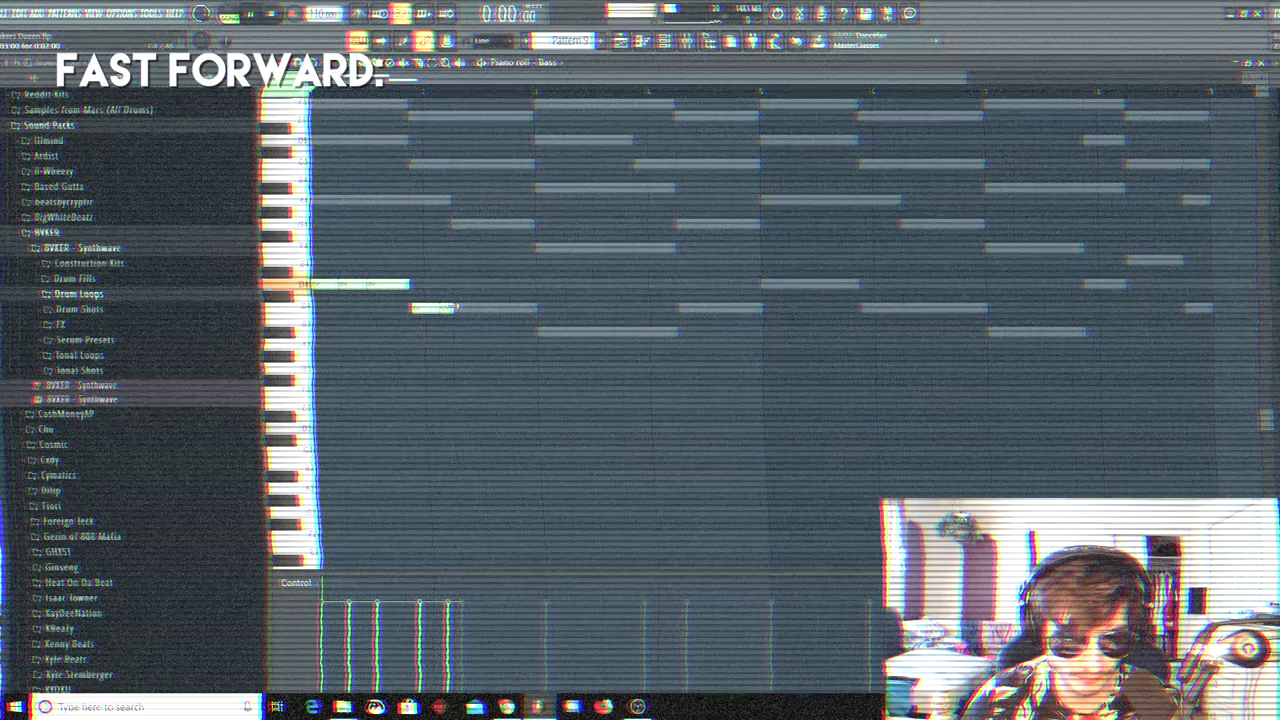
# Fill bar 2 of the bass line with a short C4, a C5, two more C4 notes and a short closing C5 and G4, playing it back
pyautogui.moveTo(465, 307); pyautogui.dragTo(465, 164)
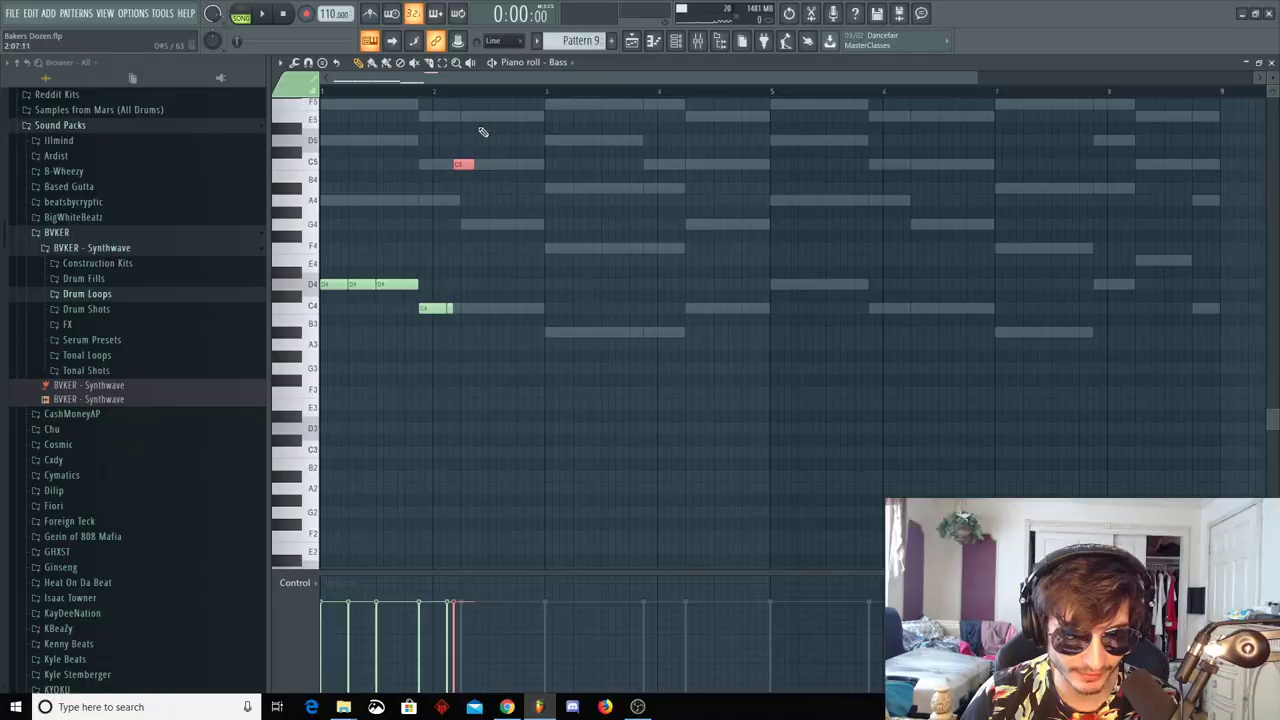
pyautogui.click(484, 309)
pyautogui.press('space')
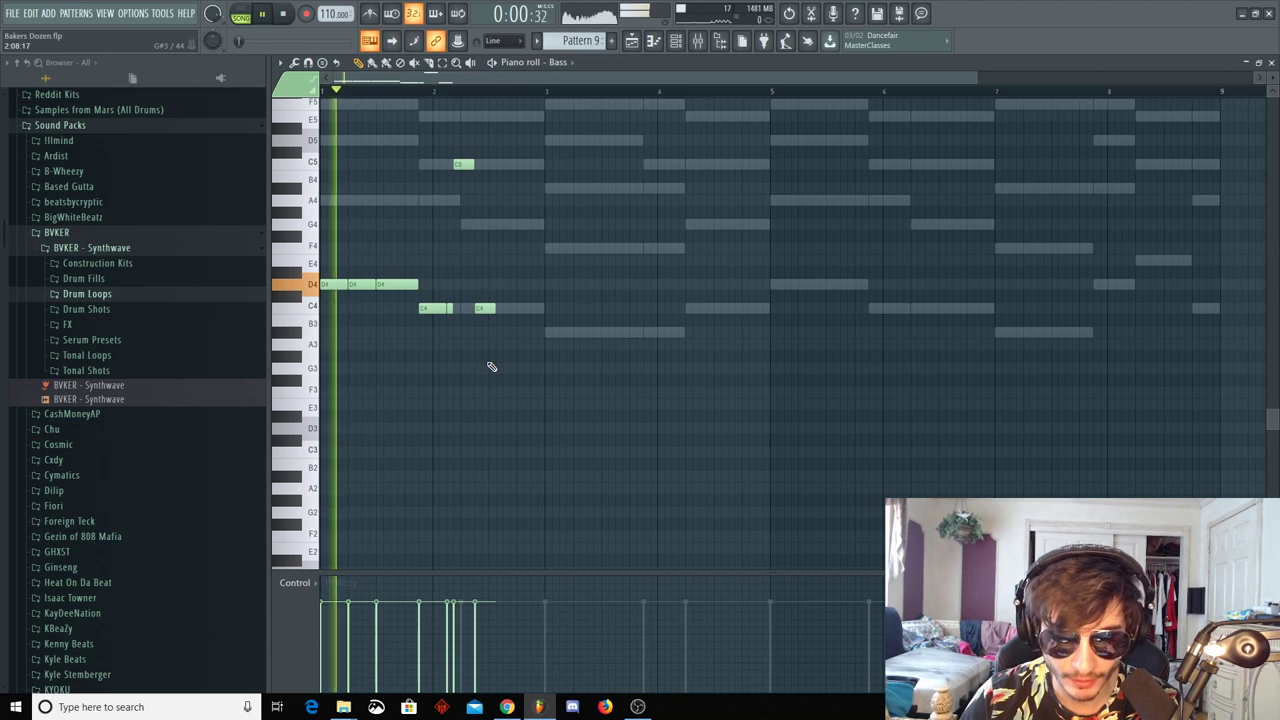
pyautogui.click(510, 308)
pyautogui.press('space')
pyautogui.click(530, 164)
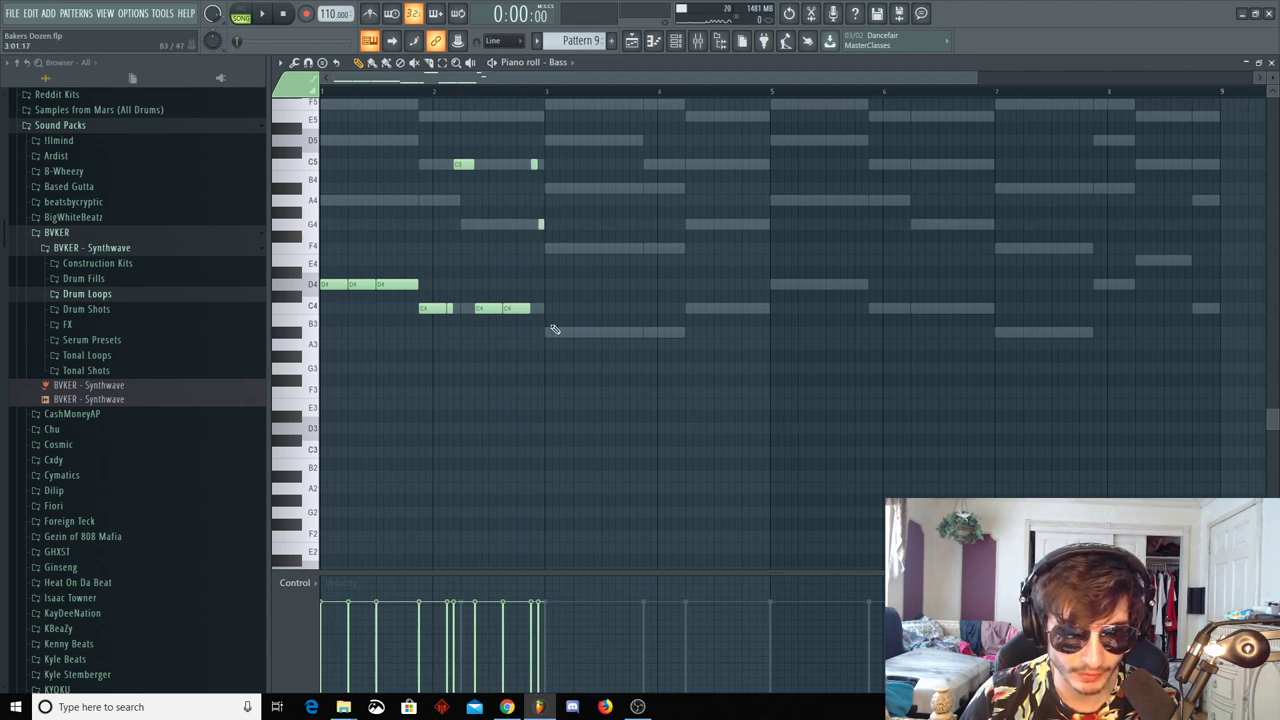
# Copy the three opening bass notes to A#3 at bar 3 and finish bar 4 with another A#3, C4, G4 and C4, playing the line
pyautogui.moveTo(333, 285); pyautogui.dragTo(555, 334)
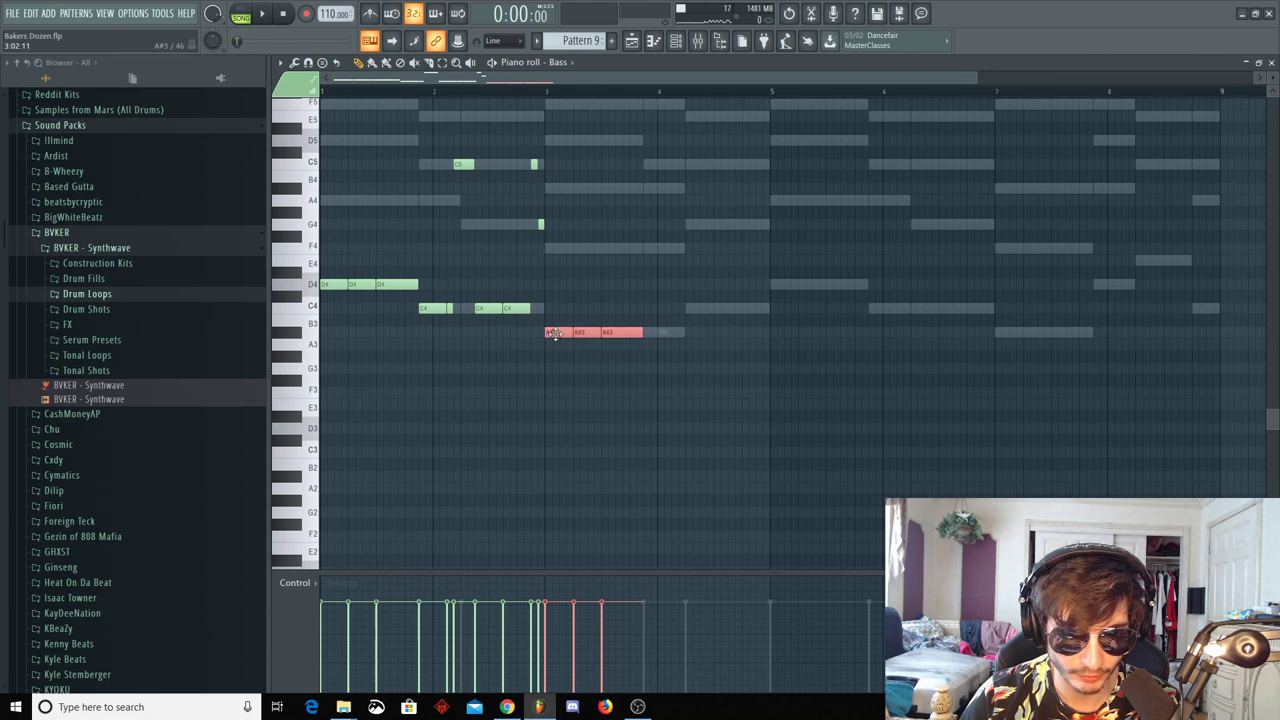
pyautogui.press('space')
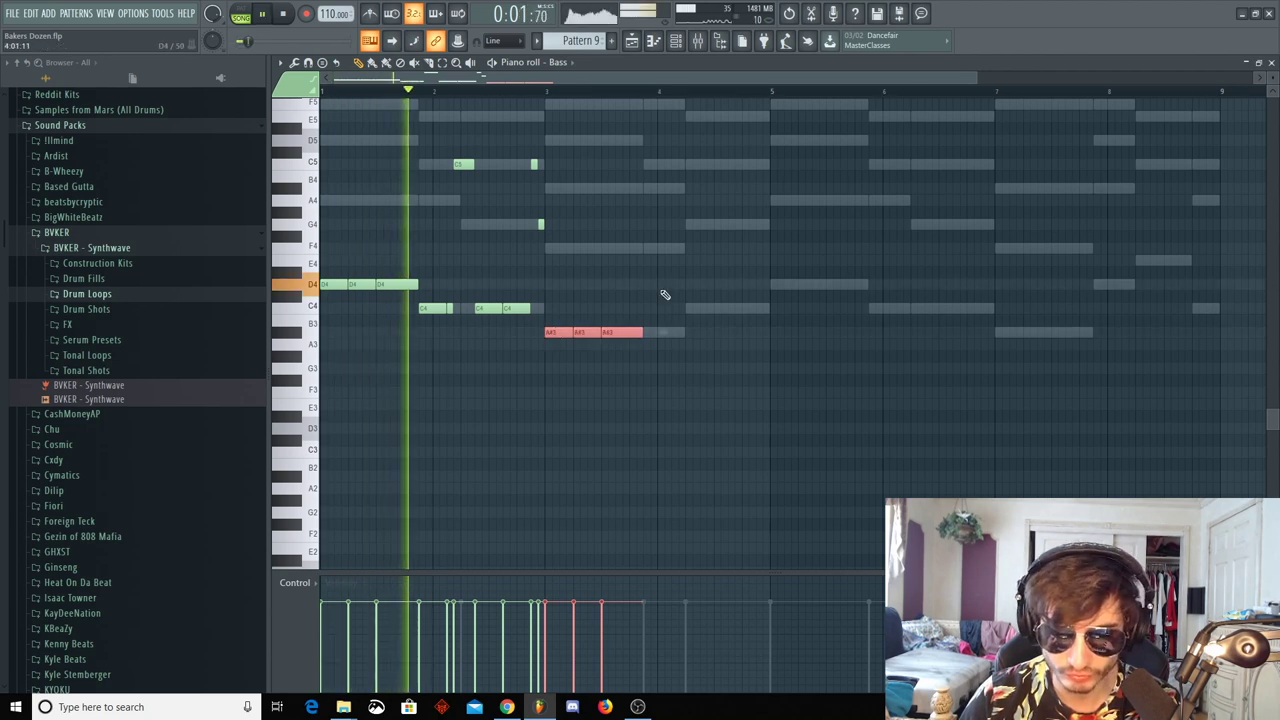
pyautogui.click(620, 331)
pyautogui.moveTo(620, 331); pyautogui.dragTo(757, 223)
pyautogui.click(765, 308)
pyautogui.moveTo(785, 308); pyautogui.dragTo(769, 308)
pyautogui.press('space')
# Duplicate the four-bar bass line into bars 5 to 8, lower the whole line by one octave and play it
pyautogui.hotkey('ctrl', 'a')
pyautogui.hotkey('ctrl', 'b')
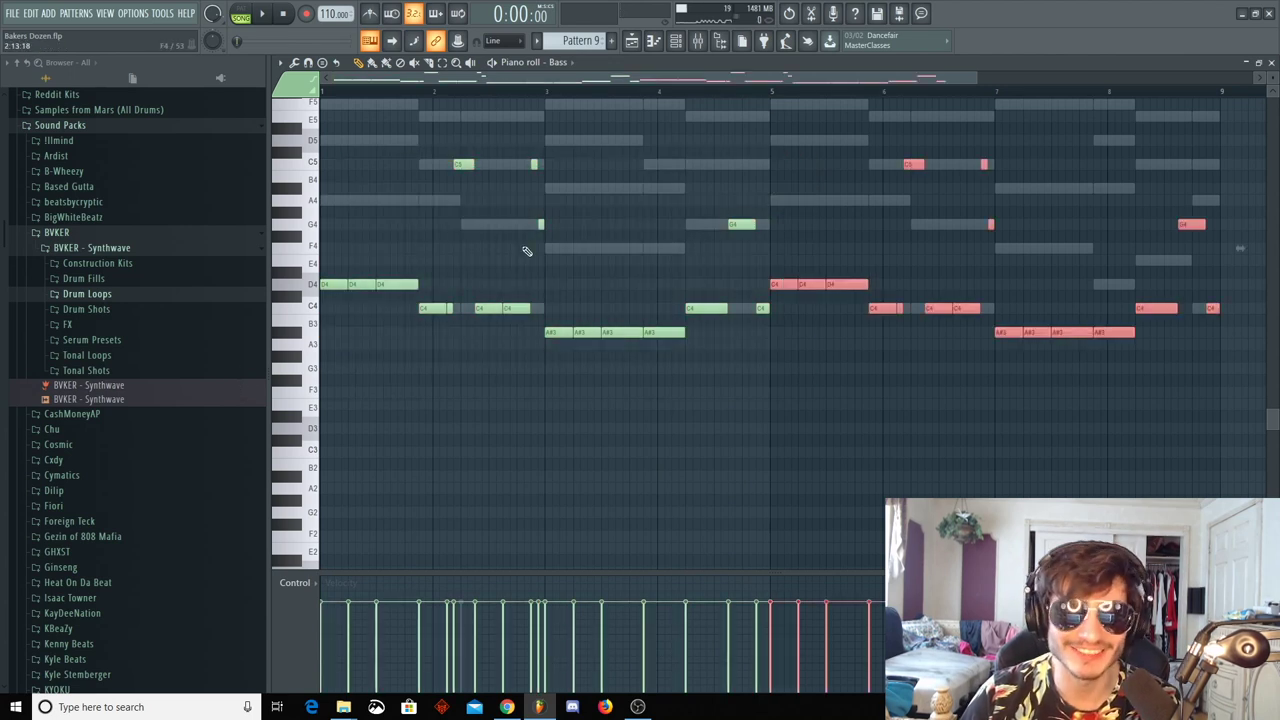
pyautogui.moveTo(646, 91); pyautogui.dragTo(370, 101)
pyautogui.hotkey('ctrl', 'd')
pyautogui.hotkey('ctrl', 'Down')
pyautogui.press('space')
# Set the Bass channel's volume to 92% in the channel rack during playback, and stop playback
pyautogui.click(676, 41)
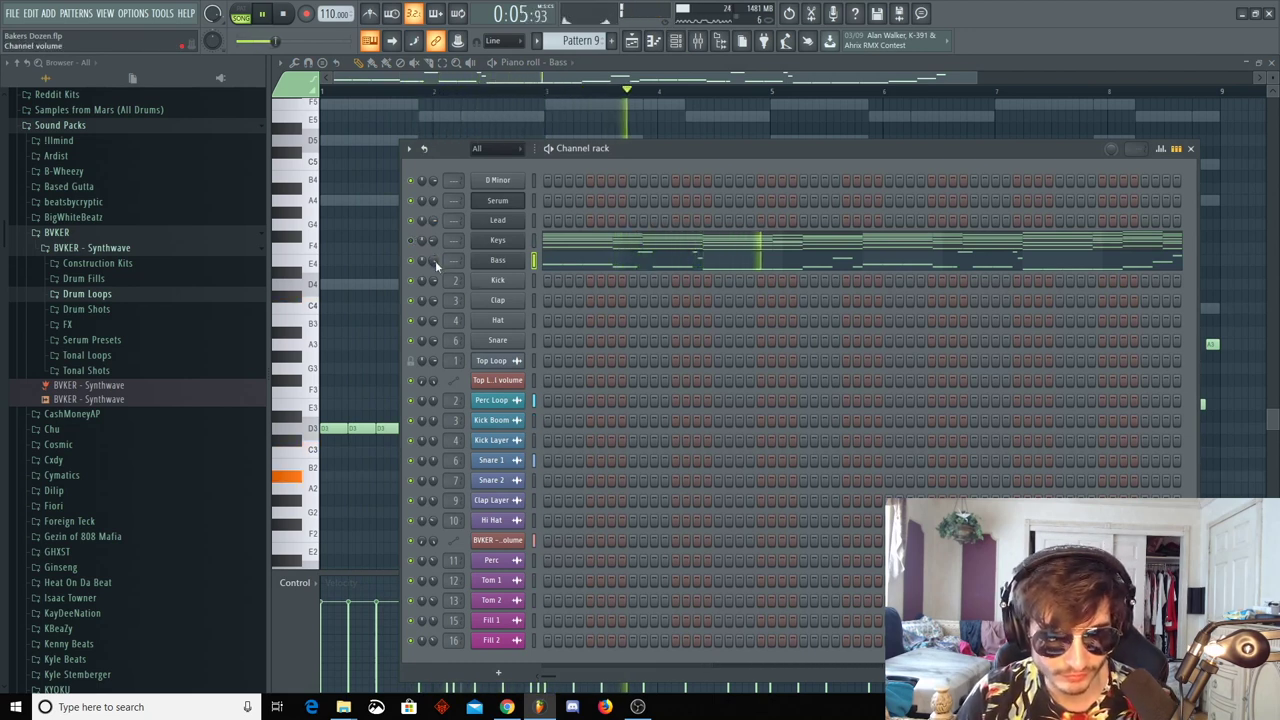
pyautogui.moveTo(435, 260); pyautogui.dragTo(435, 252)
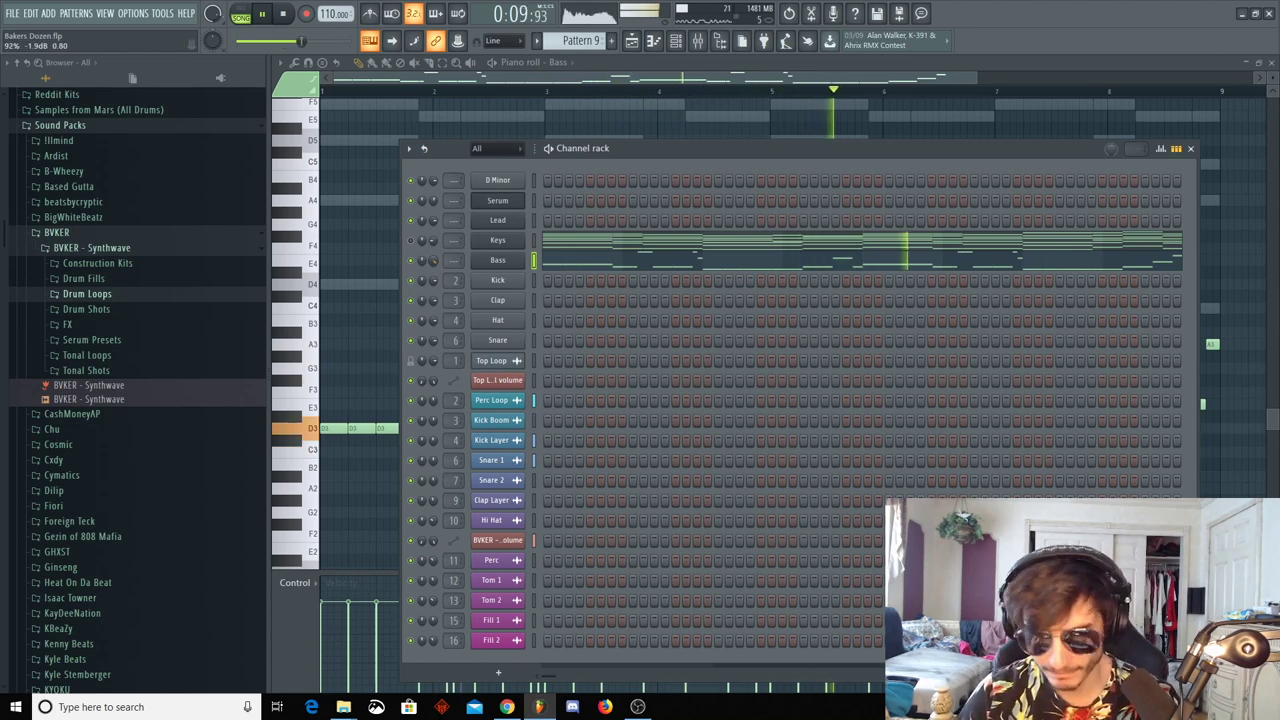
pyautogui.press('space')
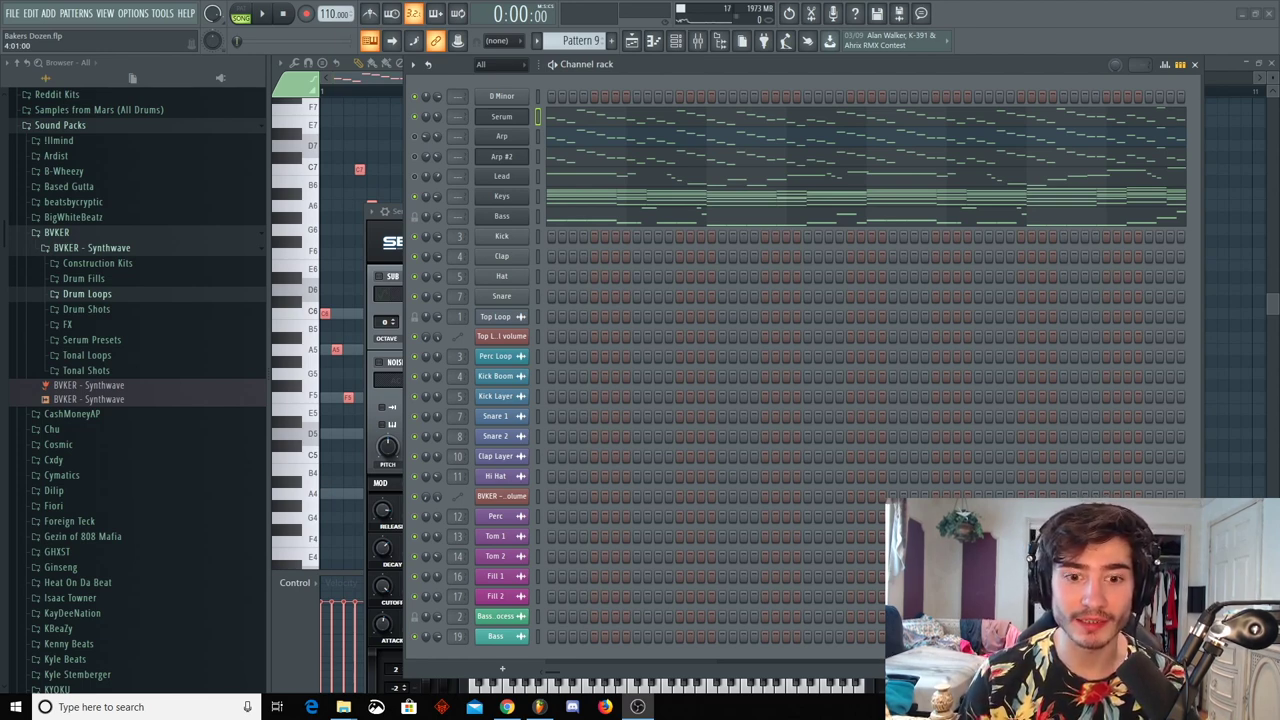
# View the Serum channel's arpeggio notes in the piano roll and return to the channel rack
pyautogui.click(537, 118)
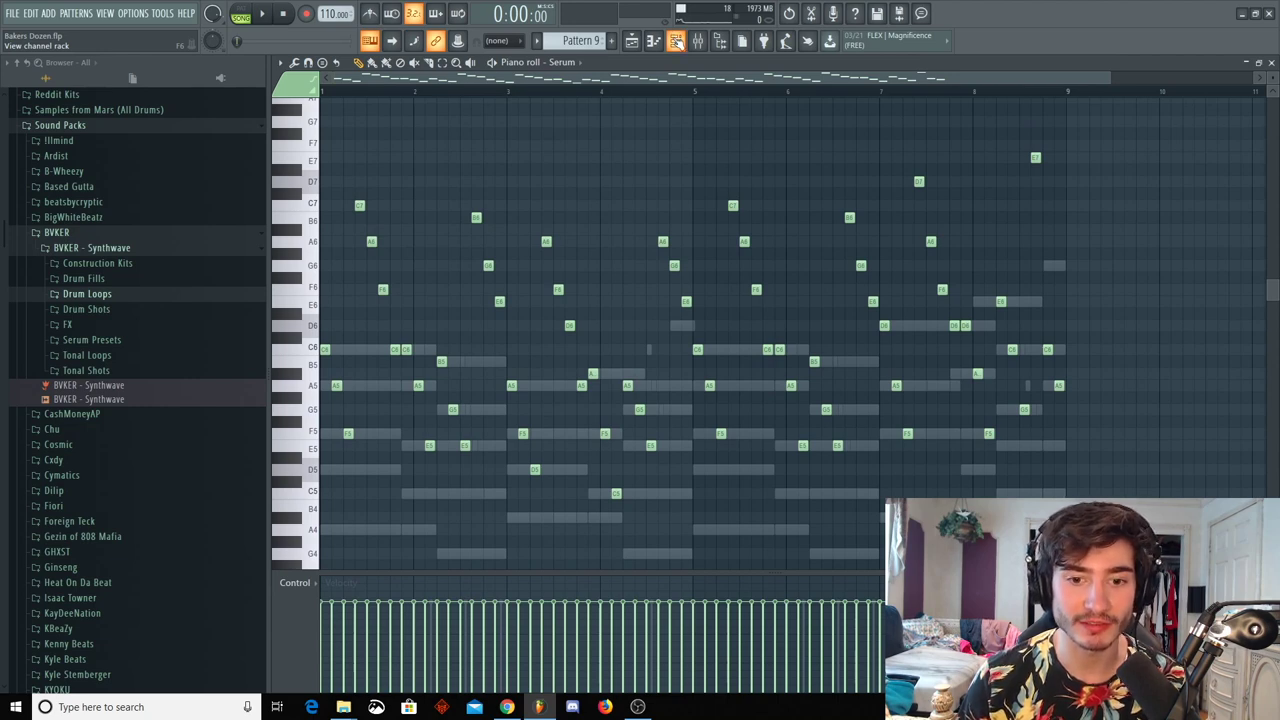
pyautogui.press('F6')
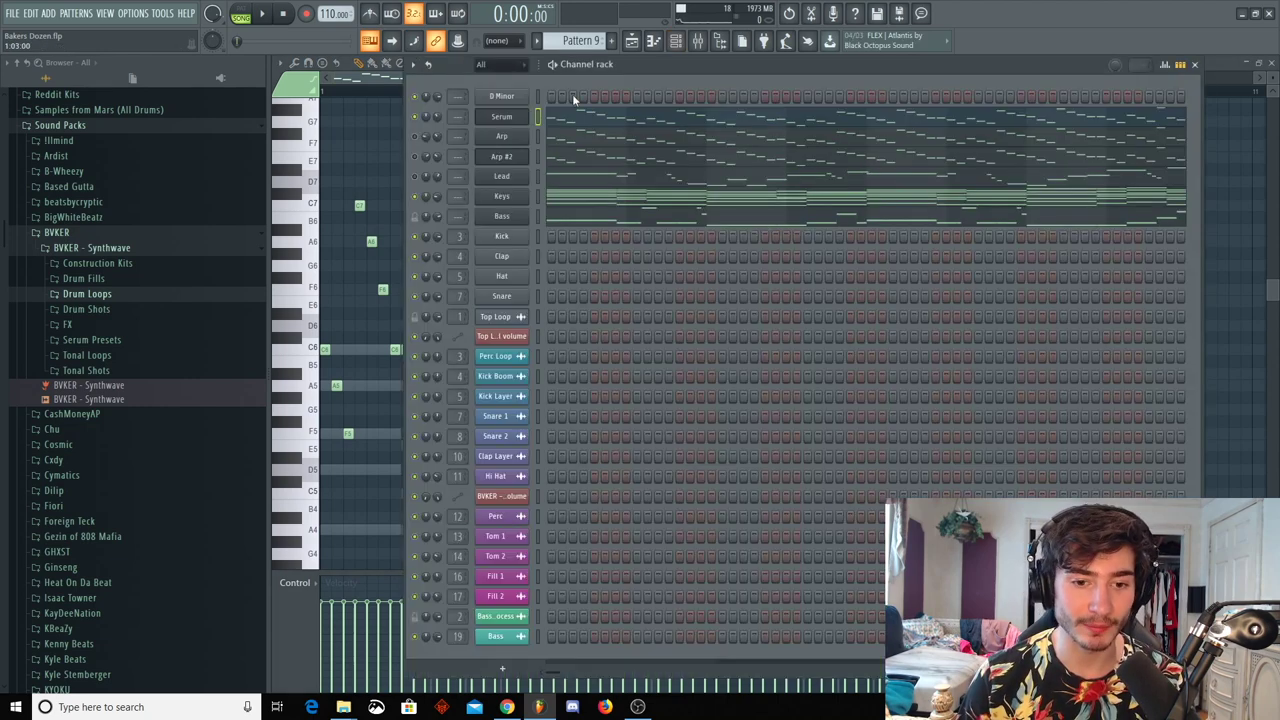
# Play the song and audition the PL - Colors and PL - Drive presets on the Serum channel
pyautogui.click(496, 119)
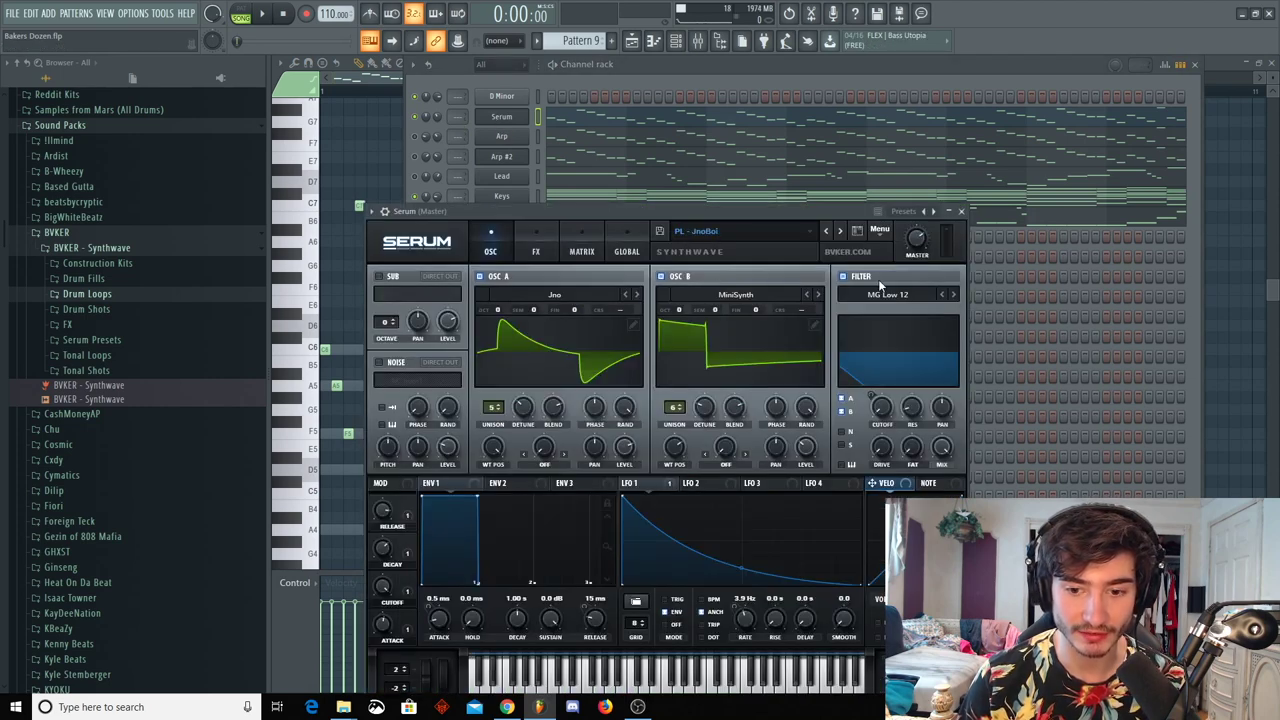
pyautogui.click(840, 230)
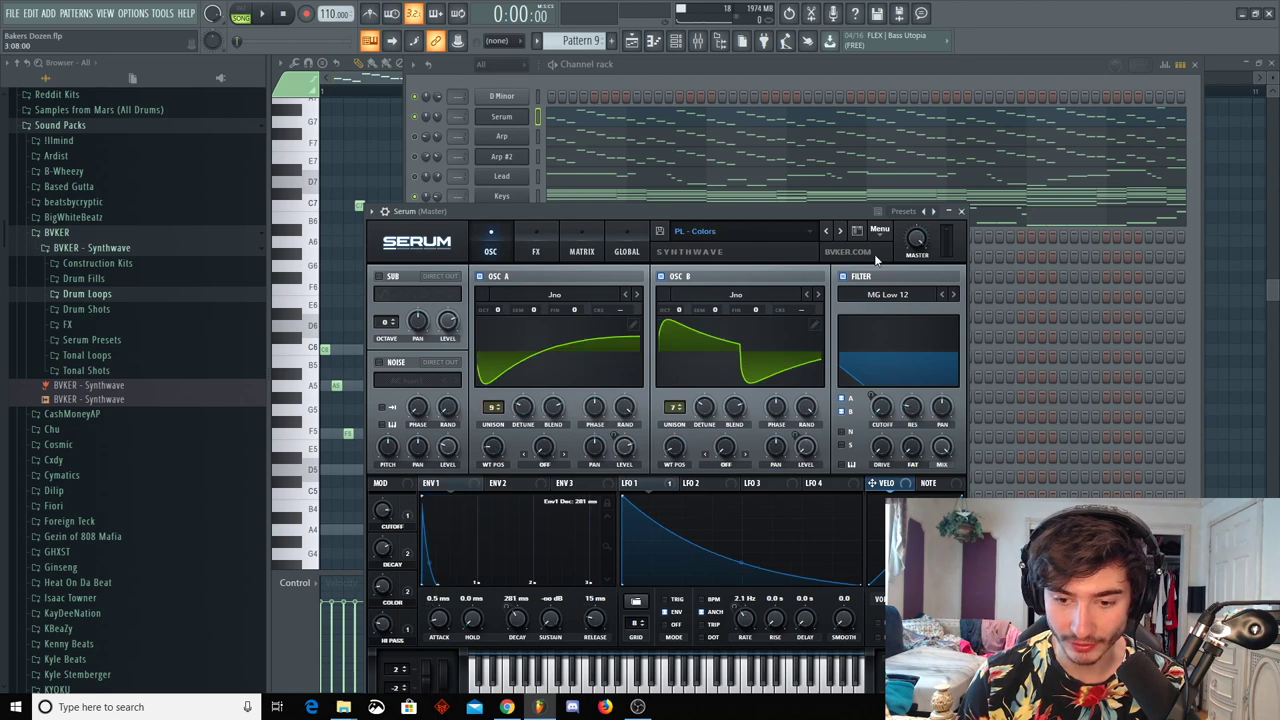
pyautogui.click(512, 84)
pyautogui.press('space')
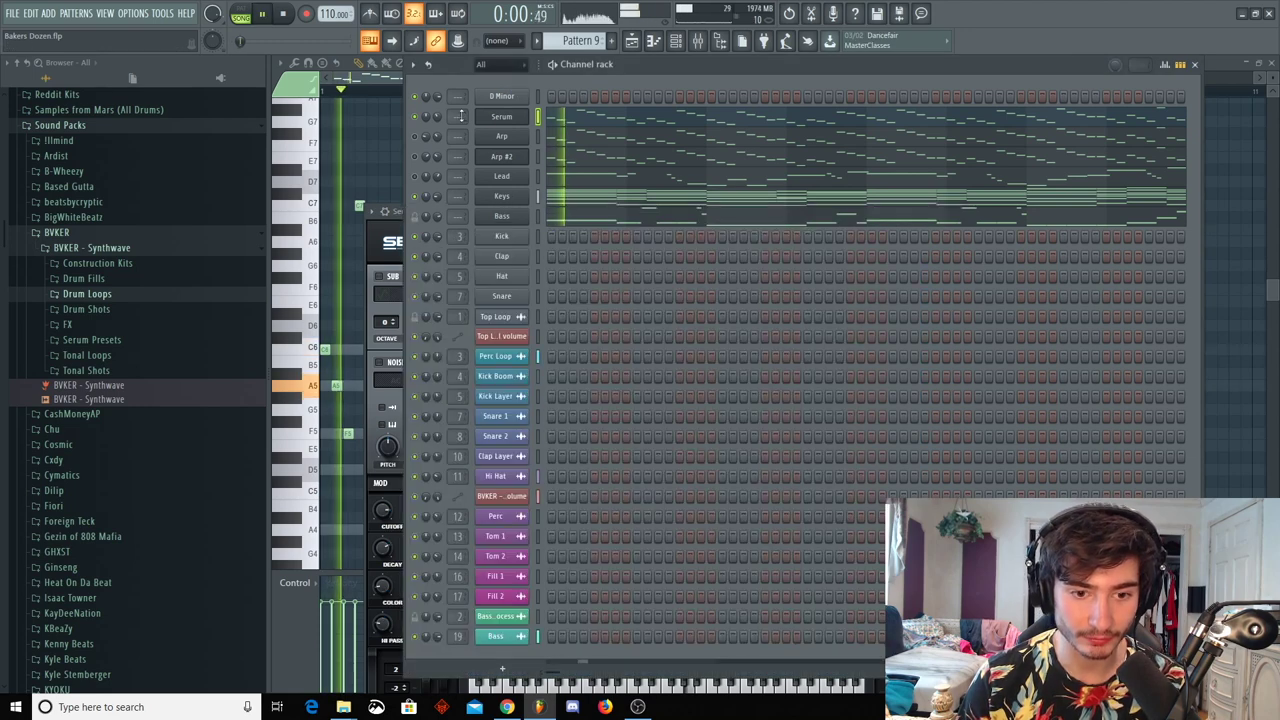
pyautogui.click(507, 119)
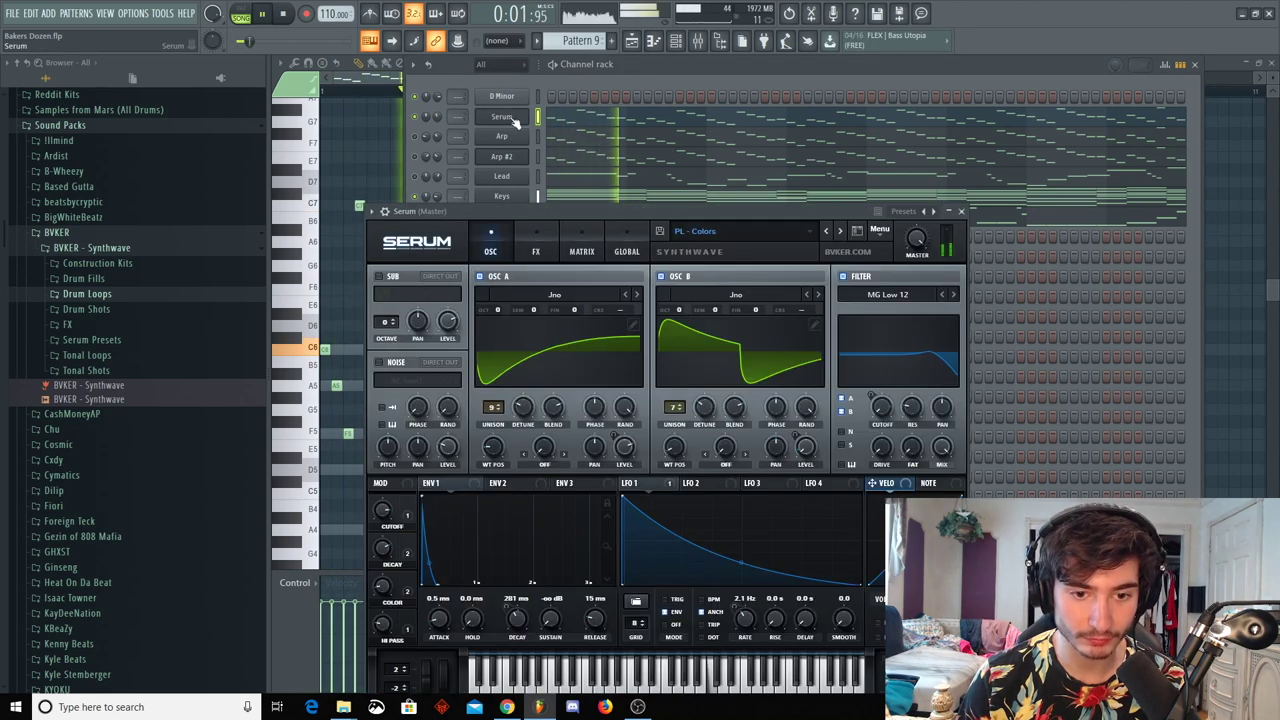
pyautogui.click(840, 232)
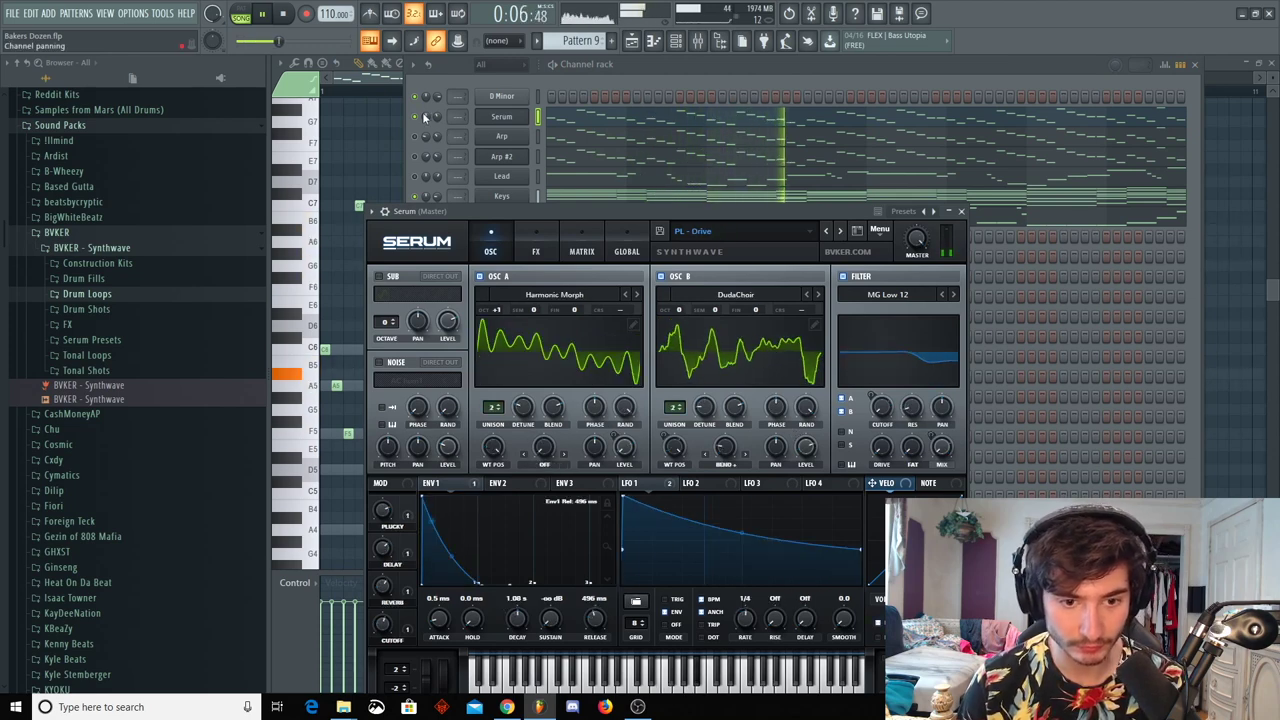
# Audition the PL - Hyper and PL - JnoBoi presets on the Serum channel while the song plays
pyautogui.click(463, 113)
pyautogui.click(501, 116)
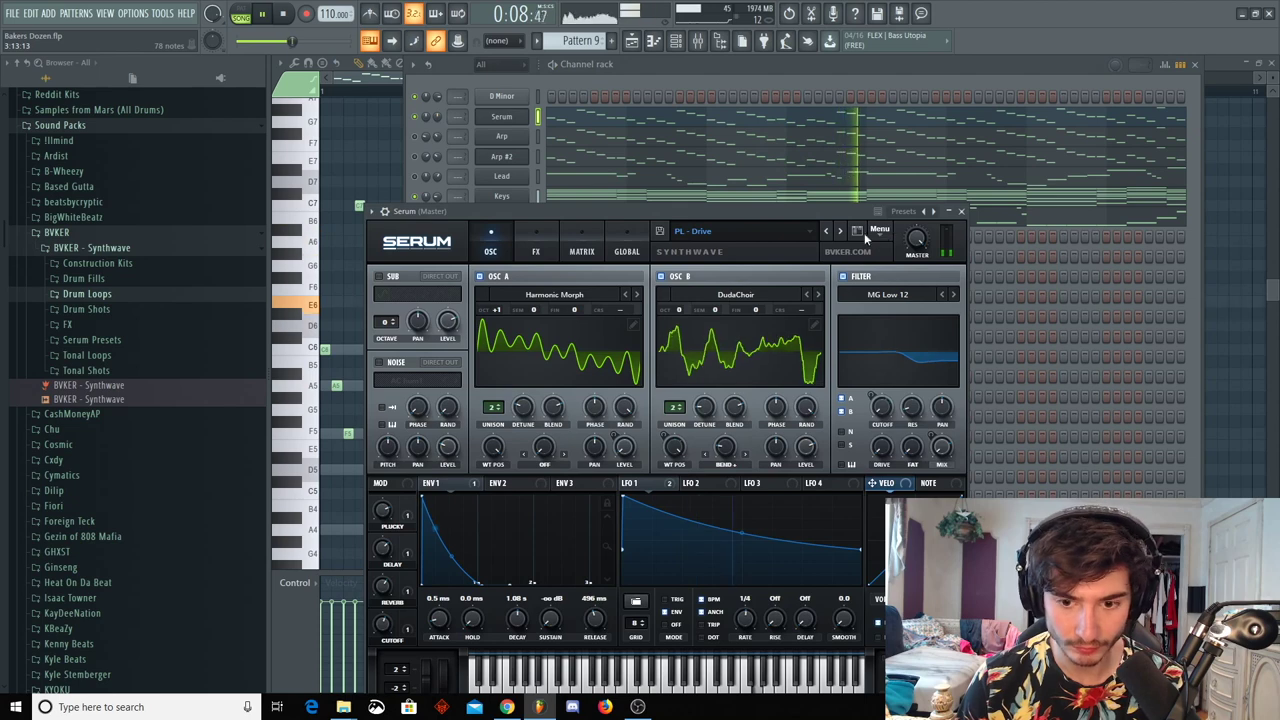
pyautogui.click(843, 232)
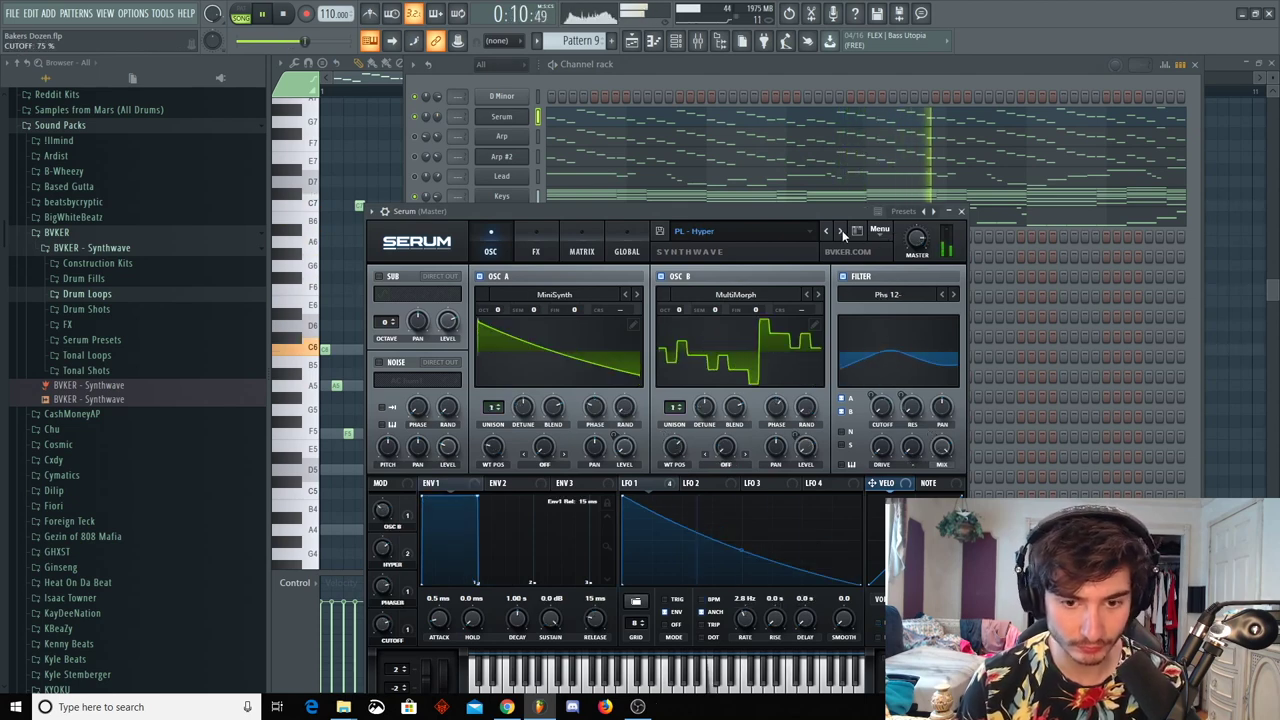
pyautogui.click(843, 232)
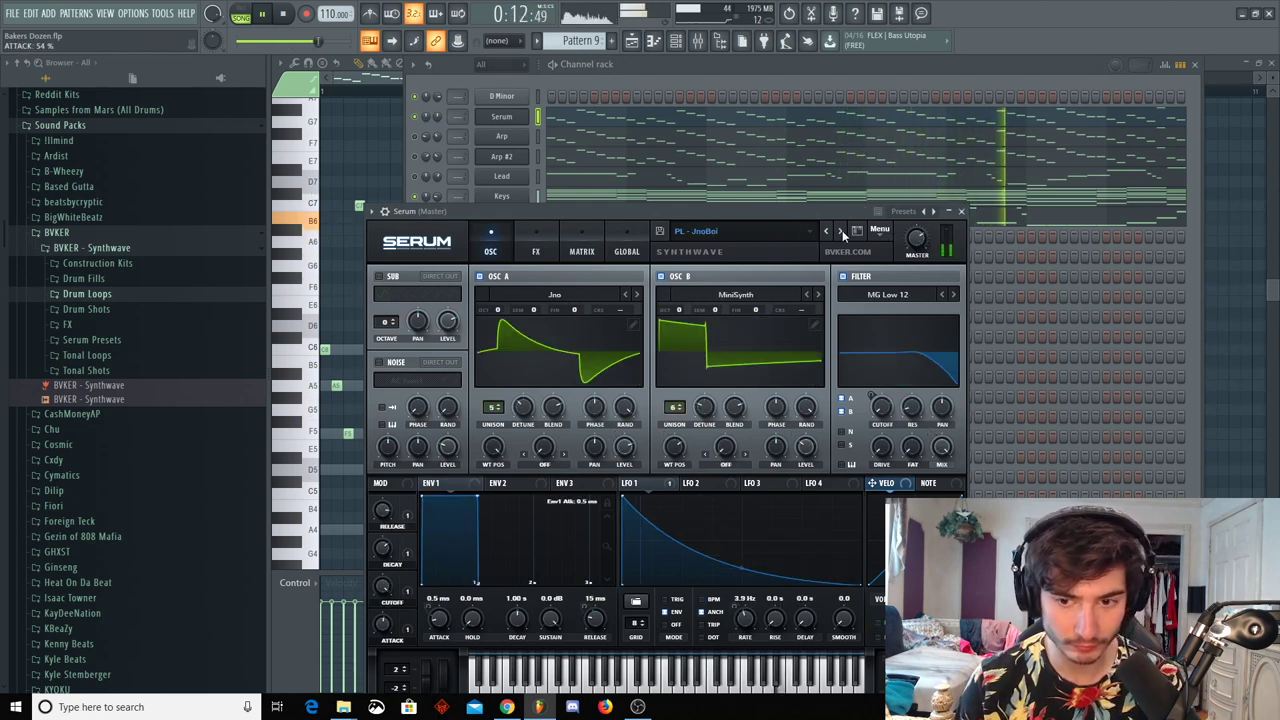
pyautogui.press('F6')
pyautogui.click(501, 116)
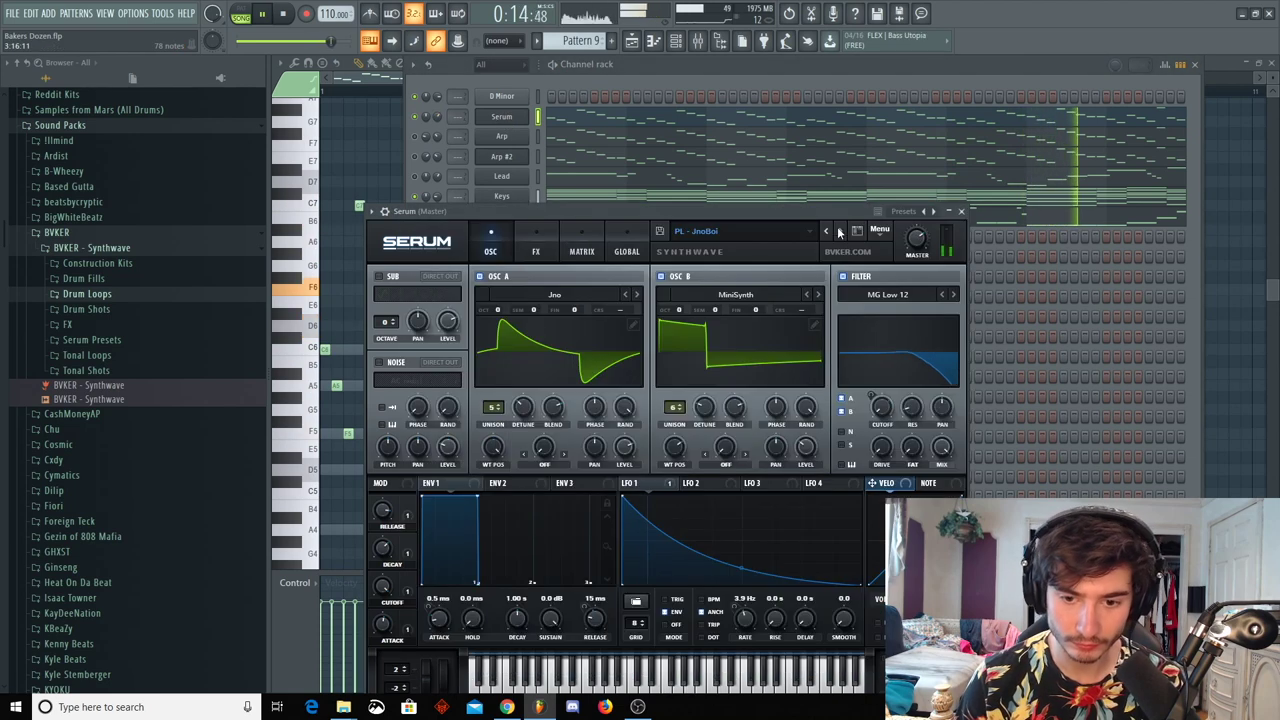
# Audition PL - Plastic, PL - Raindrops and PL - Retro on the Serum channel, load PL - Speed of Light and stop playback
pyautogui.click(843, 232)
pyautogui.click(842, 232)
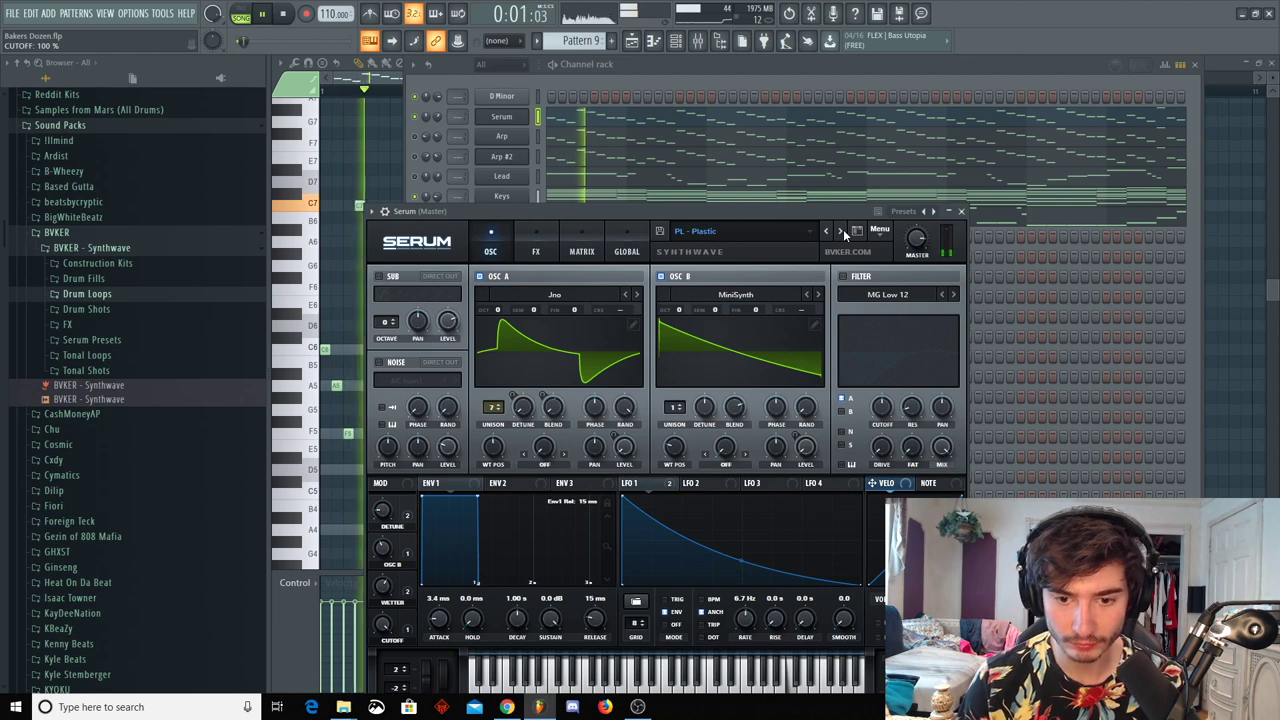
pyautogui.click(843, 232)
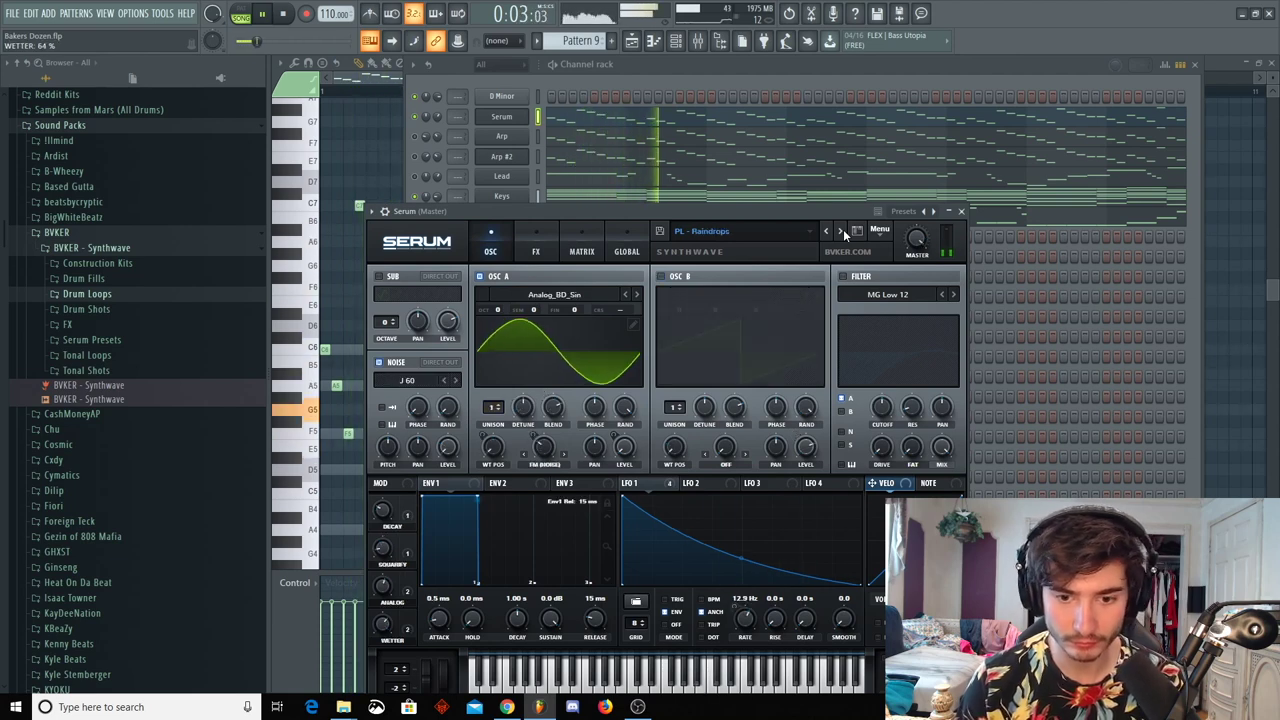
pyautogui.click(843, 232)
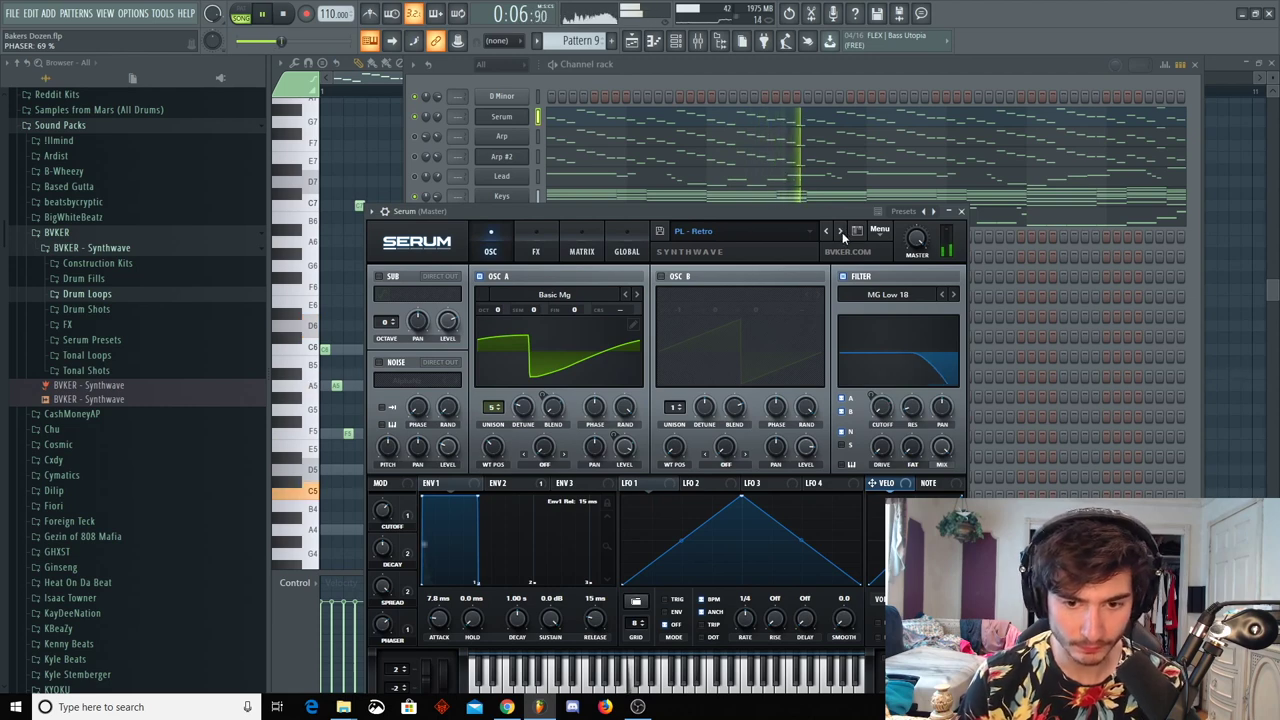
pyautogui.click(841, 232)
pyautogui.press('space')
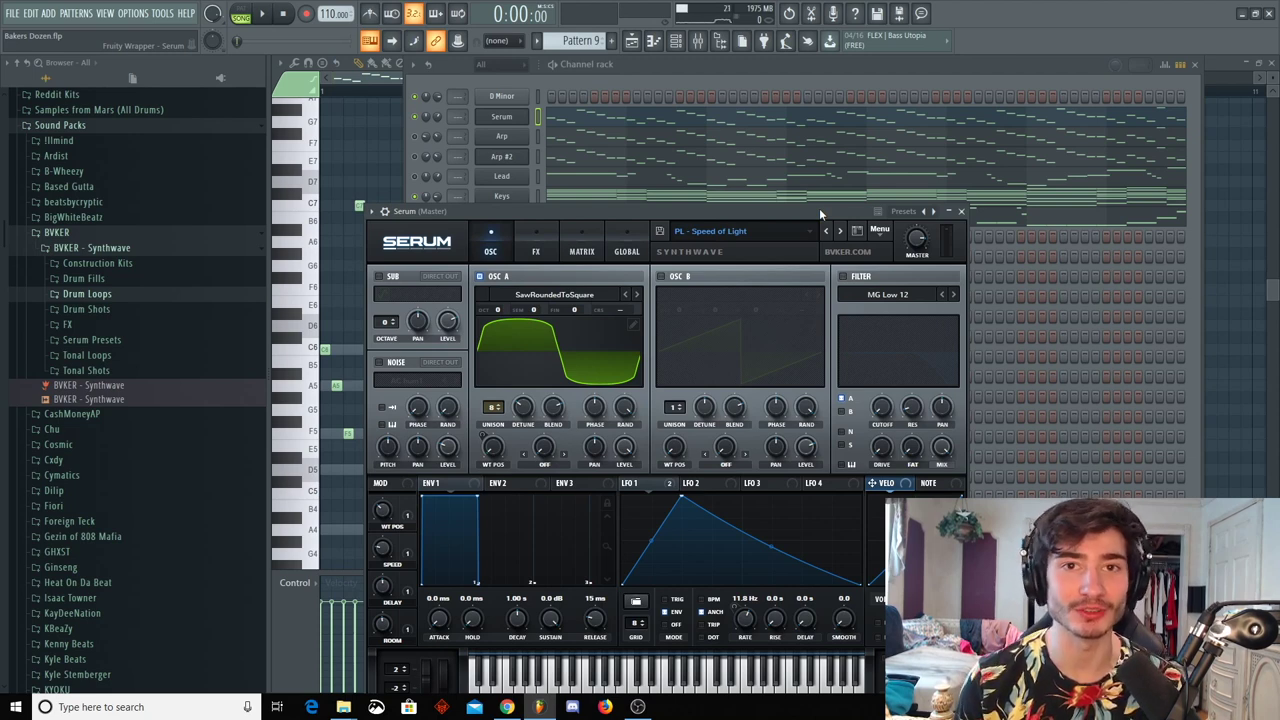
pyautogui.press('Escape')
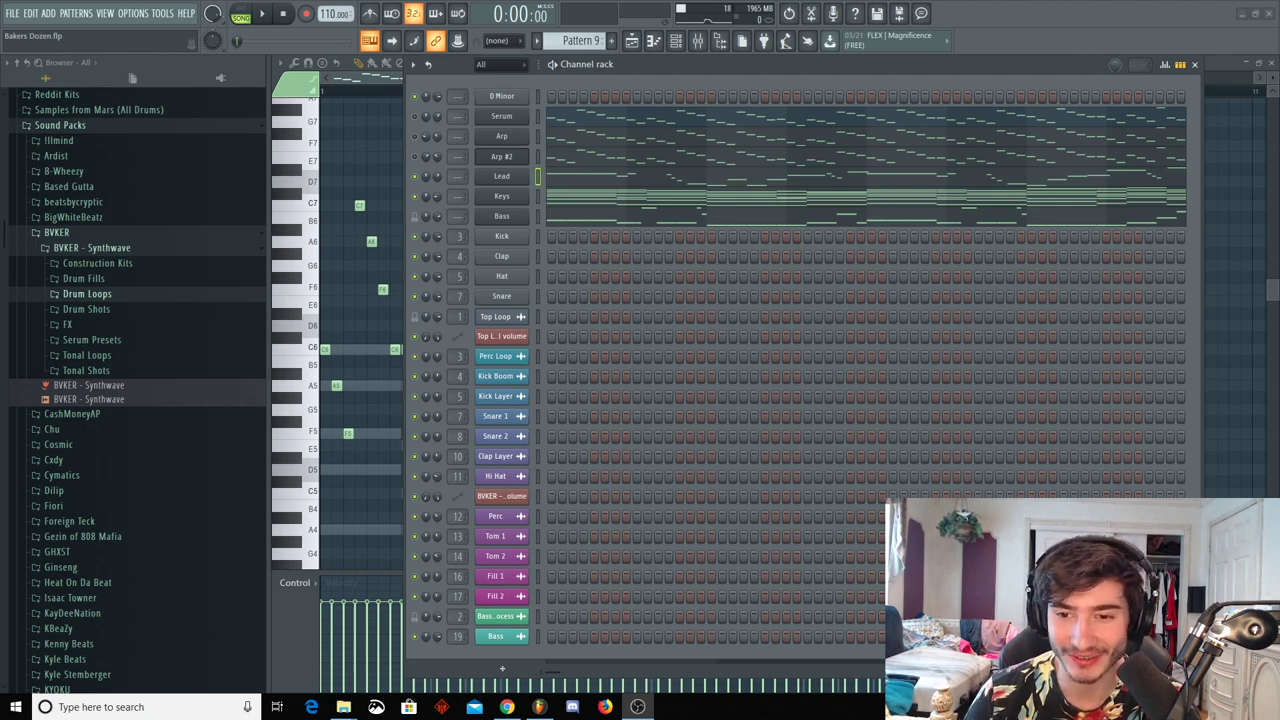
# View the Lead channel's melody notes in the piano roll, zoomed in on the first bars
pyautogui.click(1097, 133)
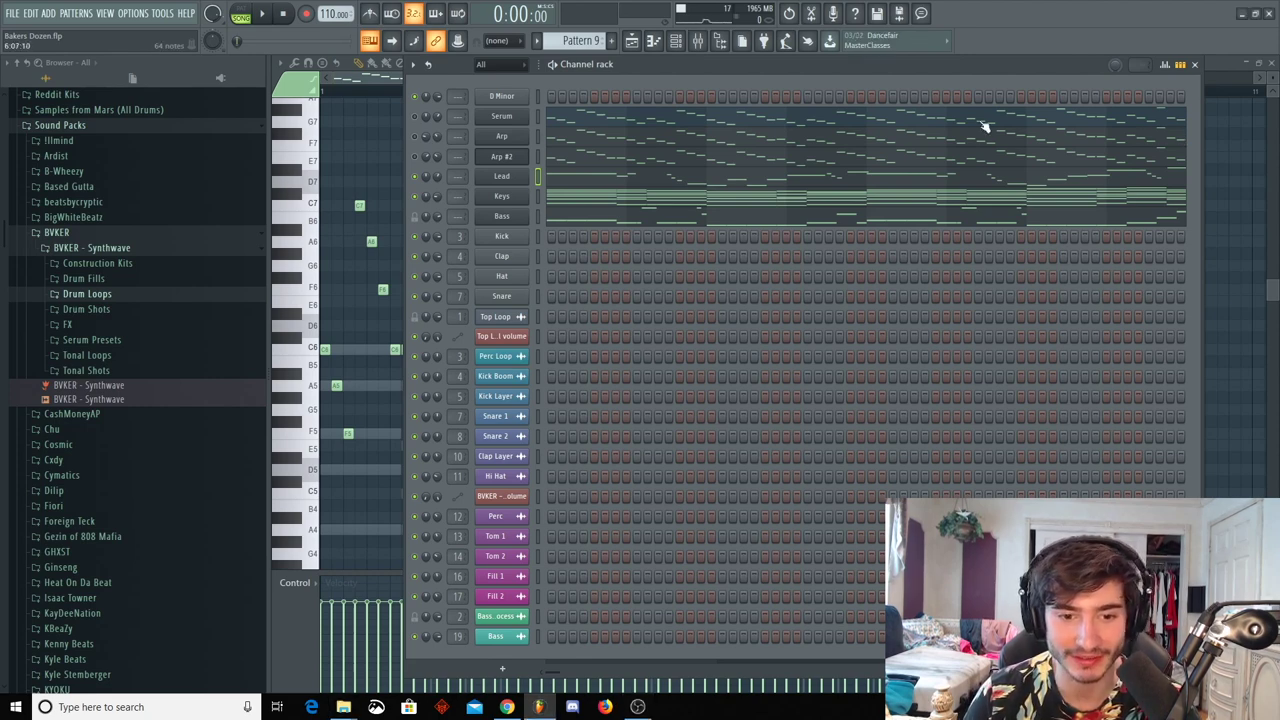
pyautogui.click(536, 176)
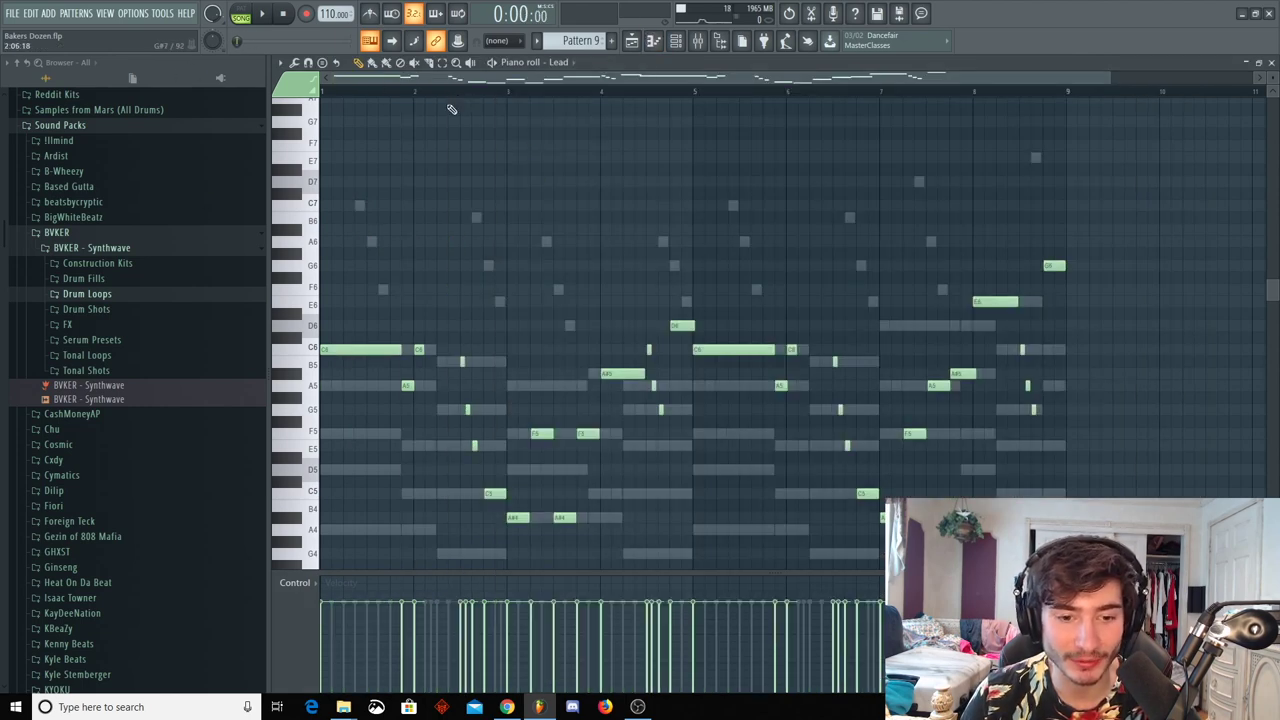
pyautogui.scroll(5, 436, 76)
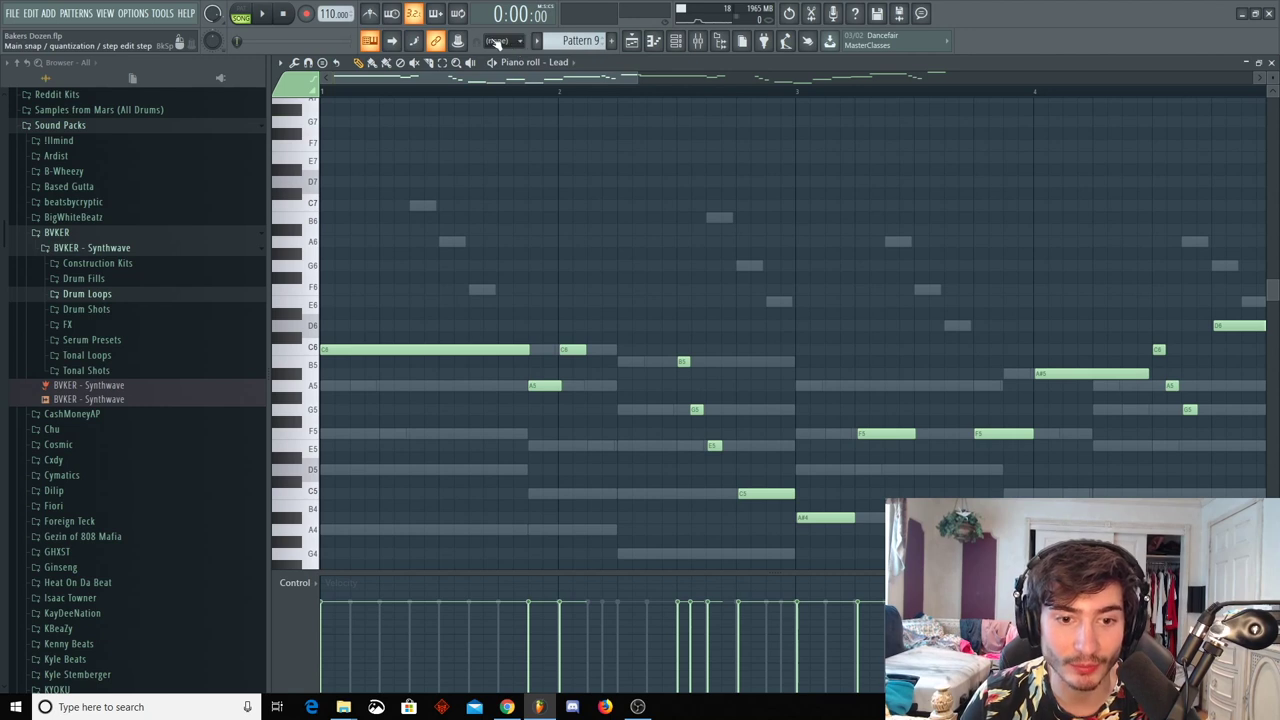
pyautogui.click(572, 290)
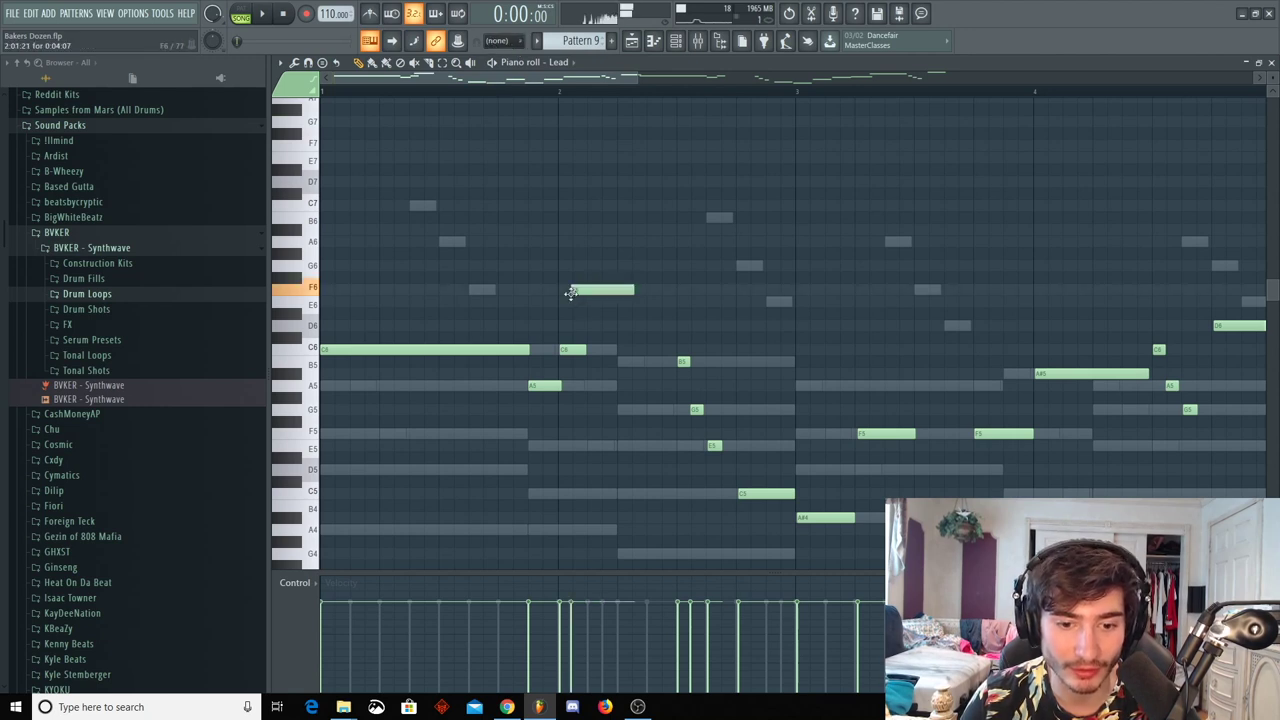
pyautogui.moveTo(580, 293); pyautogui.dragTo(573, 292)
pyautogui.rightClick(576, 292)
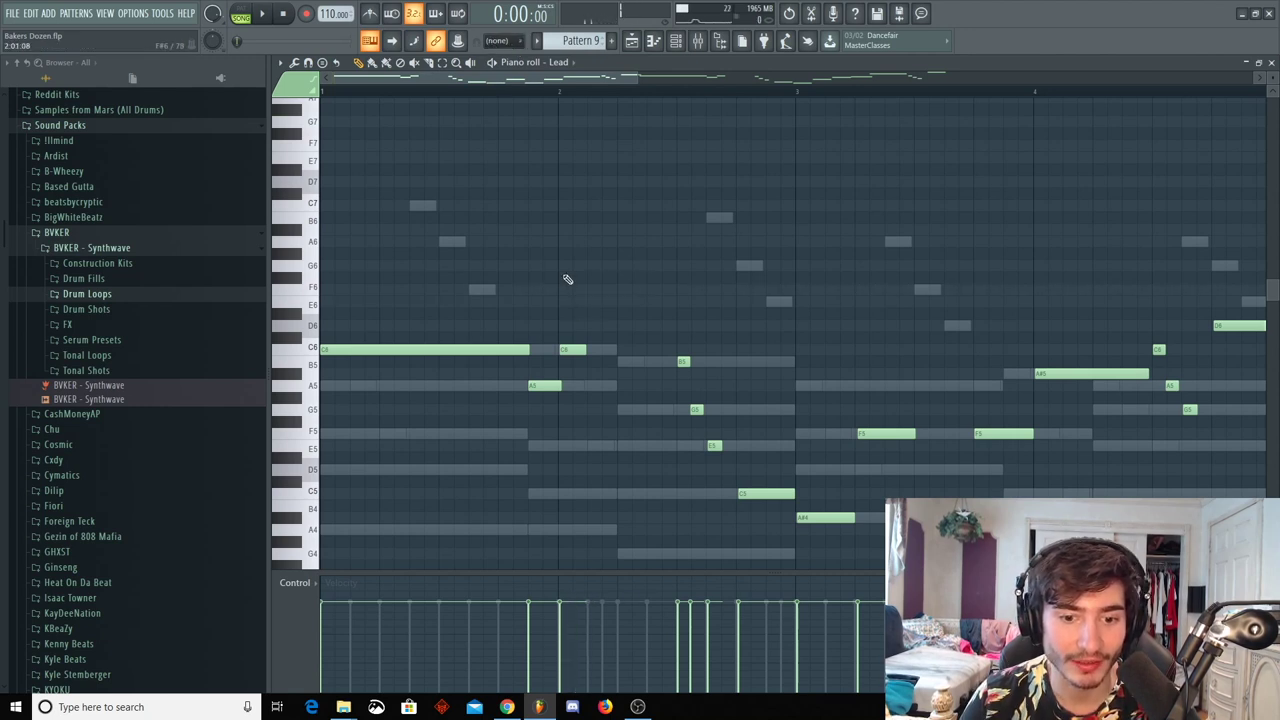
# View the Lead channel's Serum synth with its Lead - Dreaming preset and close it
pyautogui.click(676, 47)
pyautogui.click(503, 182)
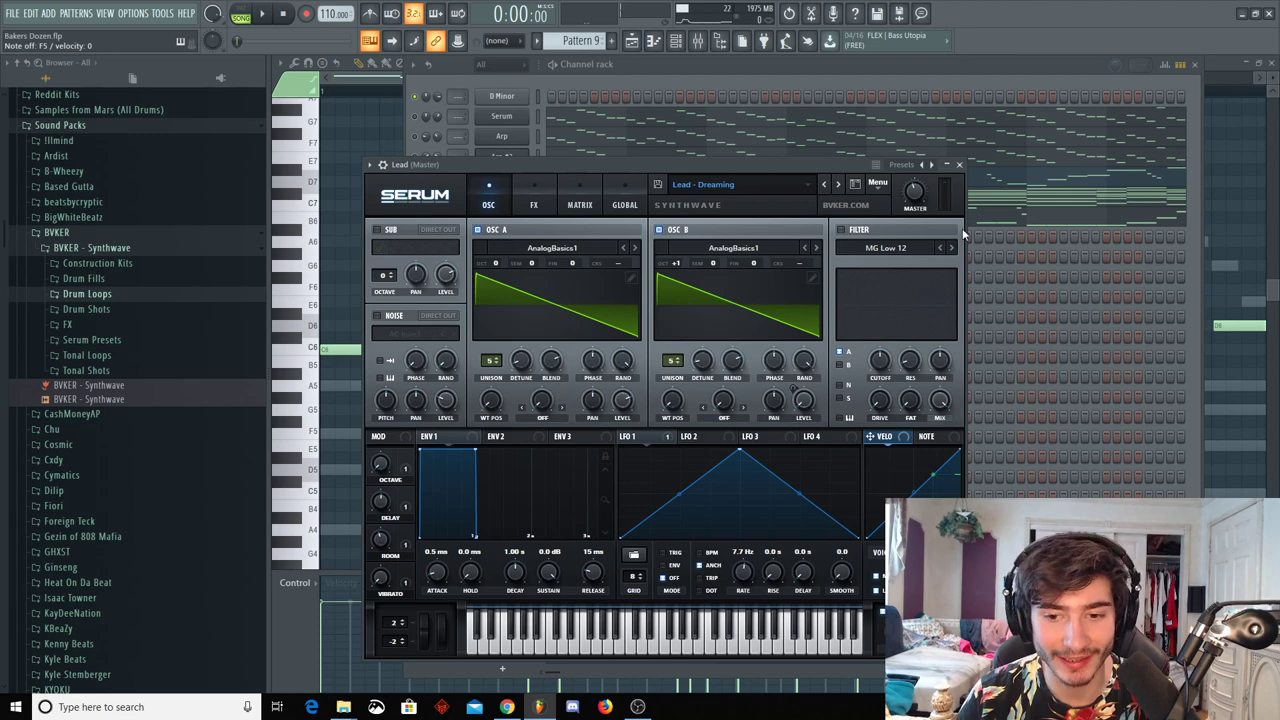
pyautogui.click(960, 165)
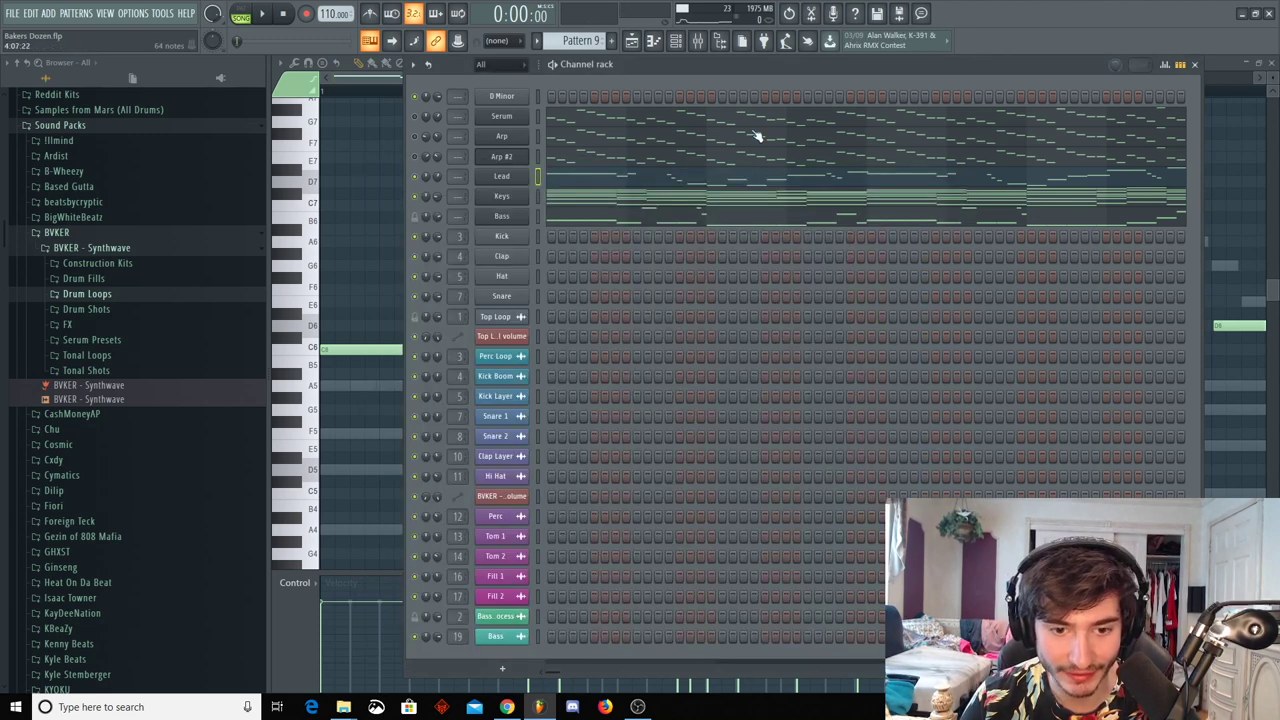
# Examine the short bar 2 notes and the full eight-bar Lead melody in the piano roll
pyautogui.press('F5')
pyautogui.click(536, 175)
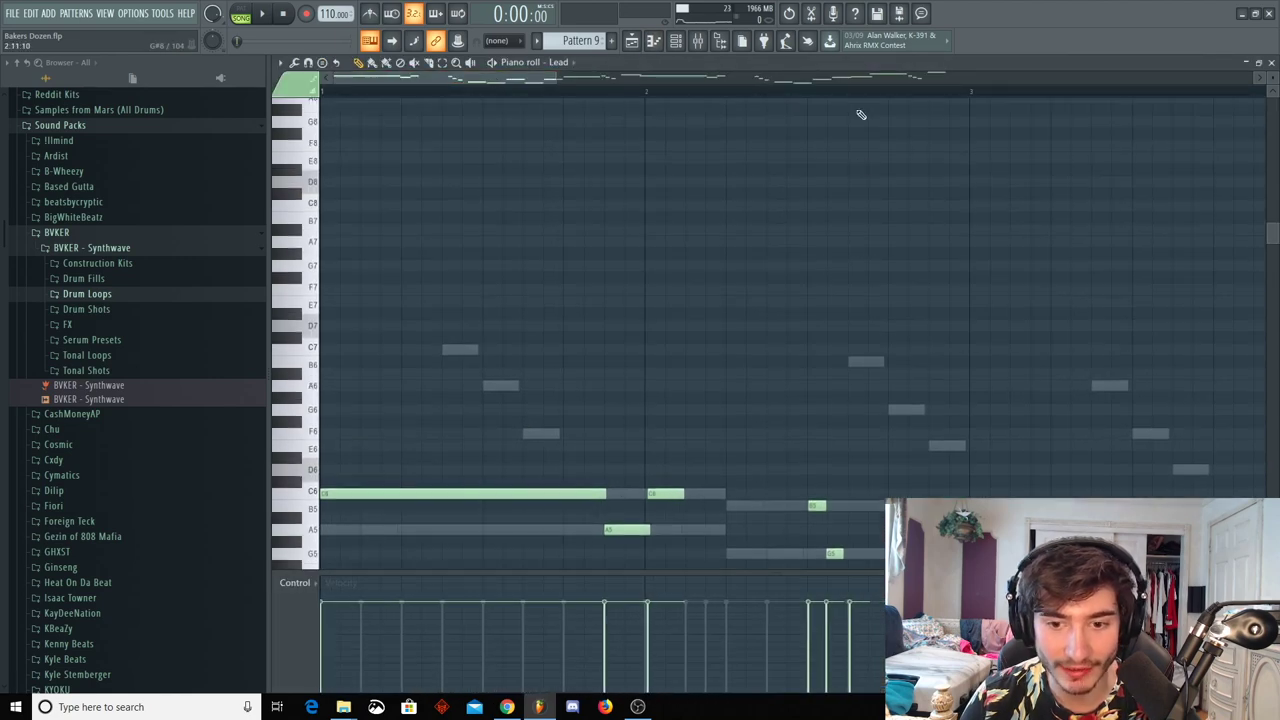
pyautogui.scroll(3, 852, 105)
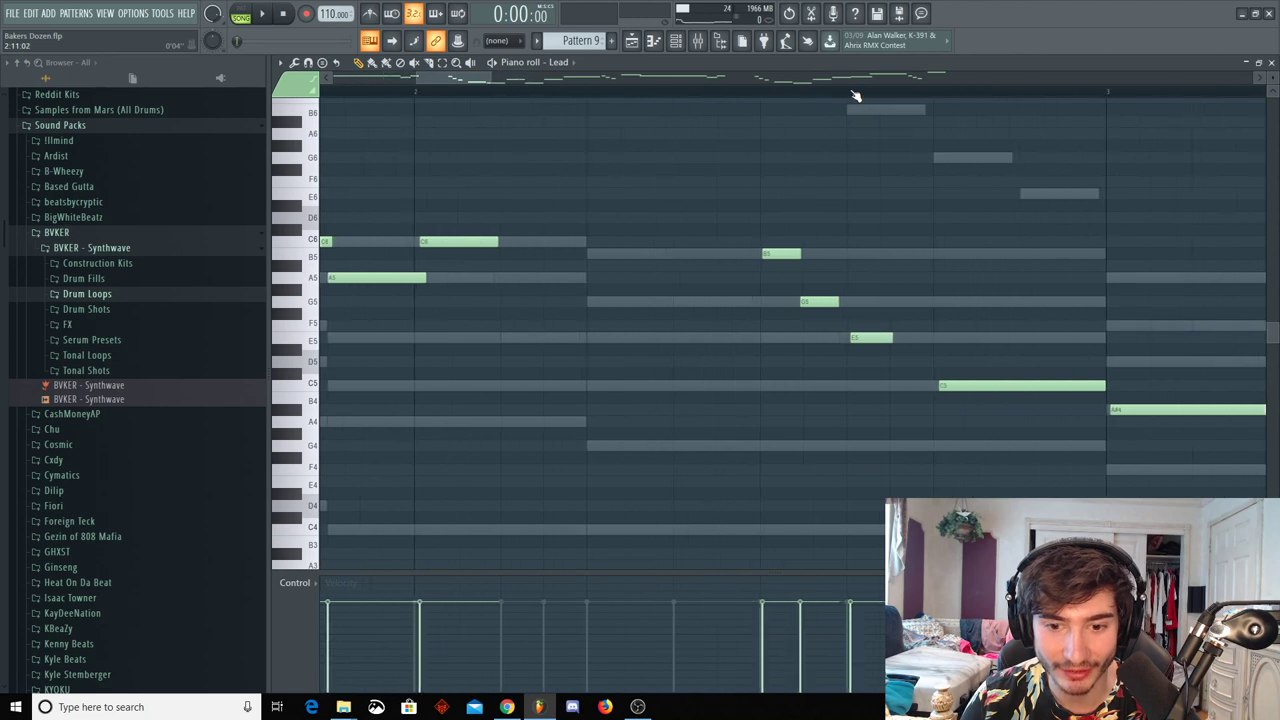
pyautogui.moveTo(500, 80); pyautogui.dragTo(585, 100)
pyautogui.scroll(-4, 585, 100)
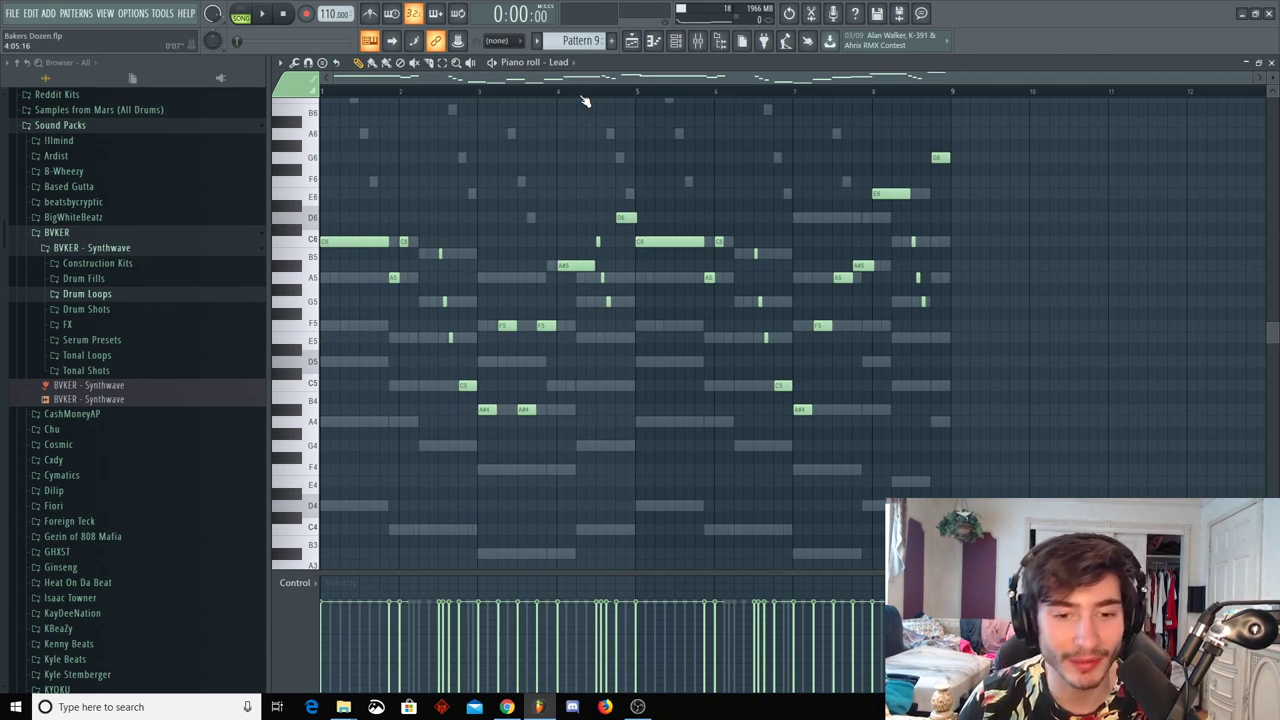
# Play the song with the lead melody, mute the Lead channel in the channel rack, and stop playback
pyautogui.press('space')
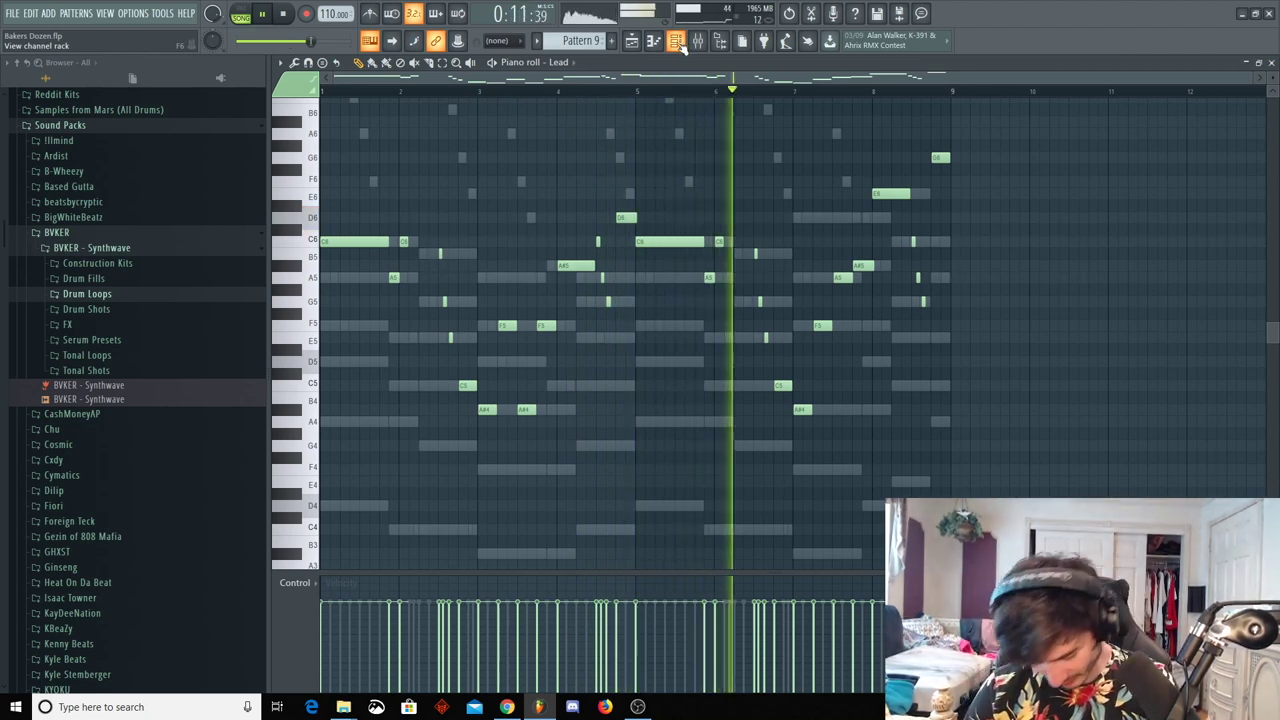
pyautogui.press('F6')
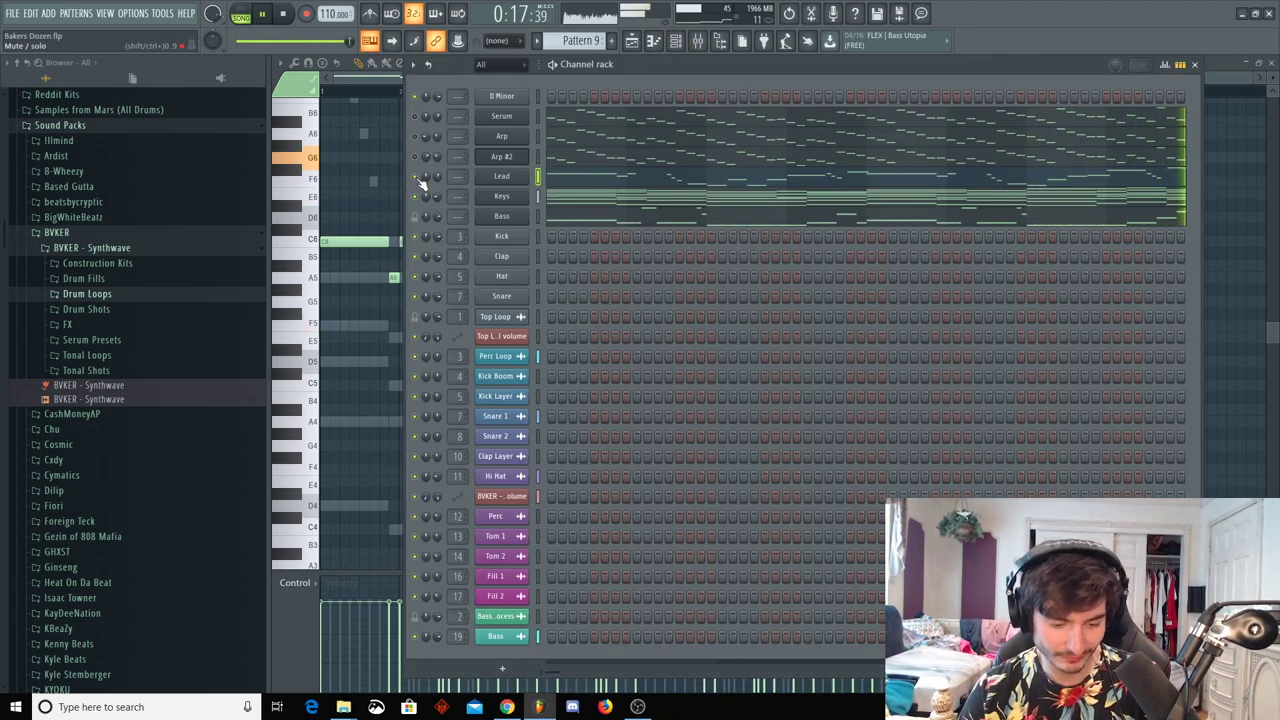
pyautogui.press('space')
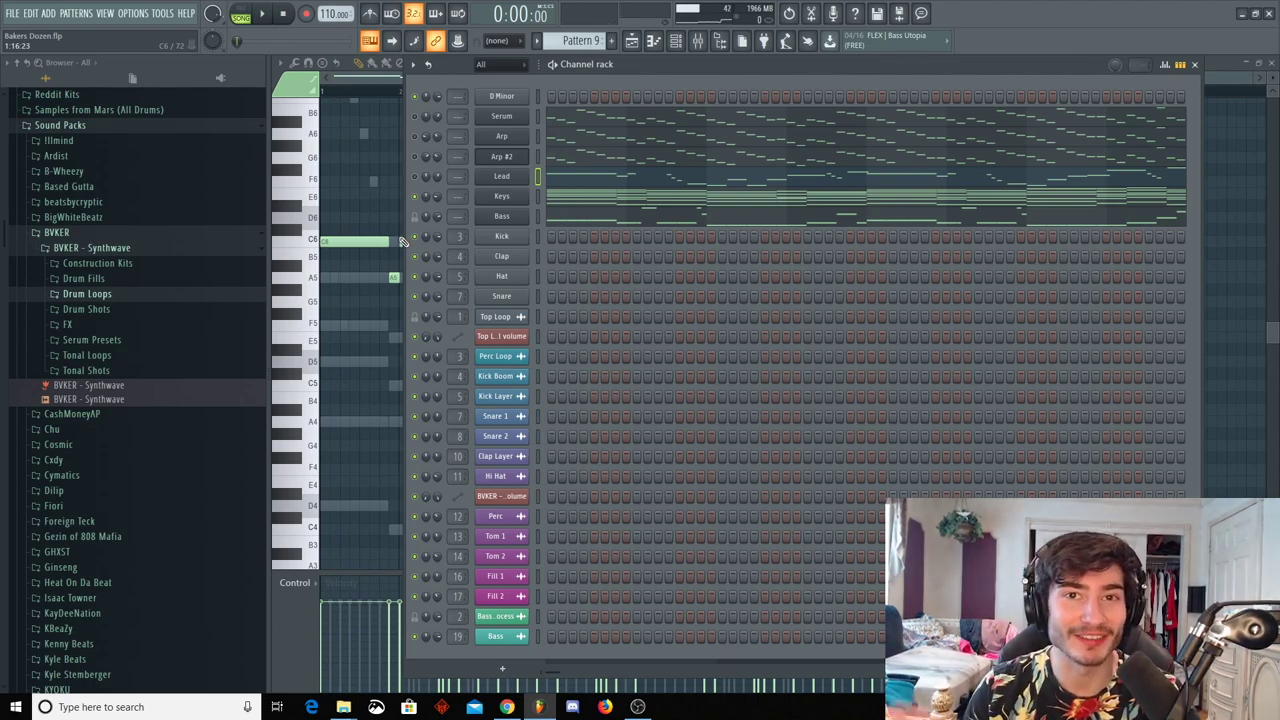